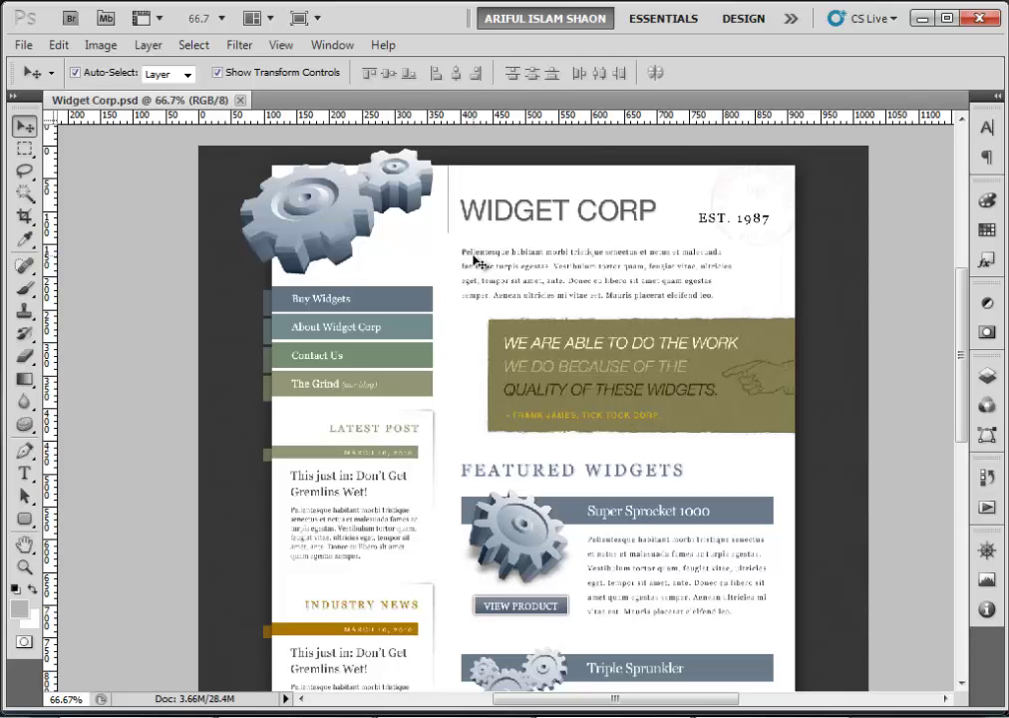
Examine the overall Widget Corp page layout, from the header and navigation down to the featured widgets and news columns.
left_click(480, 246, "ctrl")
left_click_drag(612, 239, 639, 263)
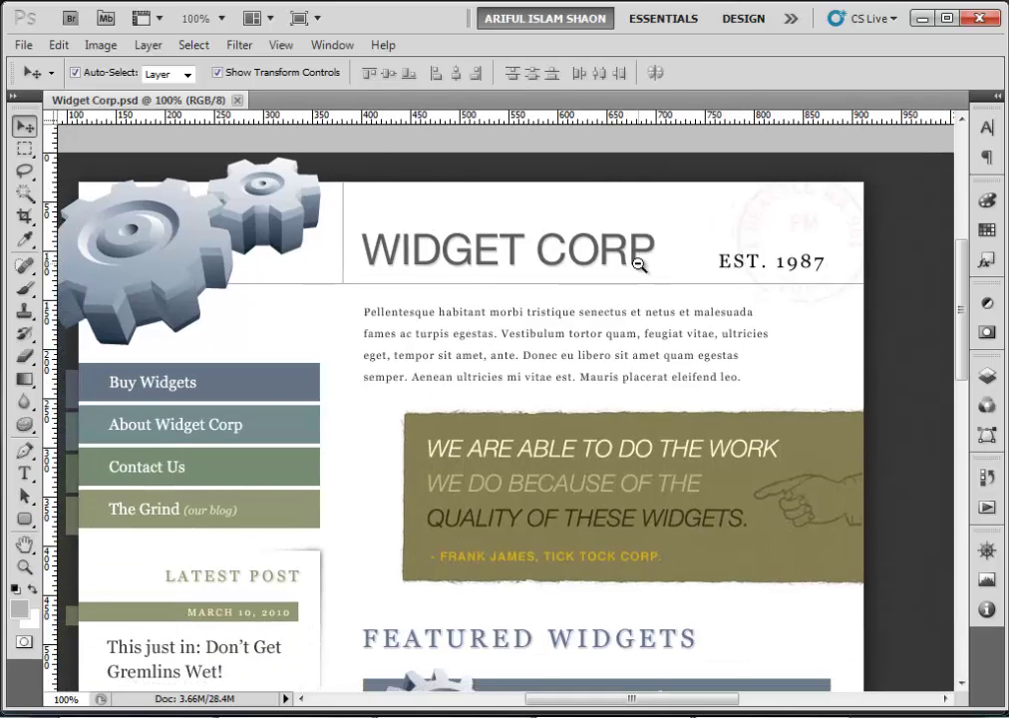
left_click(637, 262, "alt")
left_click_drag(603, 315, 606, 264)
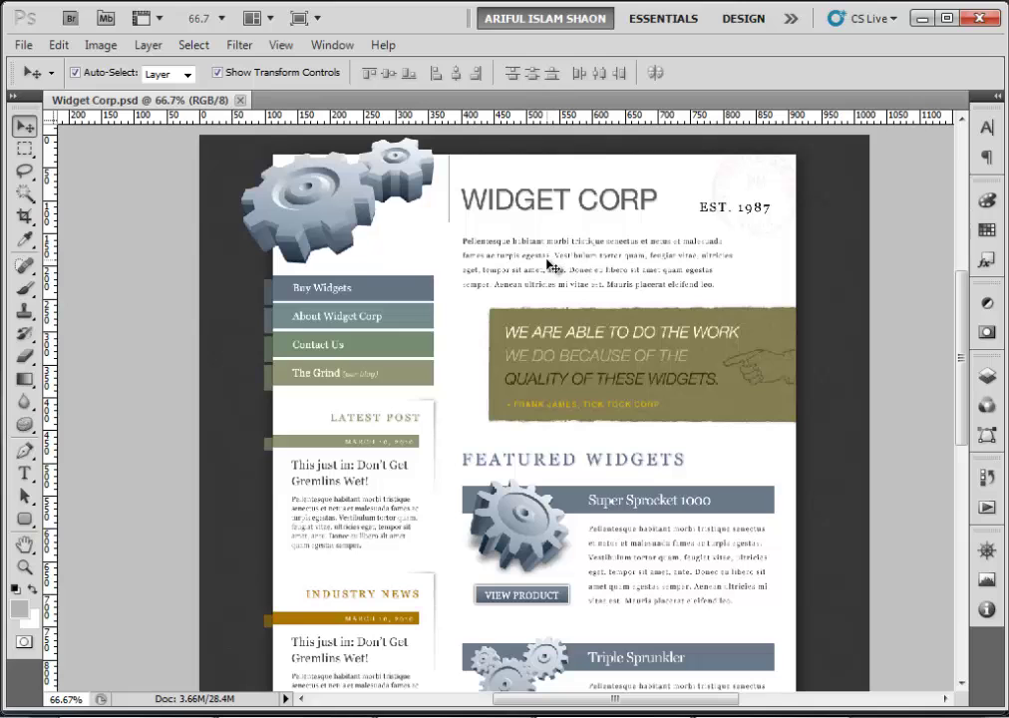
left_click(512, 246, "ctrl")
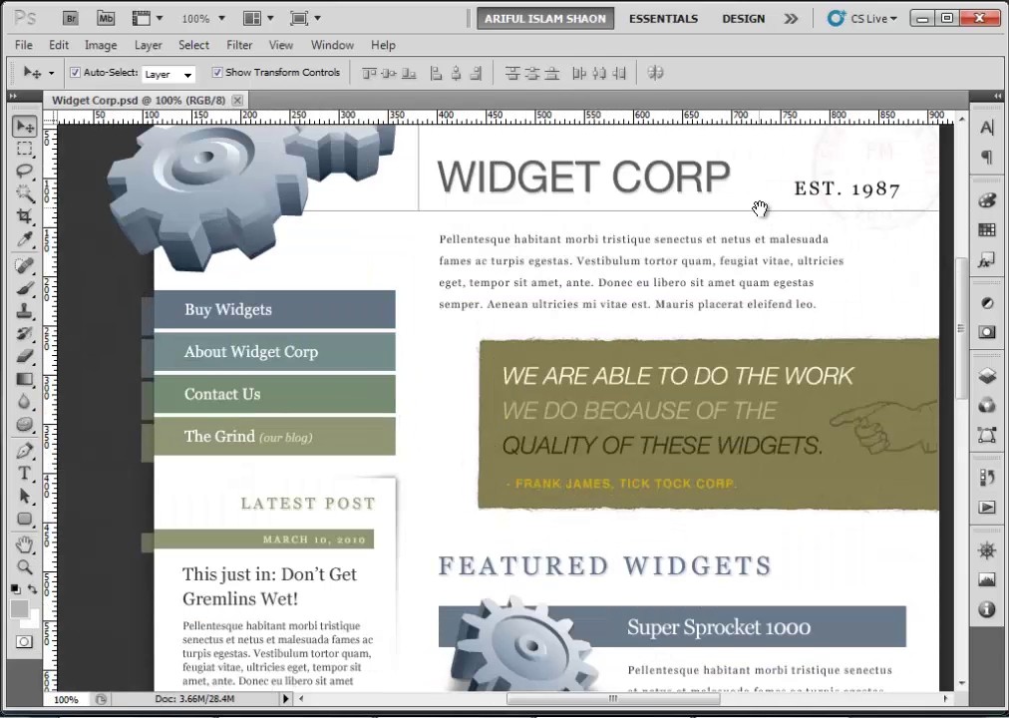
left_click_drag(761, 212, 704, 333)
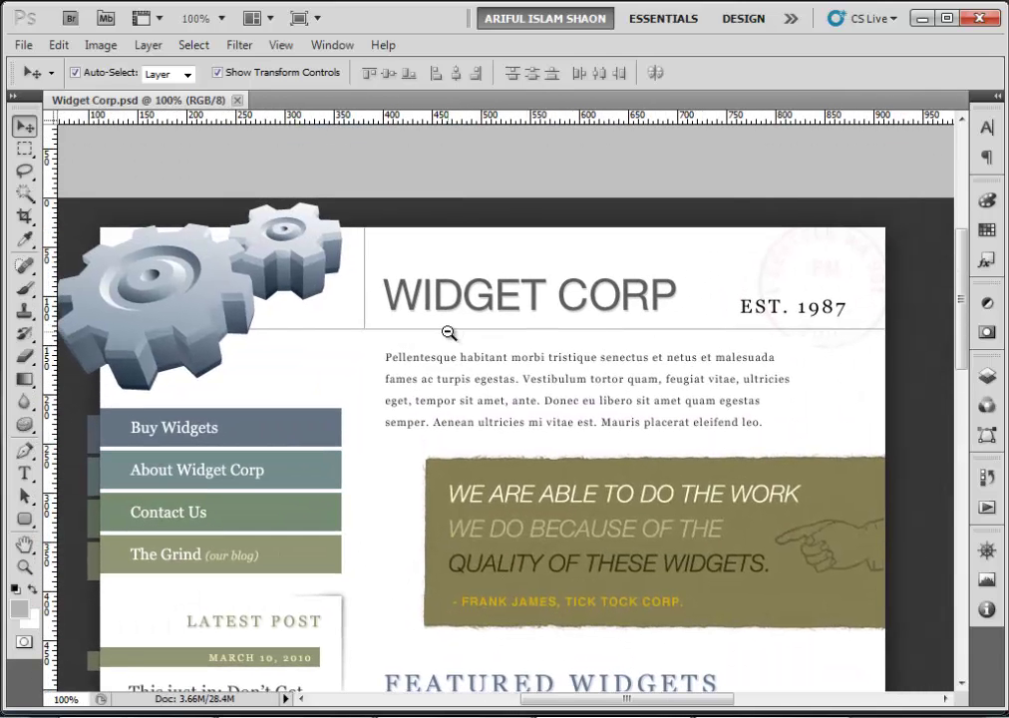
left_click(449, 333, "alt")
scroll(458, 399, "down", 3)
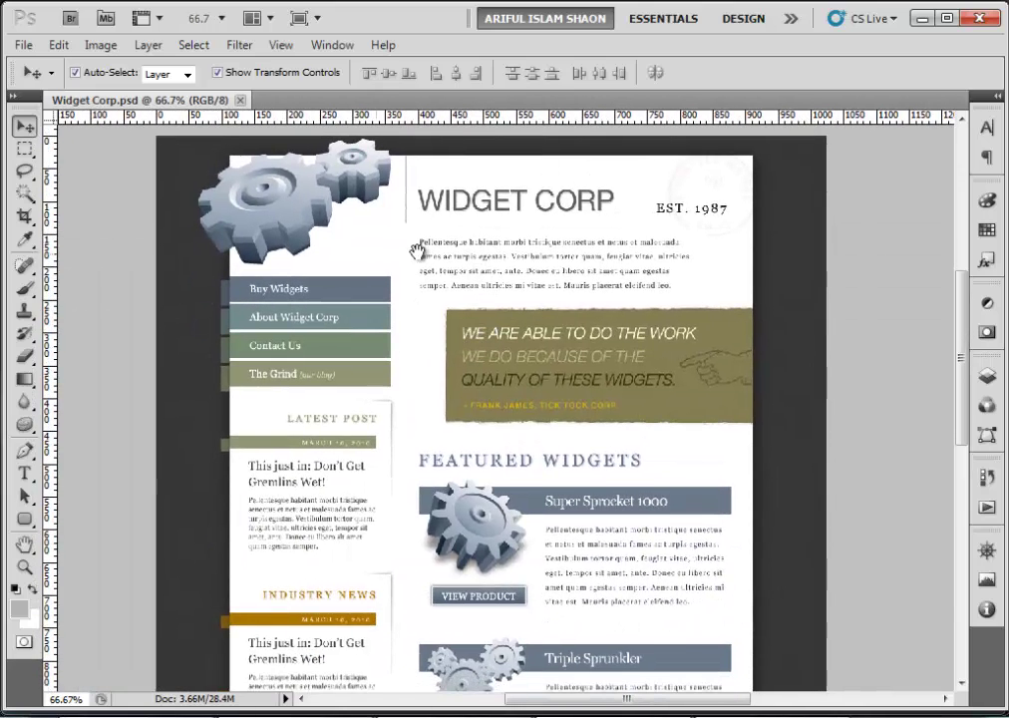
left_click_drag(473, 397, 516, 246)
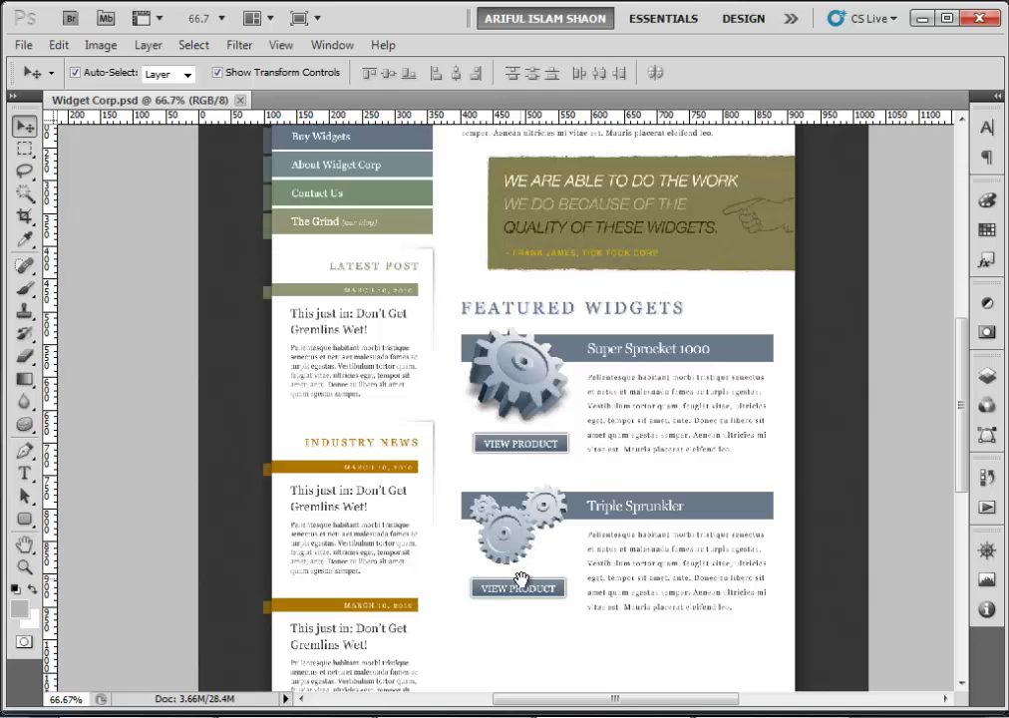
left_click_drag(520, 581, 519, 346)
left_click_drag(581, 134, 581, 388)
left_click_drag(599, 270, 601, 391)
scroll(499, 229, "up", 1)
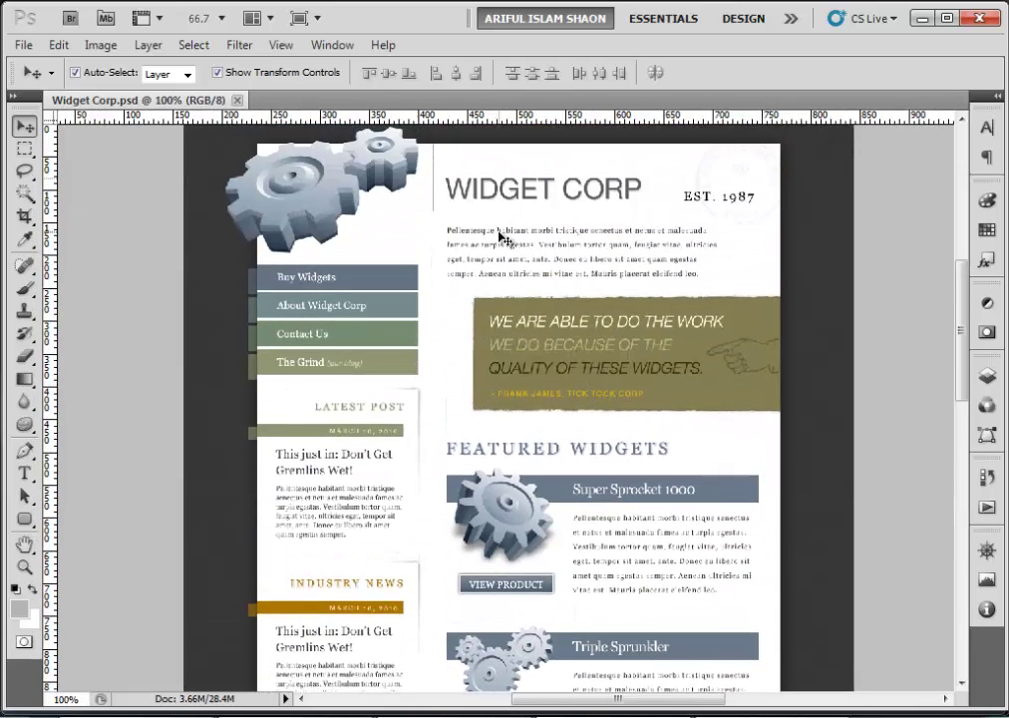
Inspect the design at full size, covering the header, featured products, sidebar and the dark background around the page.
left_click_drag(399, 223, 385, 256)
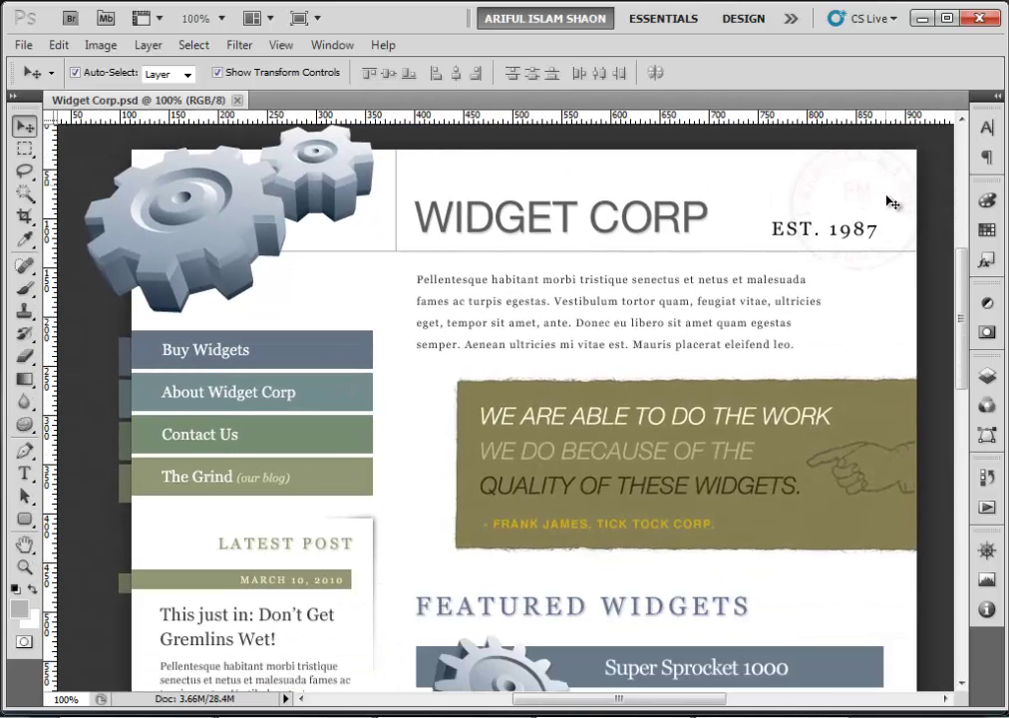
scroll(804, 263, "down", 3)
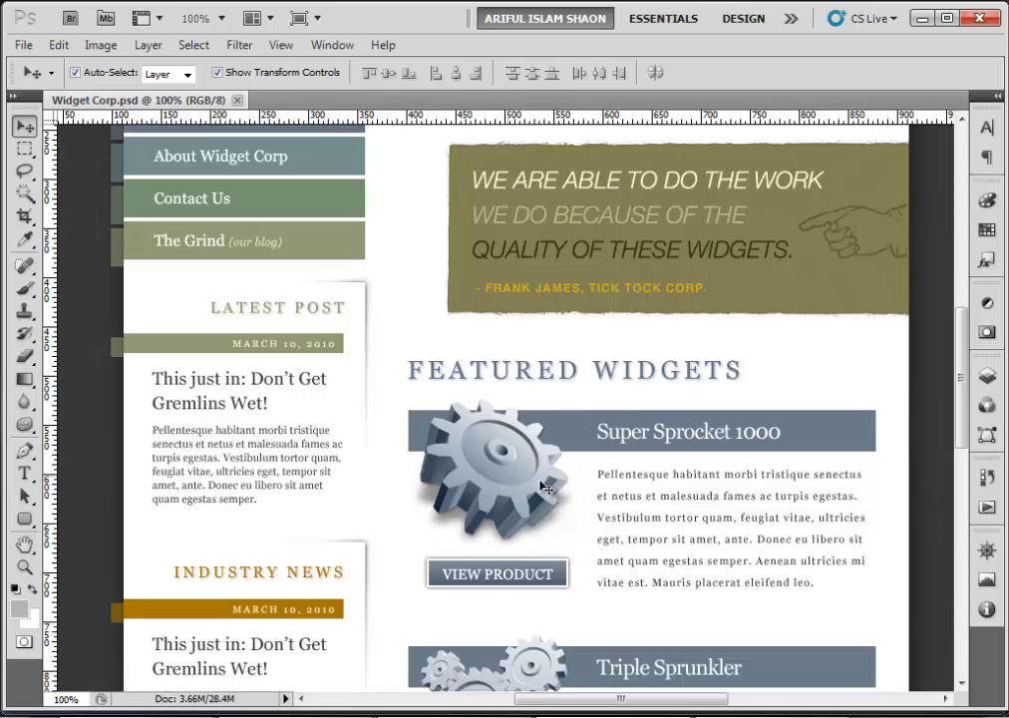
scroll(507, 458, "down", 2)
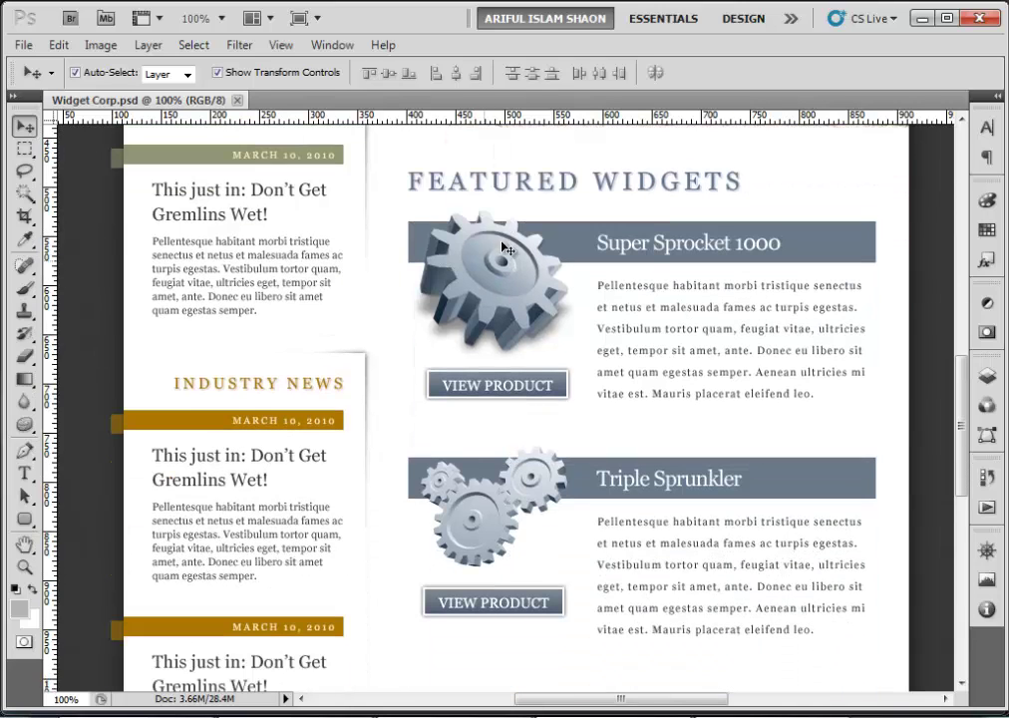
scroll(499, 378, "down", 3)
scroll(499, 379, "up", 8)
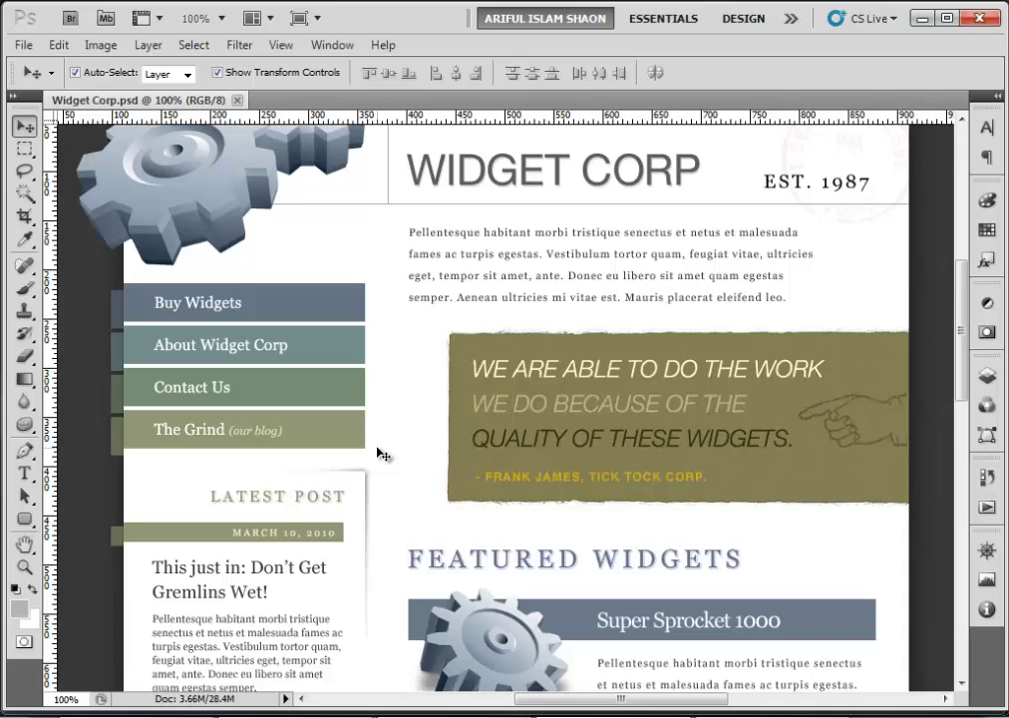
scroll(435, 489, "up", 3)
scroll(435, 488, "down", 3)
scroll(435, 490, "up", 3)
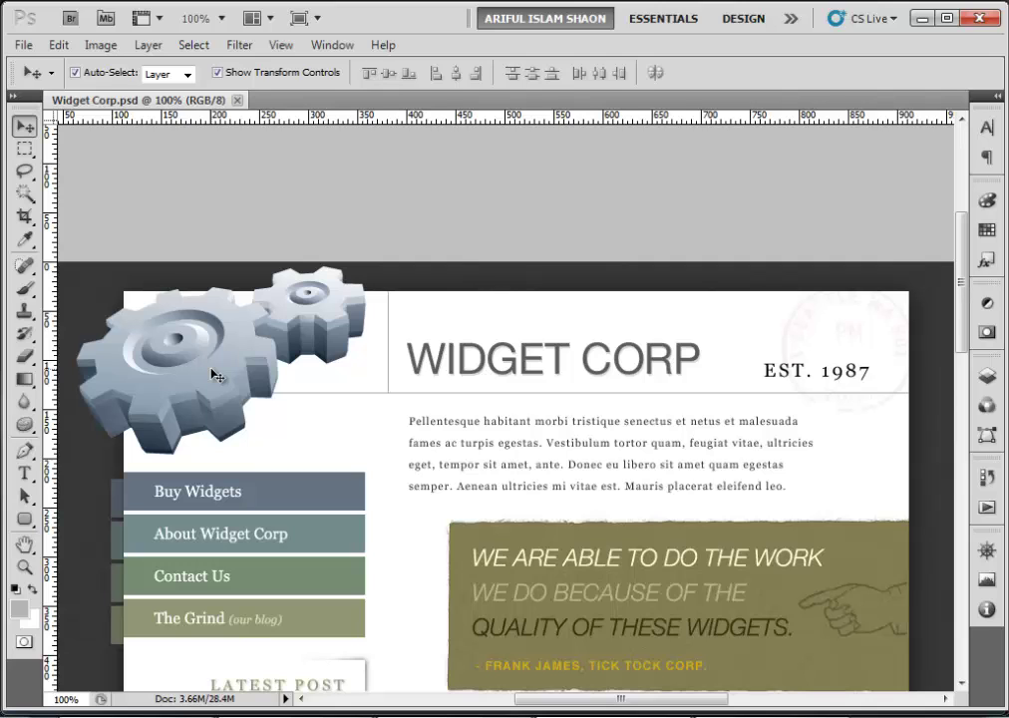
scroll(212, 374, "down", 5)
scroll(212, 374, "up", 3)
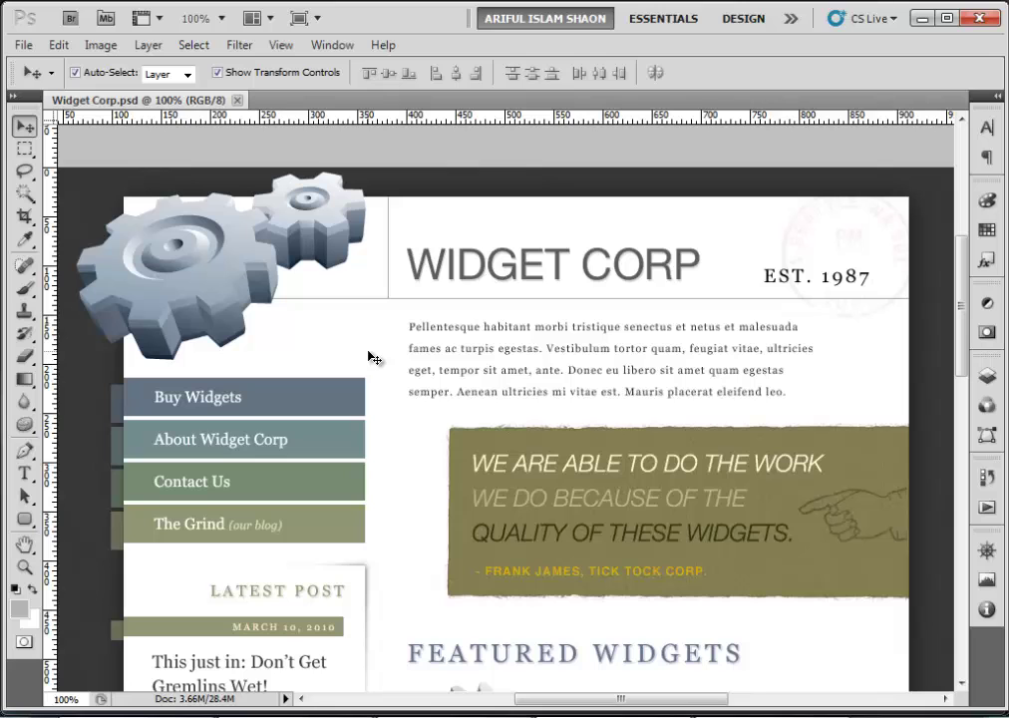
scroll(365, 355, "left", 5)
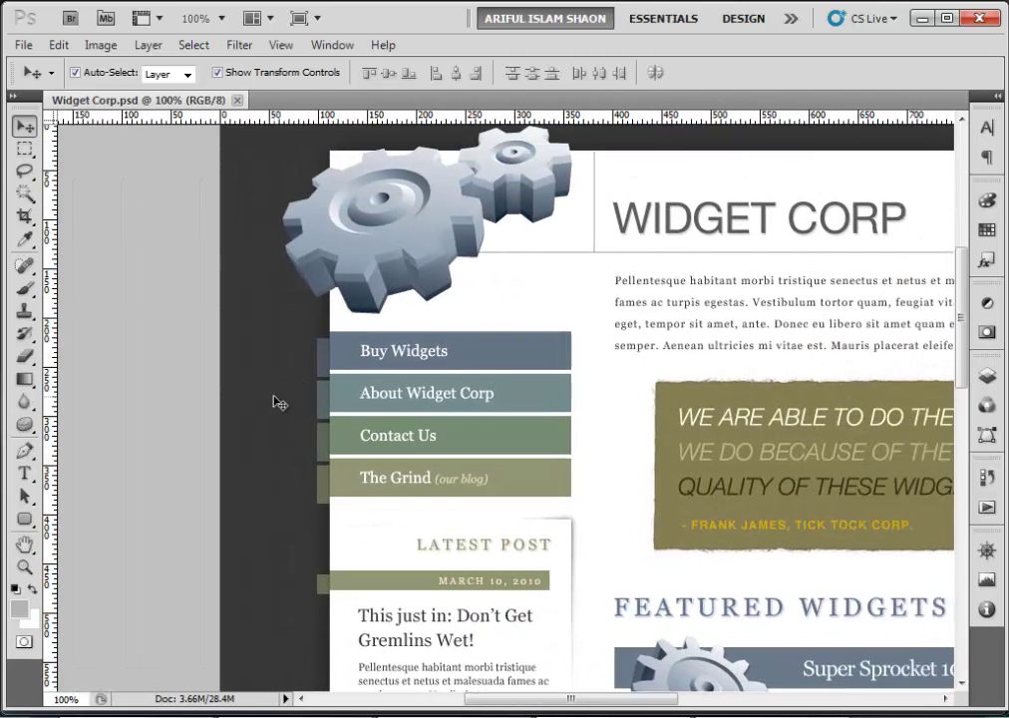
scroll(400, 379, "up", 5)
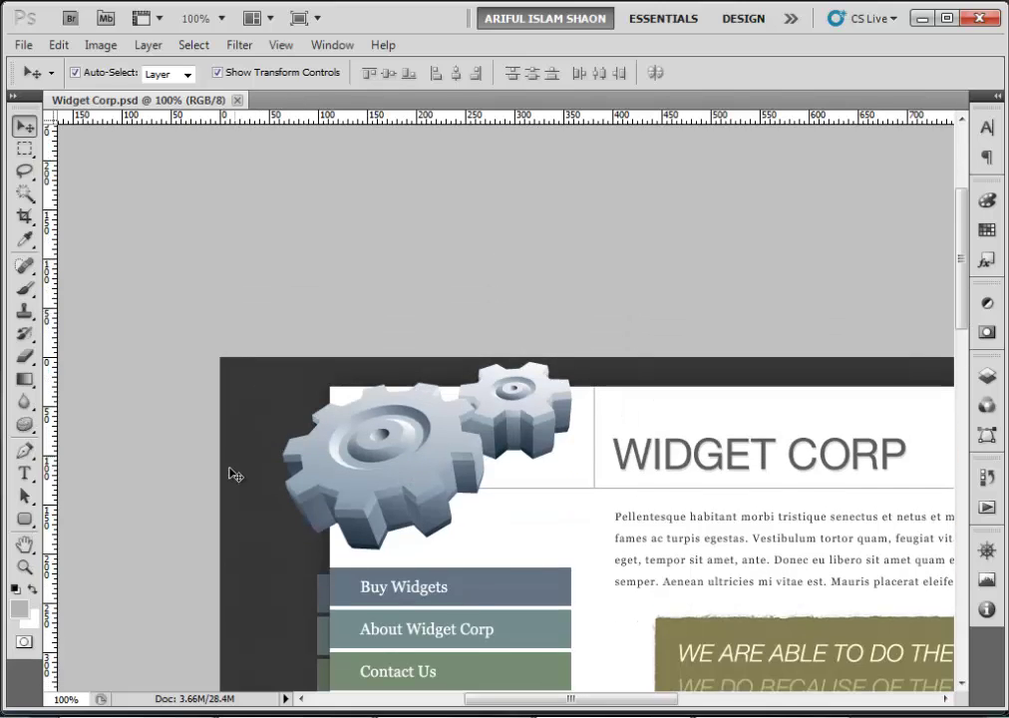
scroll(229, 474, "down", 5)
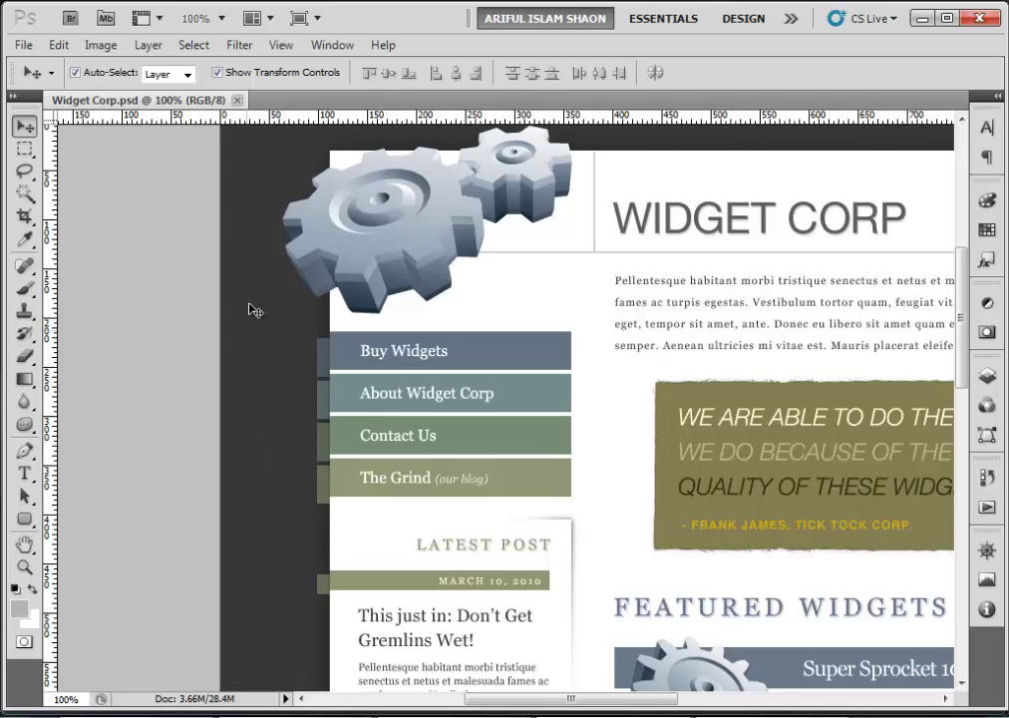
Crop the document to a square of about 37 × 37 px from the dark textured background near the page's upper-left corner.
left_click(254, 396, "ctrl")
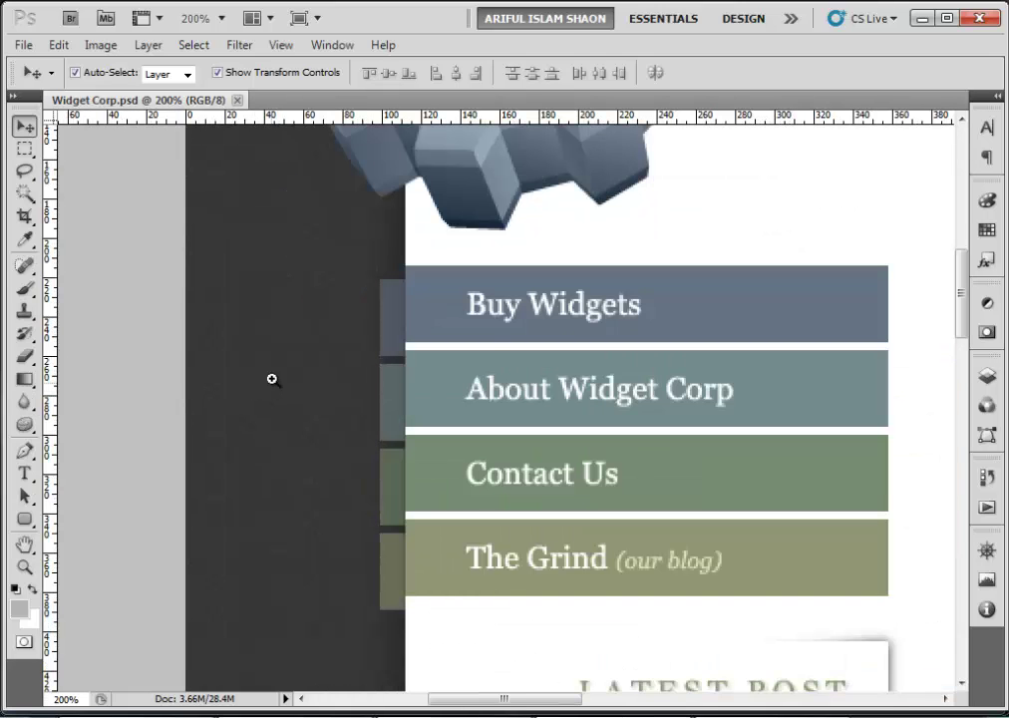
left_click(271, 378, "ctrl")
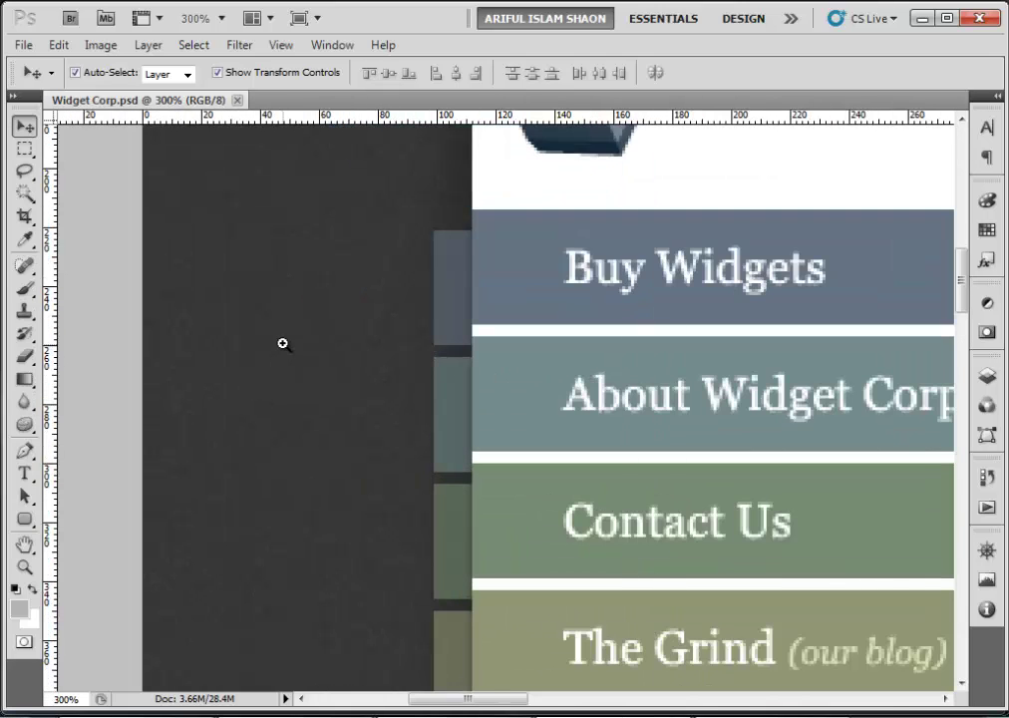
left_click(283, 344, "ctrl")
left_click(281, 342, "ctrl")
left_click_drag(259, 301, 338, 555)
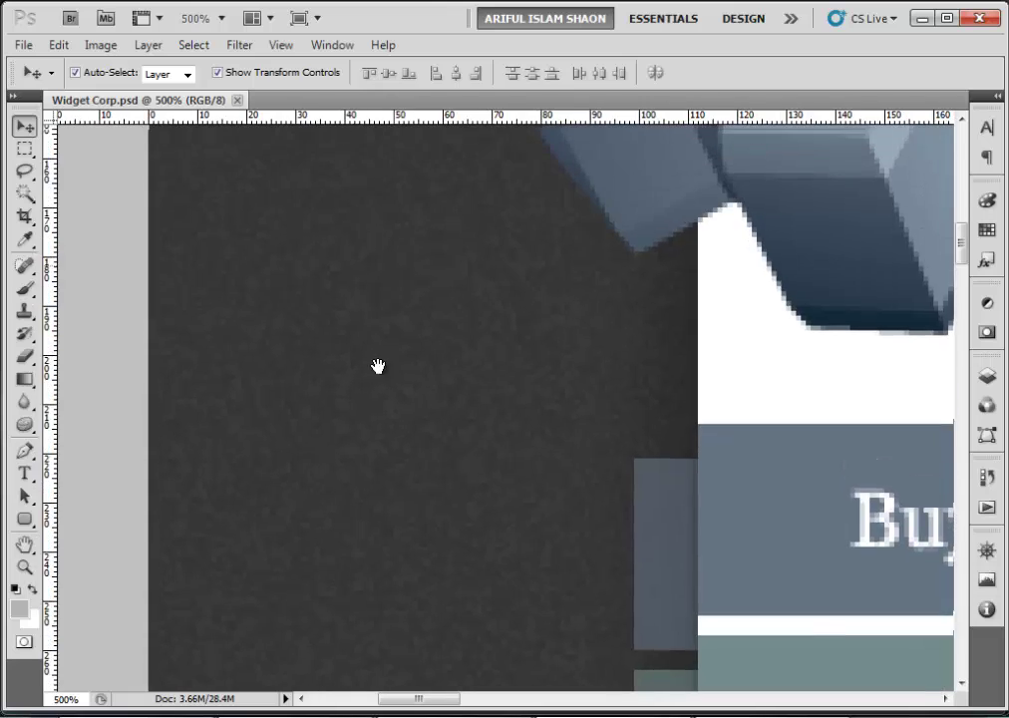
scroll(378, 366, "up", 10)
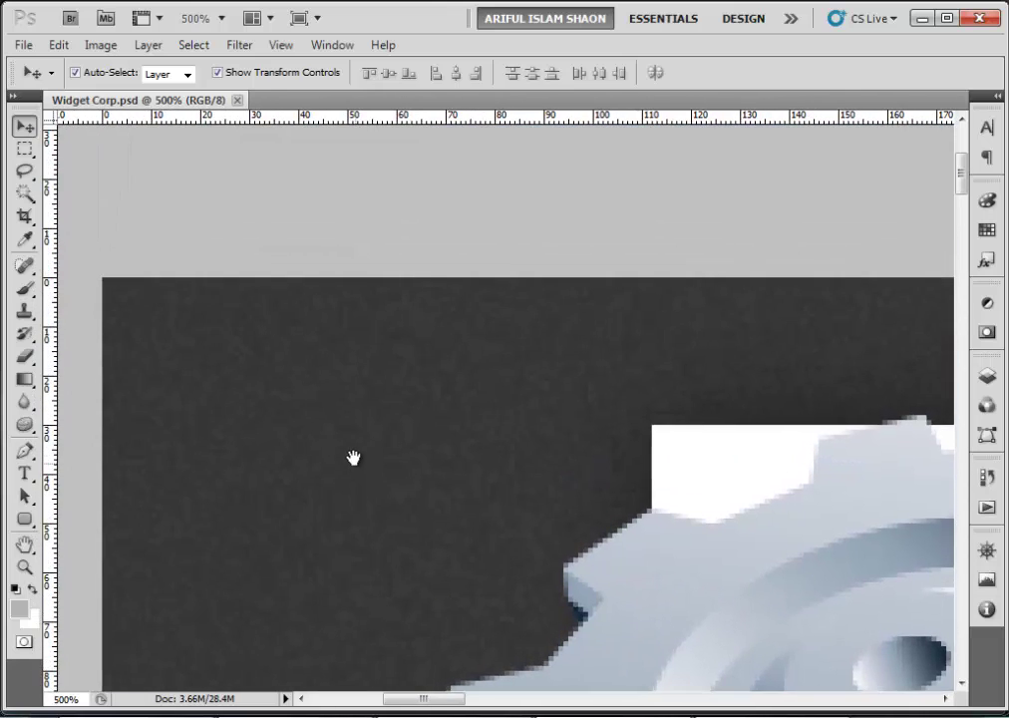
left_click_drag(353, 458, 367, 288)
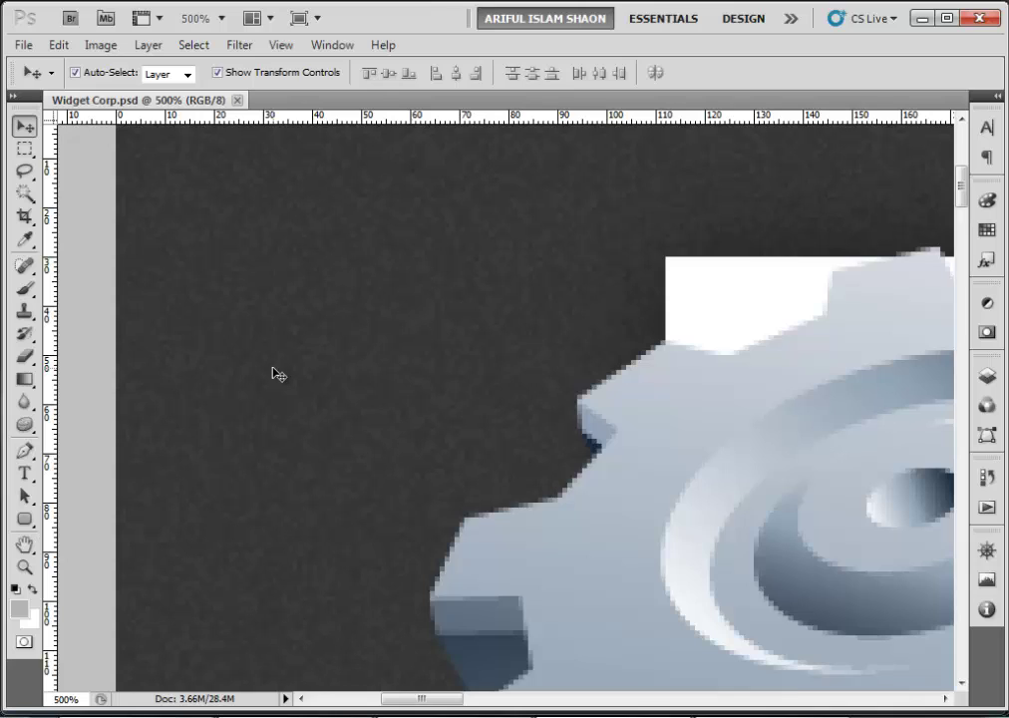
left_click(23, 216)
left_click_drag(155, 202, 335, 377)
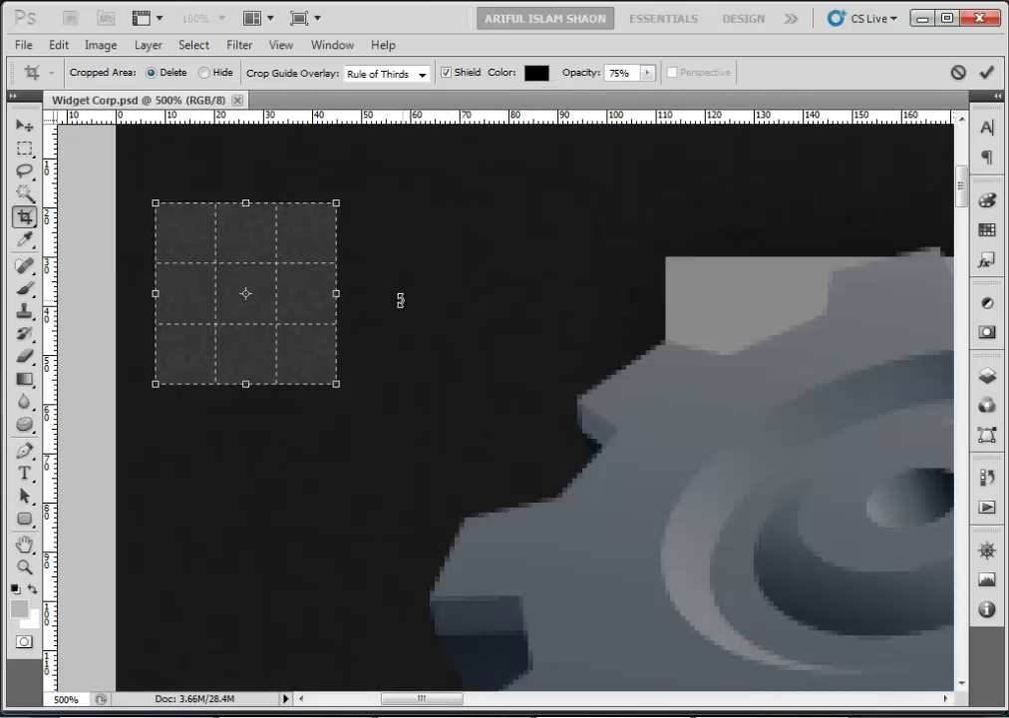
key("Return")
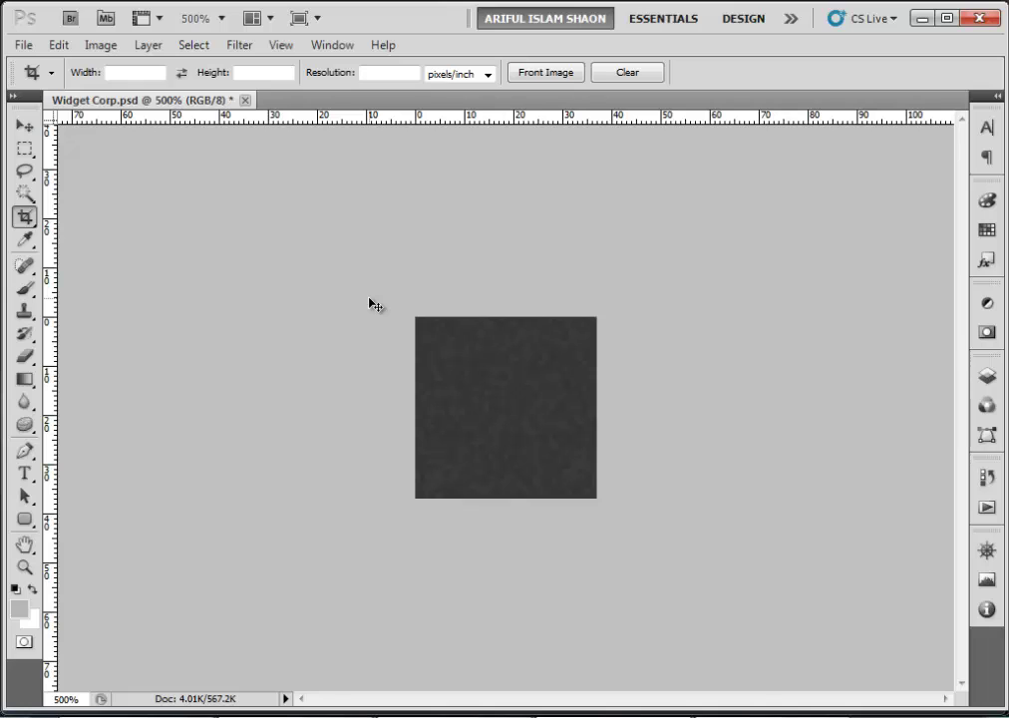
Export the cropped background tile for the web as a PNG-24 named bg.png in the Widget Corp project's images folder.
key("ctrl+alt+shift+s")
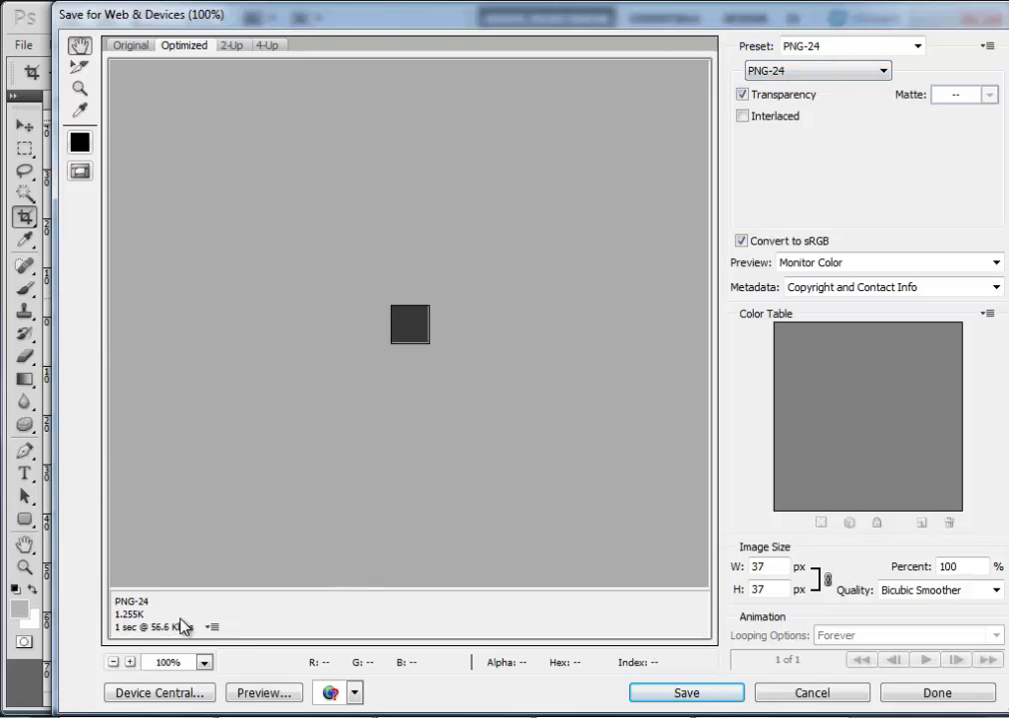
left_click(725, 692)
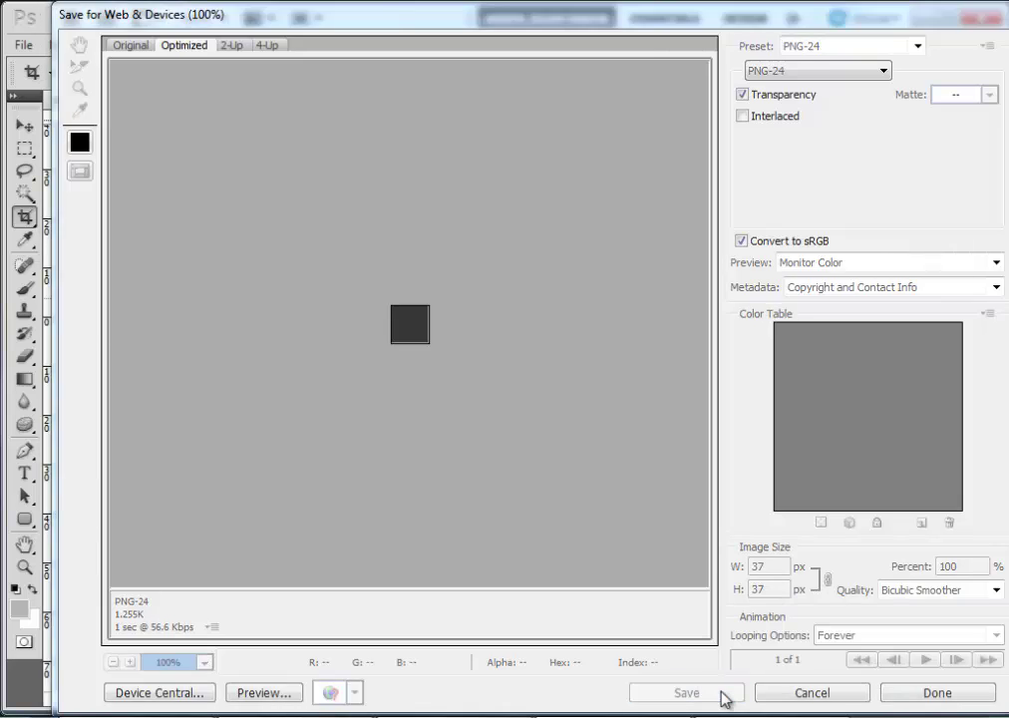
double_click(313, 151)
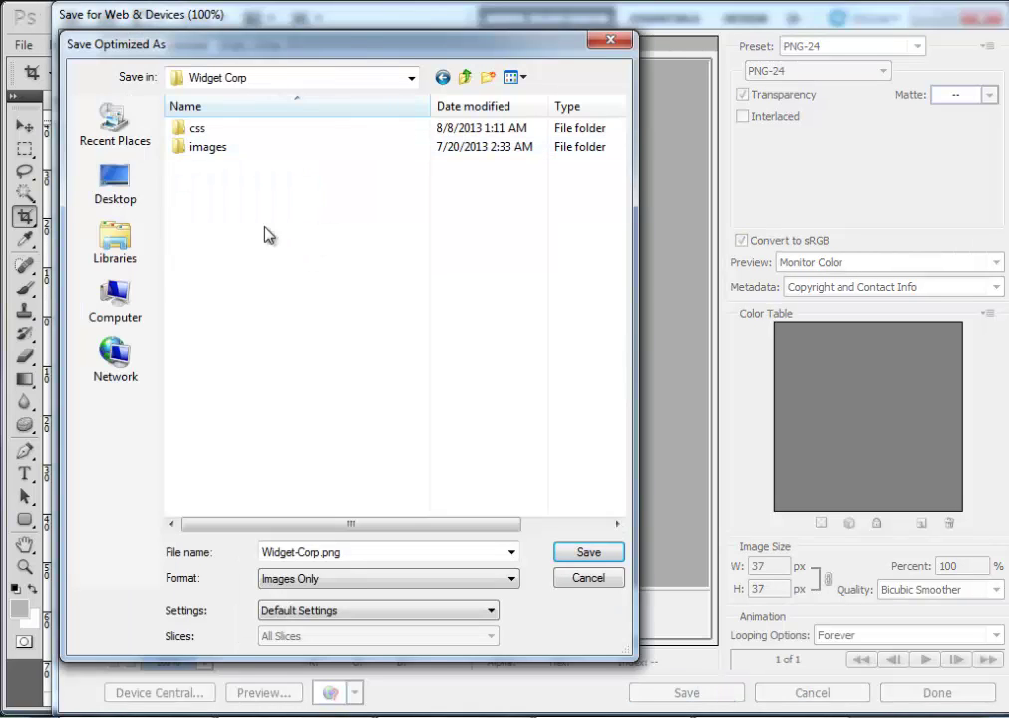
double_click(229, 150)
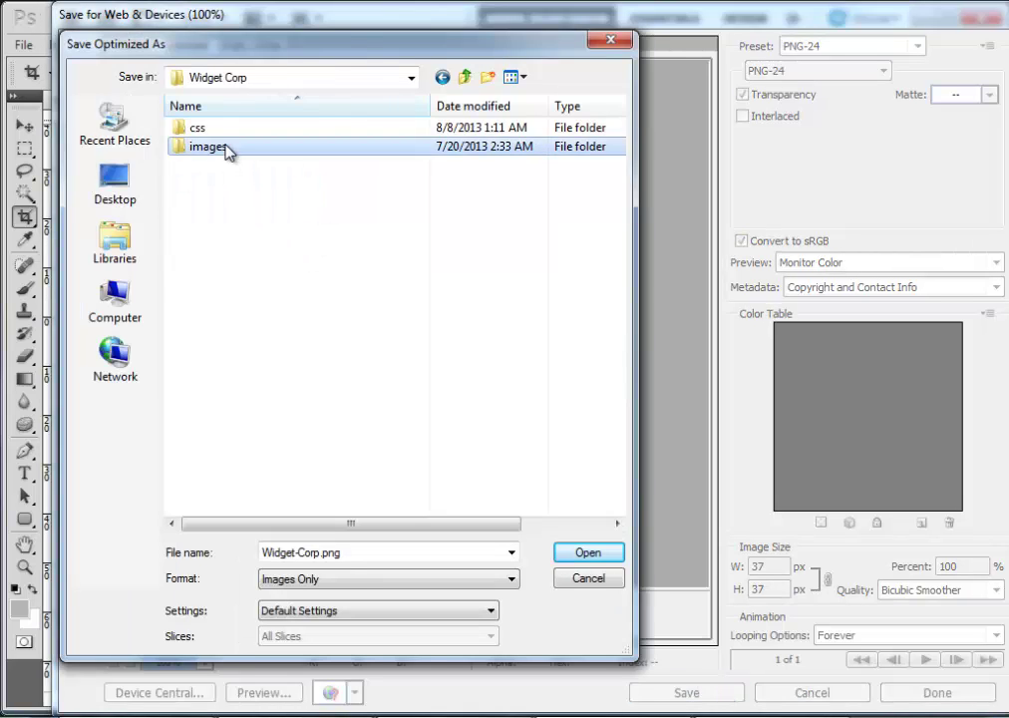
double_click(301, 553)
left_click(258, 530)
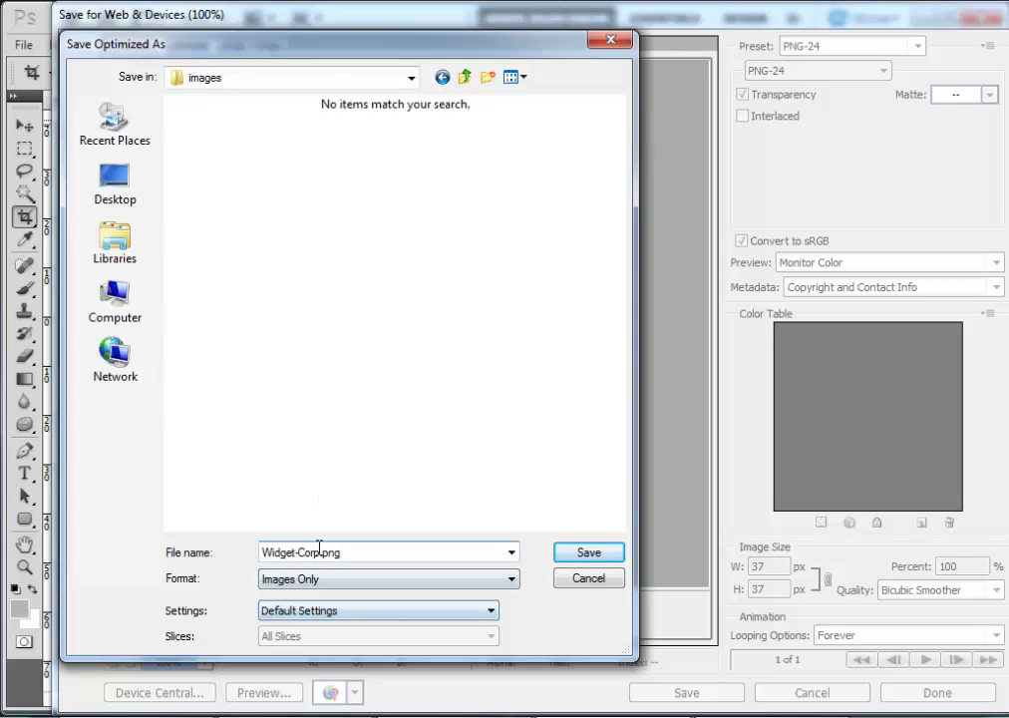
left_click_drag(303, 543, 251, 542)
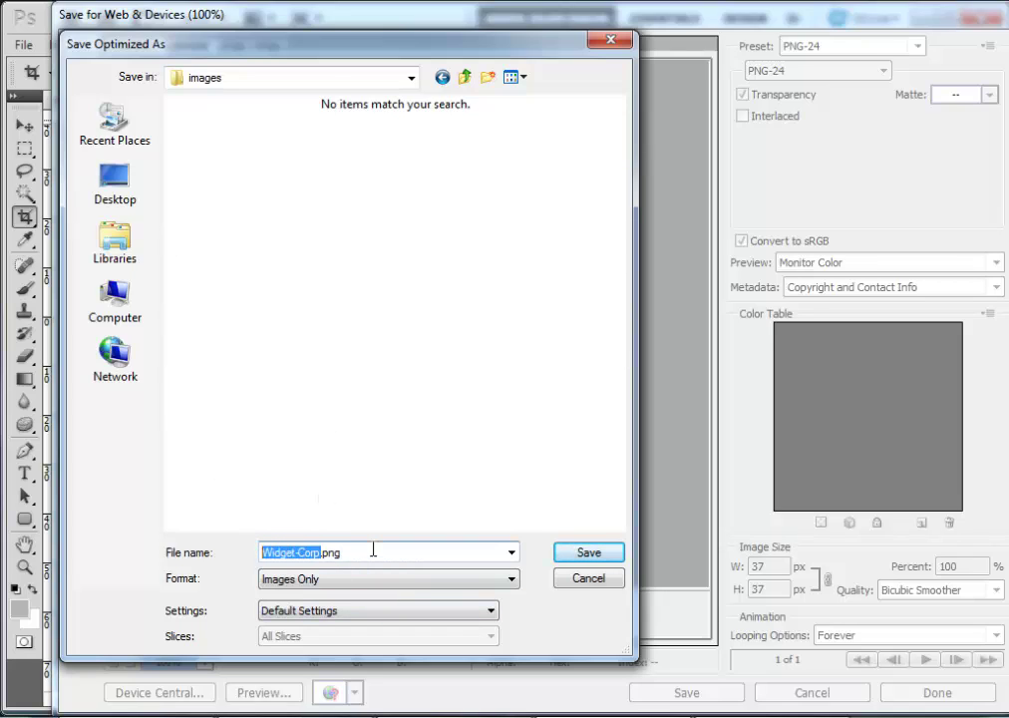
type("bg")
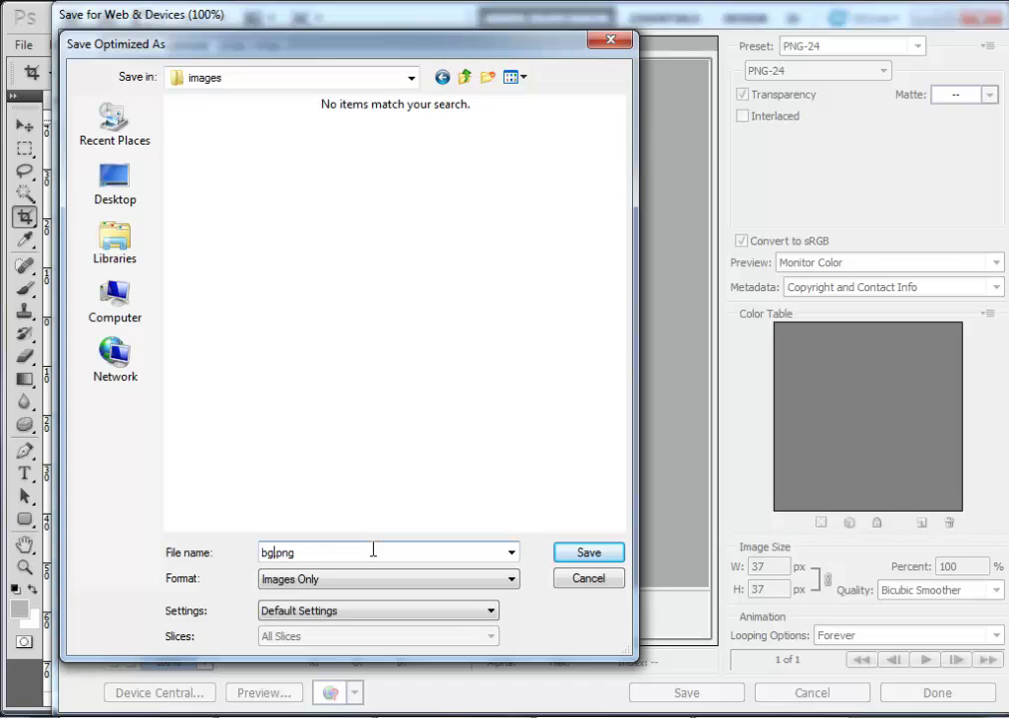
key("Return")
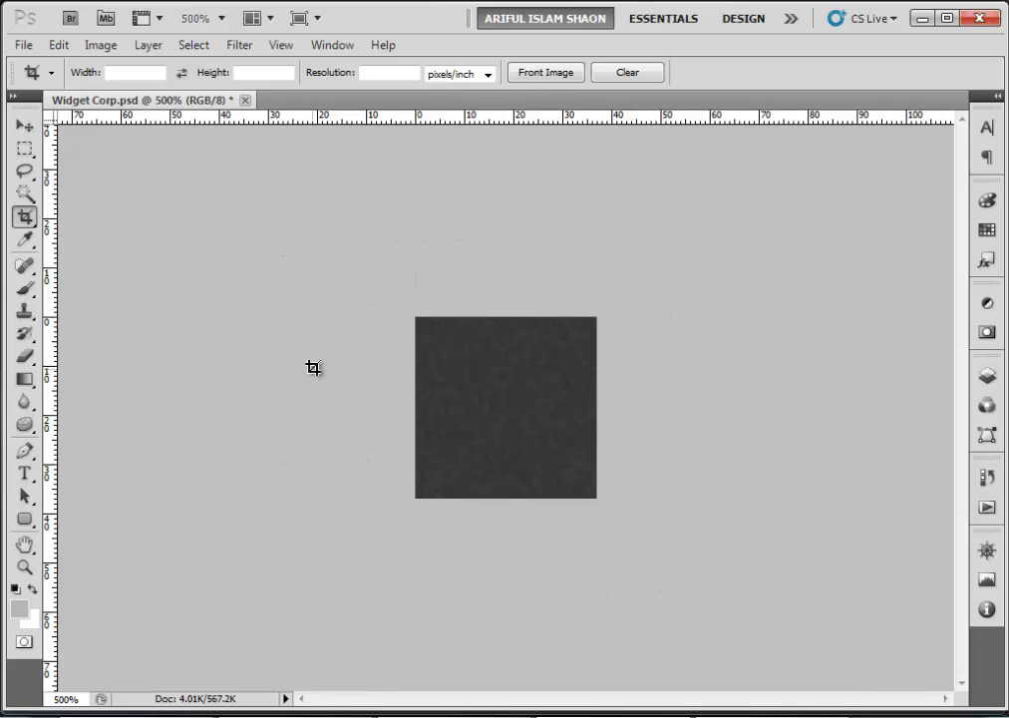
Restore the full uncropped design by reverting to the original Widget Corp.psd snapshot in the document history.
left_click(330, 46)
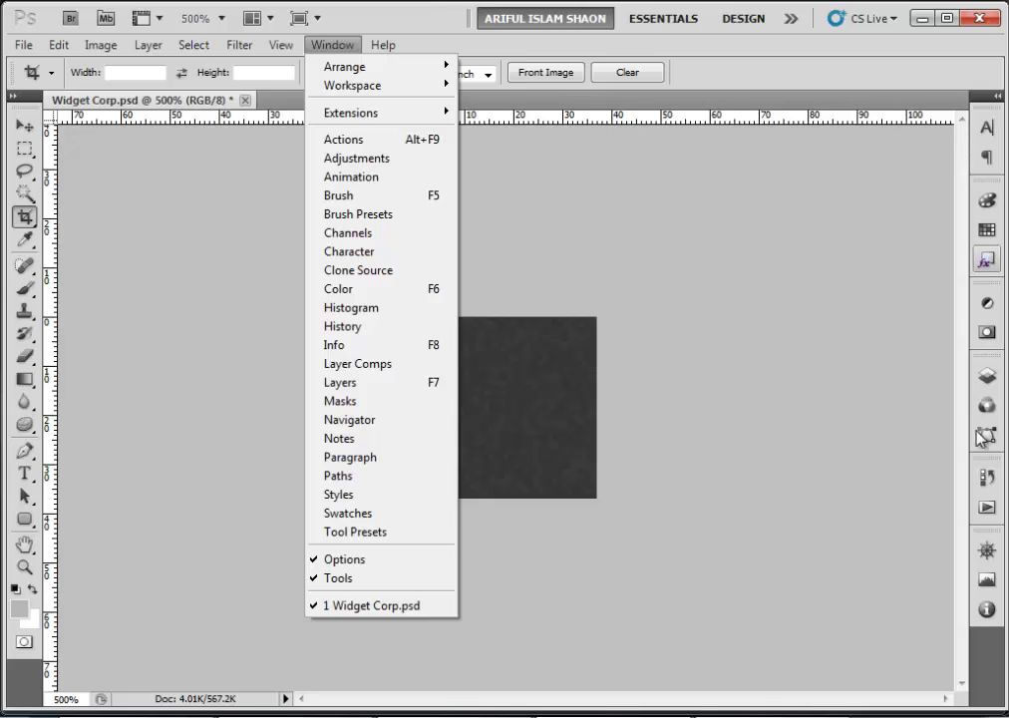
left_click(860, 448)
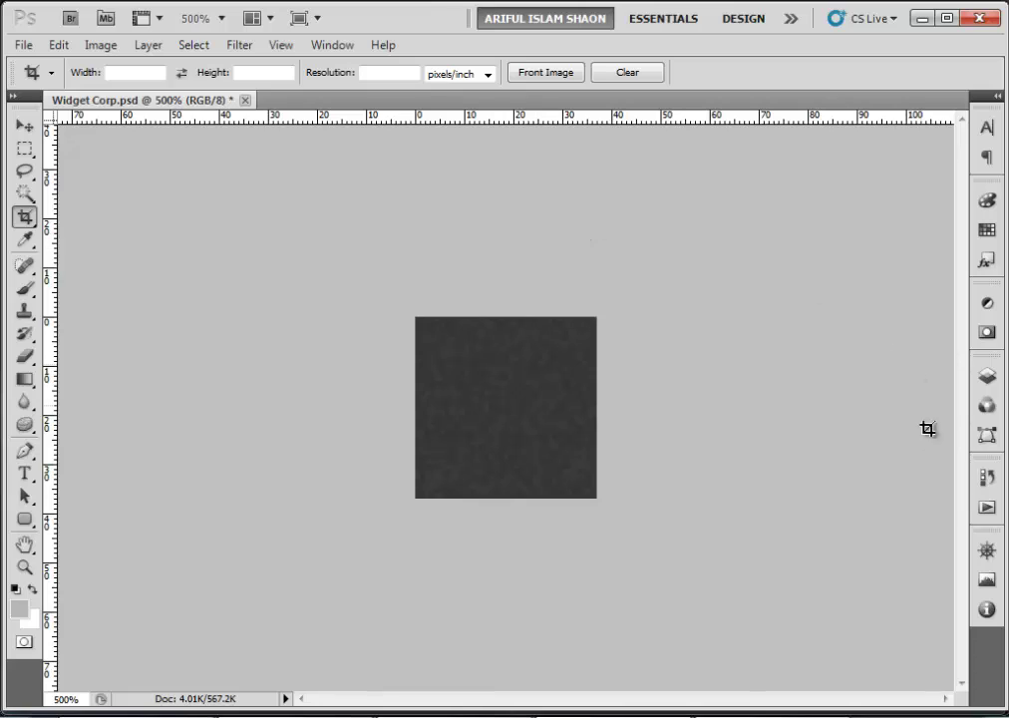
left_click(986, 478)
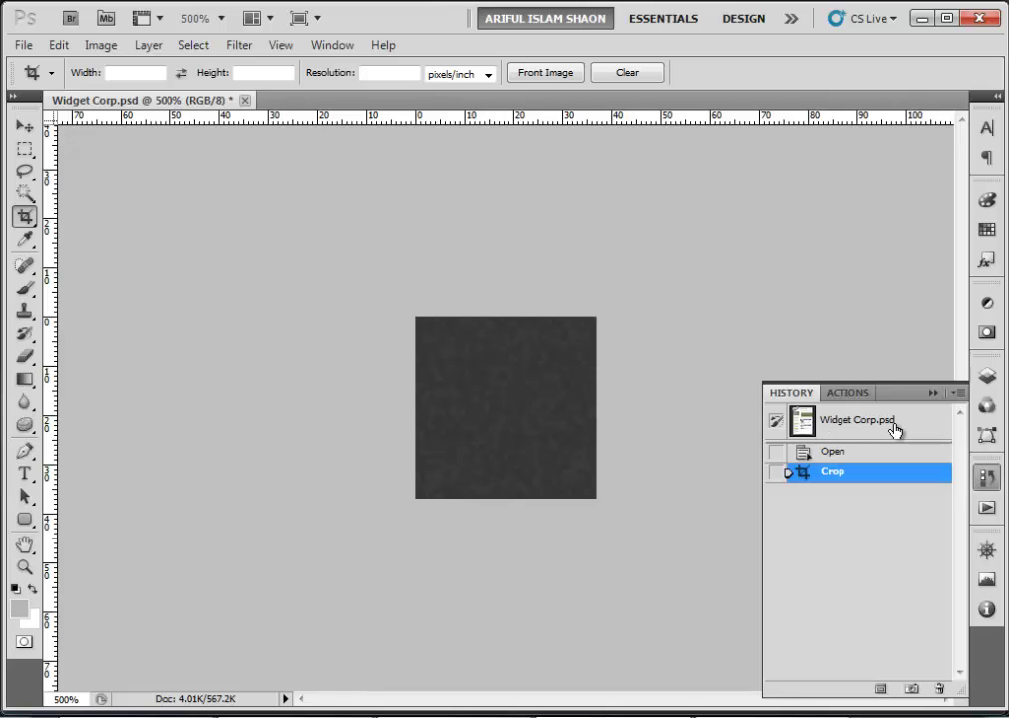
left_click(837, 420)
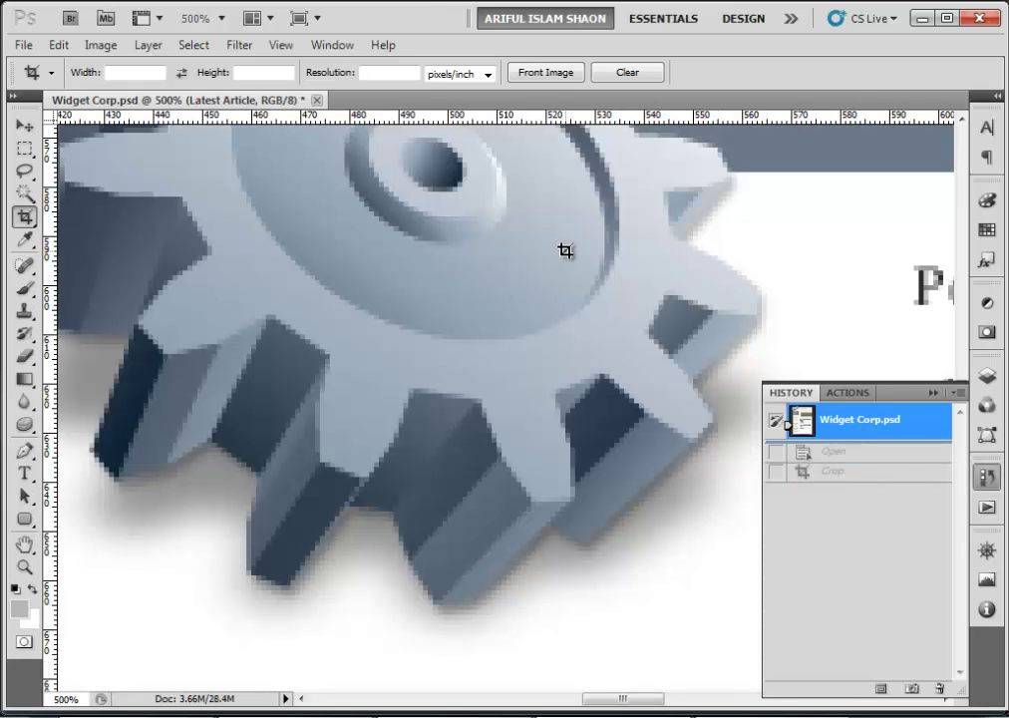
Select the gear logo at the page's upper-left corner, working at 100% view, and locate its layer in the Header group.
left_click(498, 239, "alt")
left_click(499, 239, "alt")
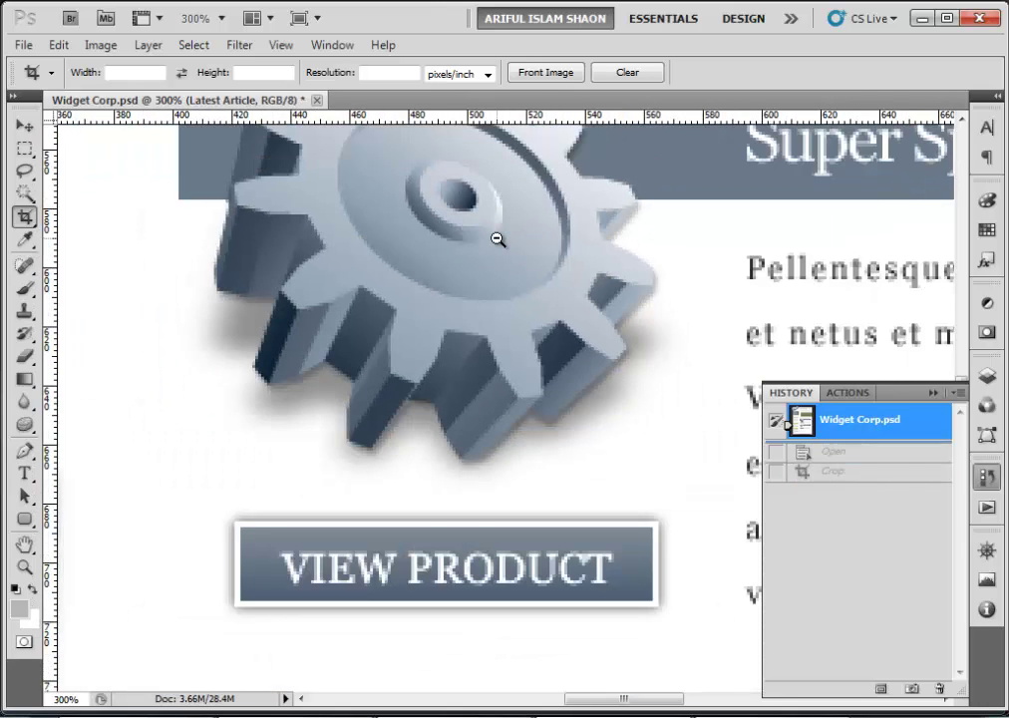
left_click(497, 239, "alt")
left_click(497, 240, "alt")
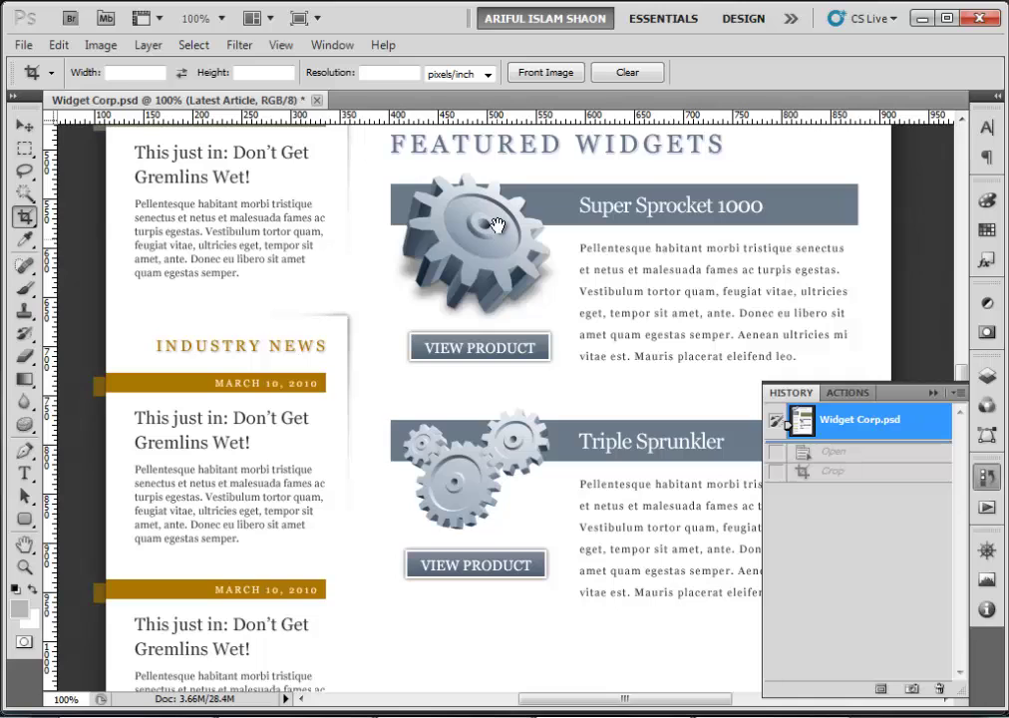
mouse_move(397, 179)
left_mouse_down()
mouse_move(553, 525)
mouse_move(557, 613)
left_mouse_up()
left_click_drag(398, 261, 398, 399)
left_click_drag(288, 254, 291, 315)
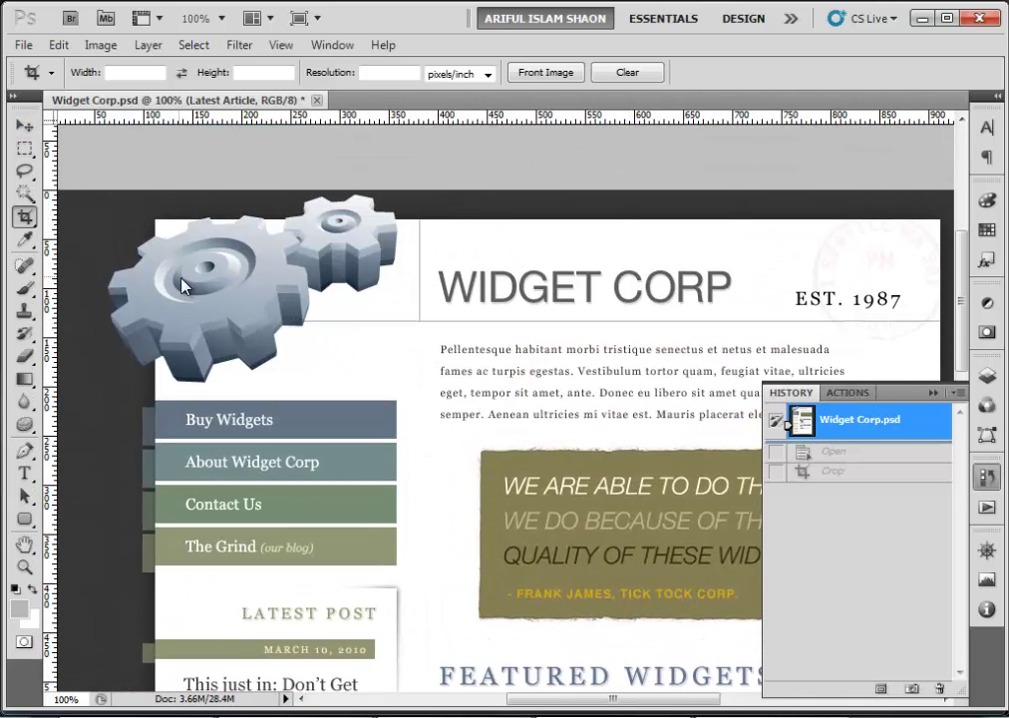
left_click(25, 127)
left_click(197, 216)
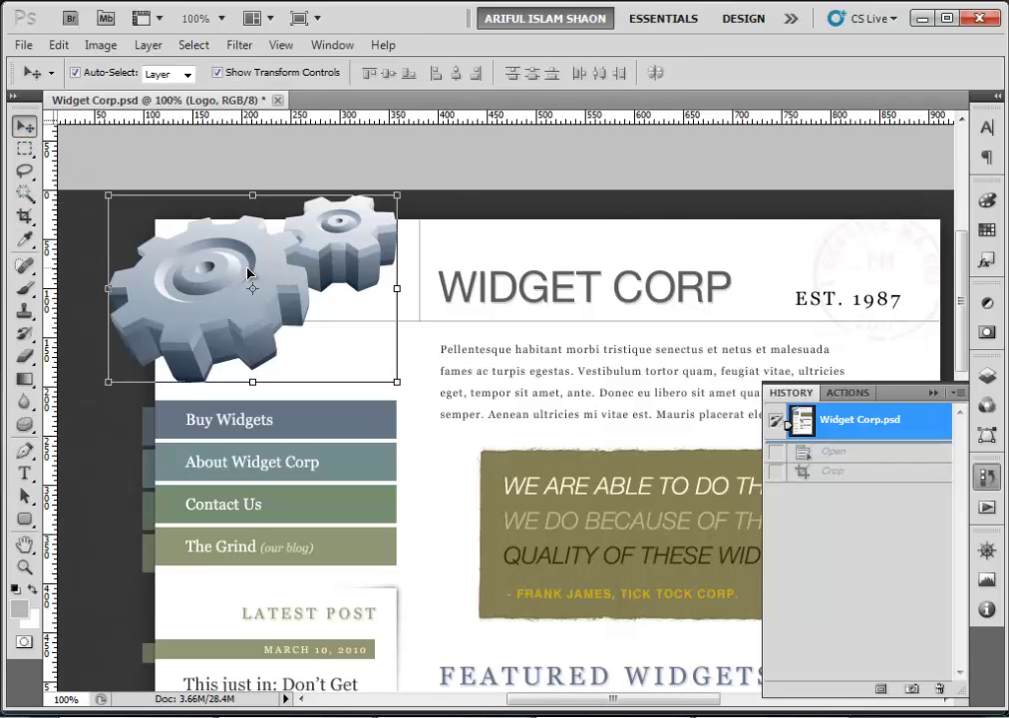
key("F7")
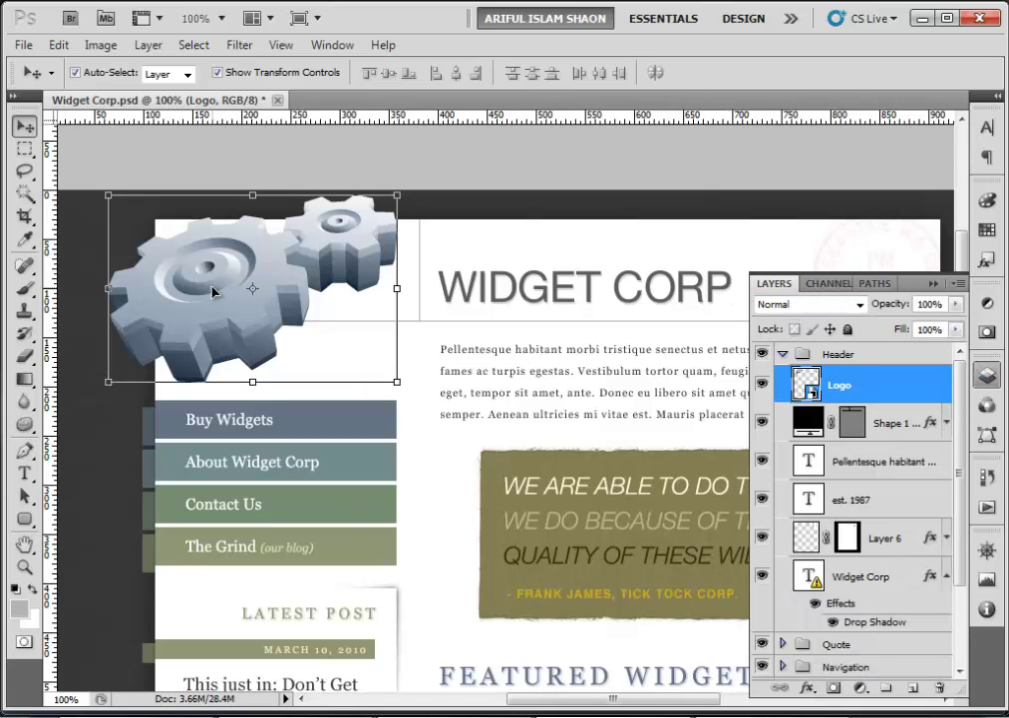
left_click(782, 355)
left_click(519, 435)
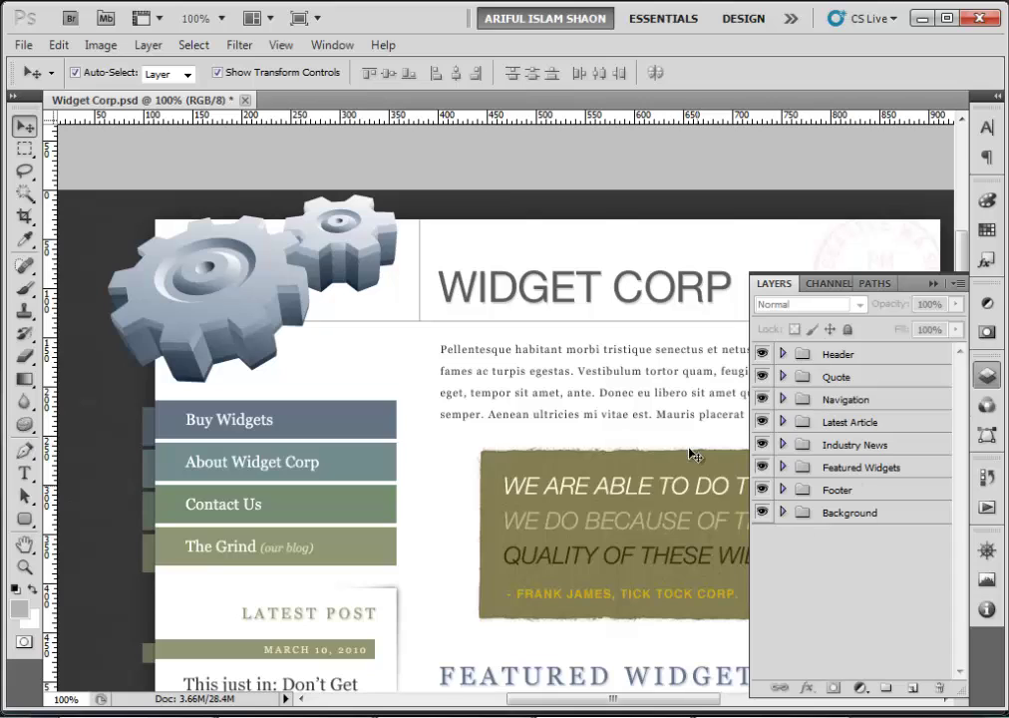
left_click(254, 267)
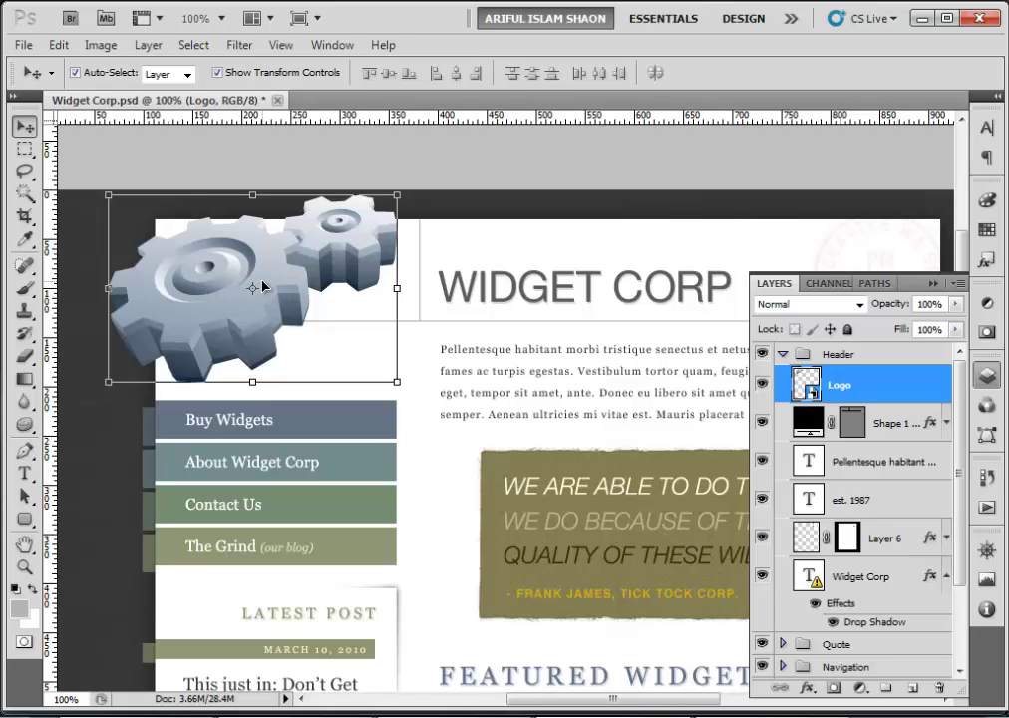
Try cropping the document to about 340 × 205 px around the gear logo, and revert to the original Widget Corp.psd snapshot.
left_click(24, 216)
left_click_drag(395, 389, 419, 375)
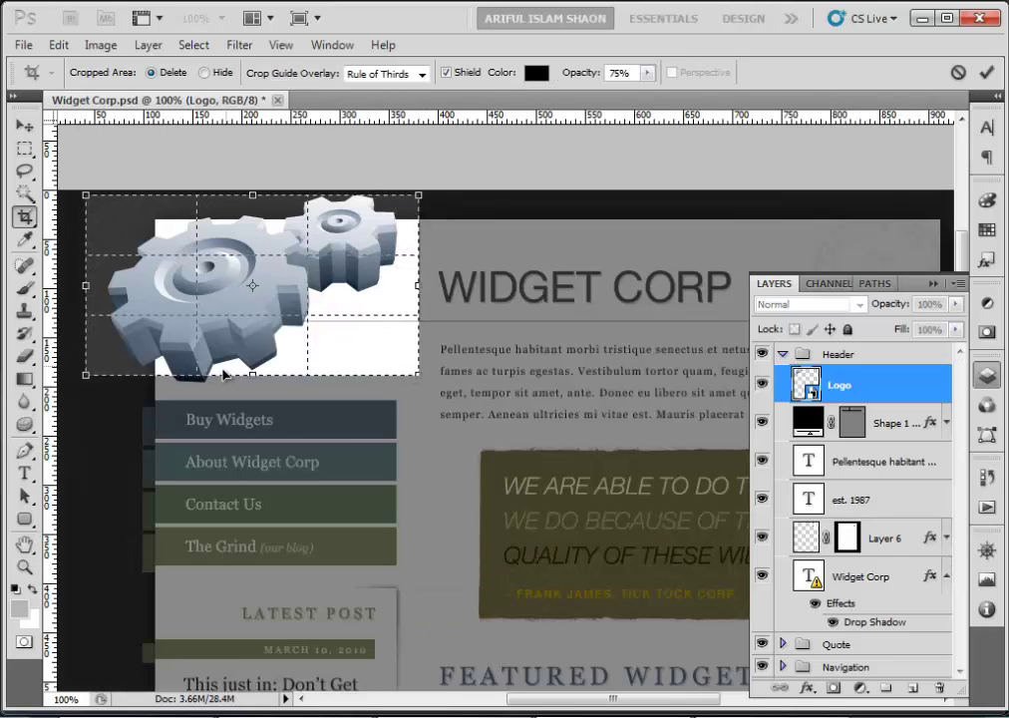
left_click_drag(252, 375, 257, 384)
key("Return")
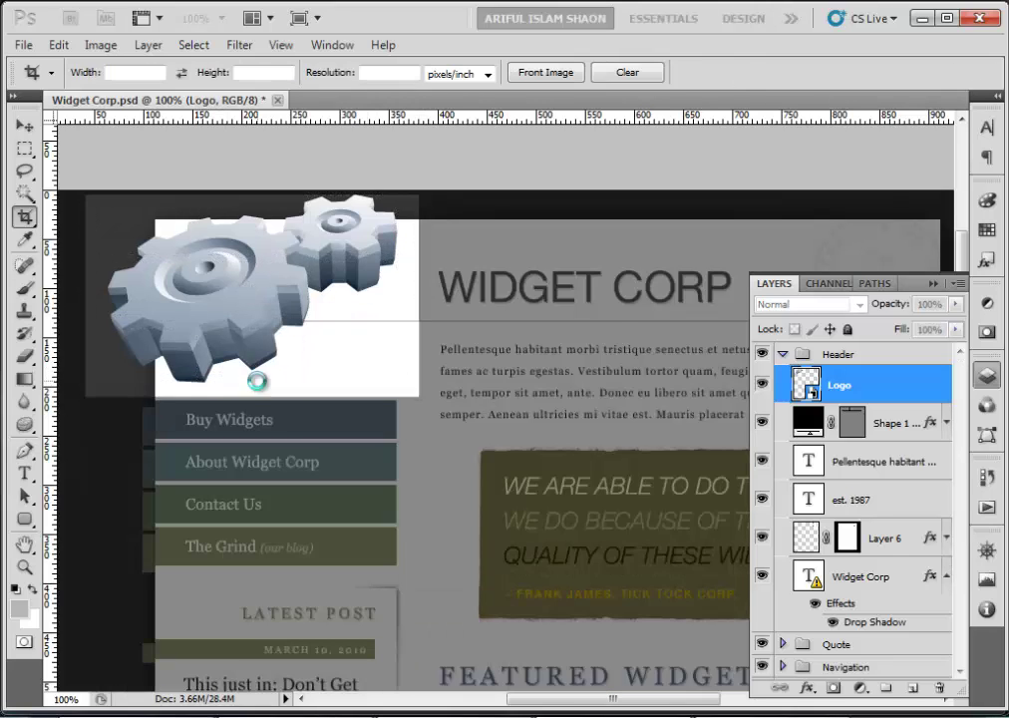
left_click(24, 125)
left_click(351, 331)
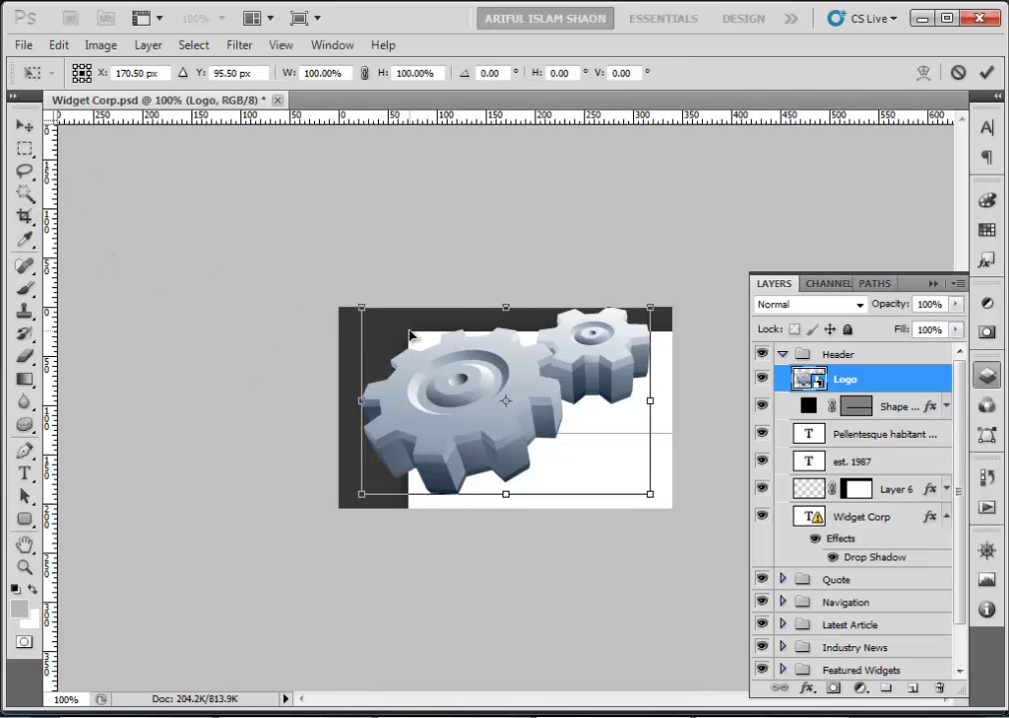
key("Return")
left_click(388, 335)
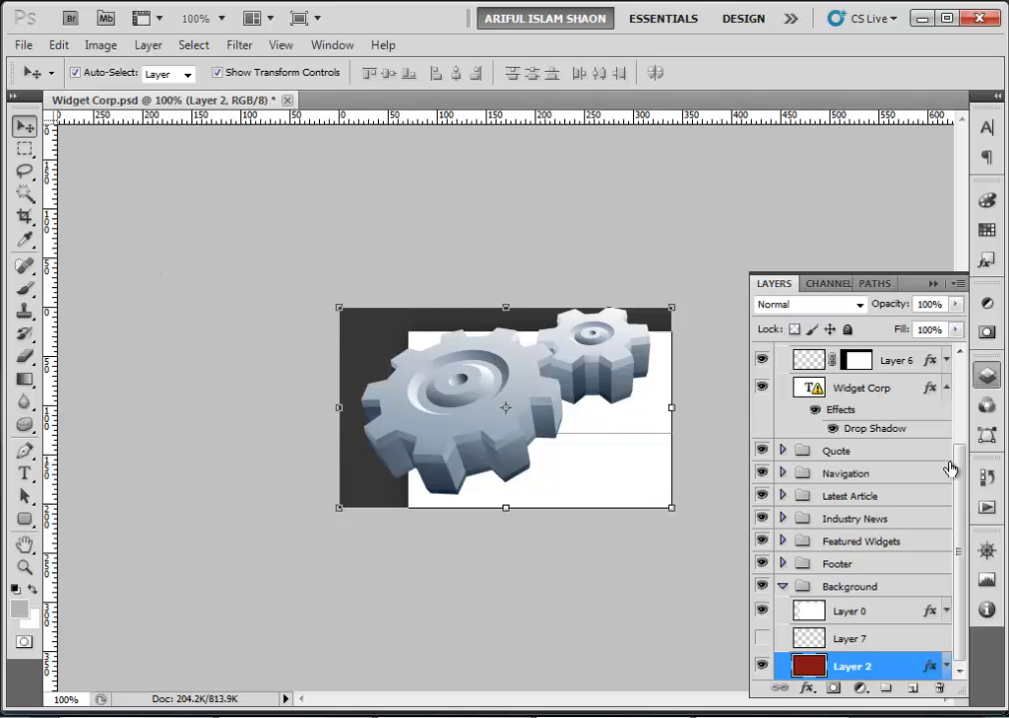
left_click(984, 479)
left_click(831, 428)
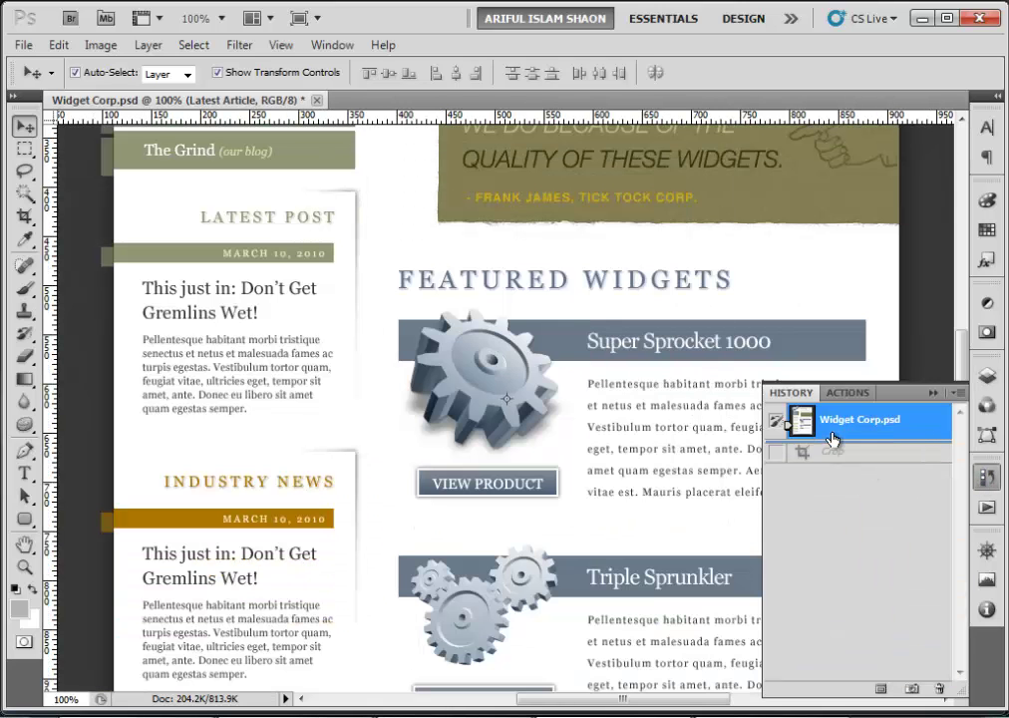
Isolate the Logo layer in the Header group by hiding every other layer, and leave no layer selected.
scroll(360, 209, "up", 10)
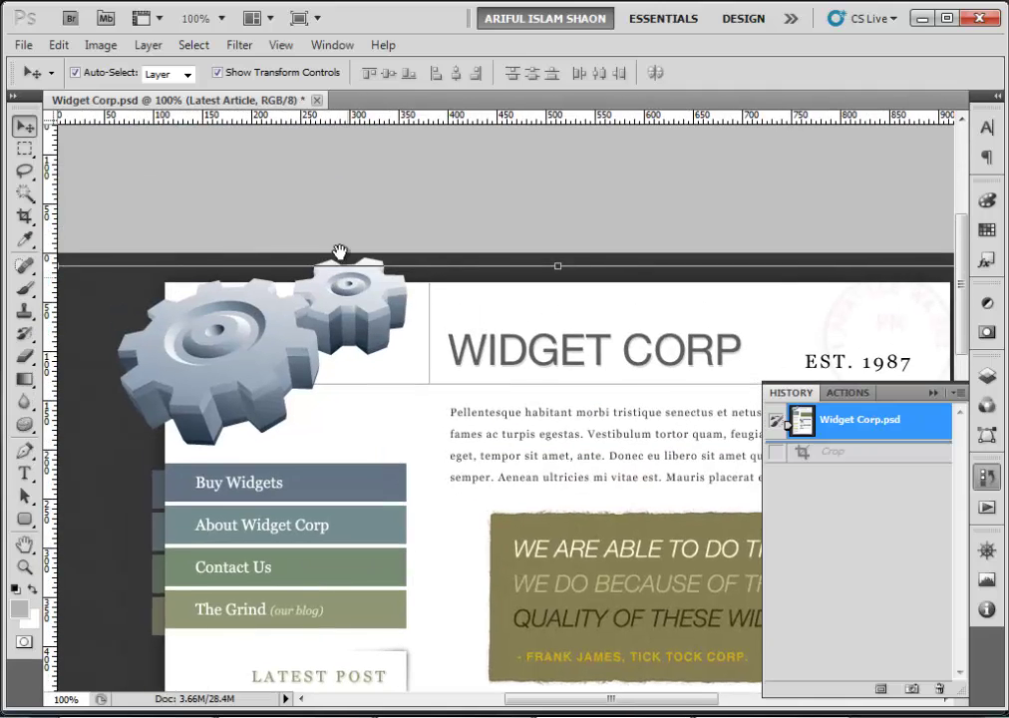
left_click(256, 327)
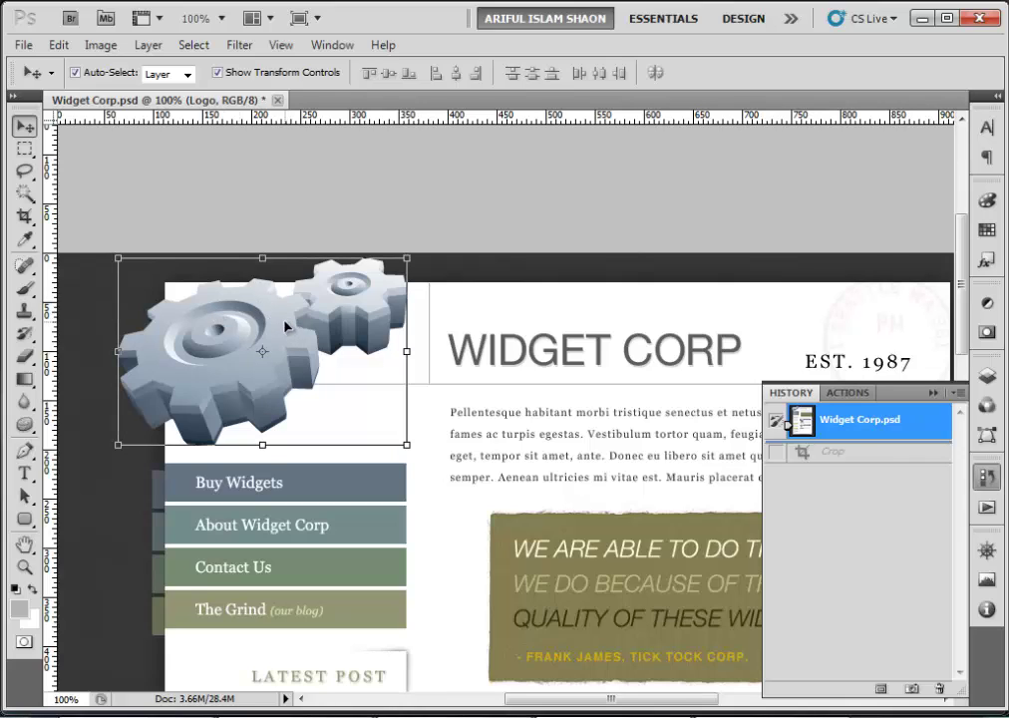
left_click(986, 376)
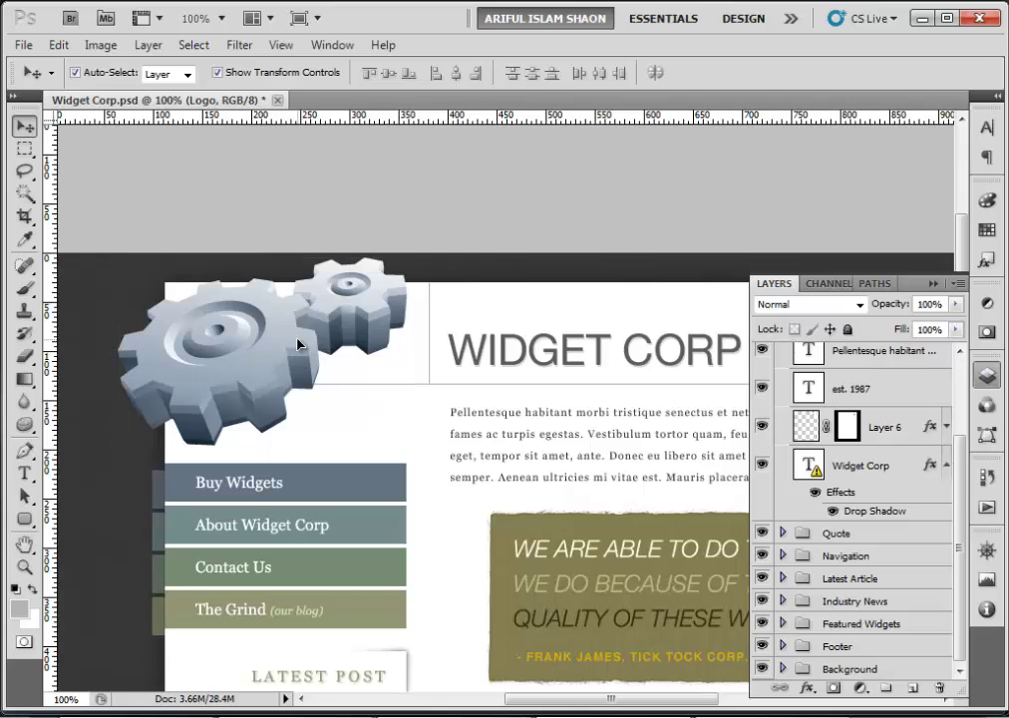
scroll(787, 419, "up", 2)
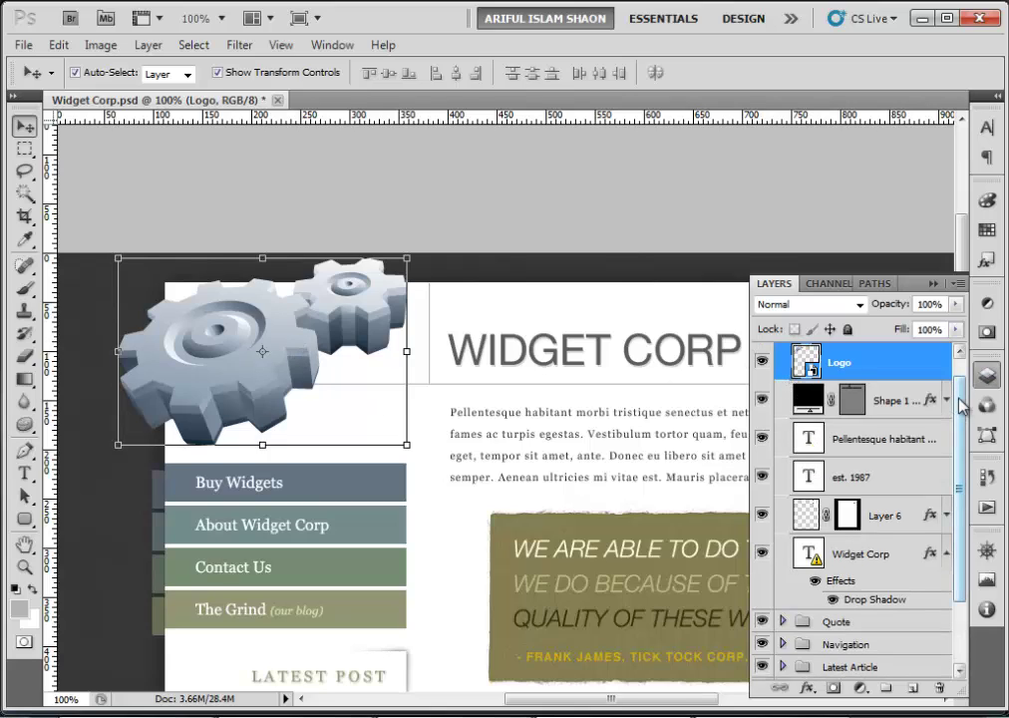
left_click_drag(960, 404, 960, 378)
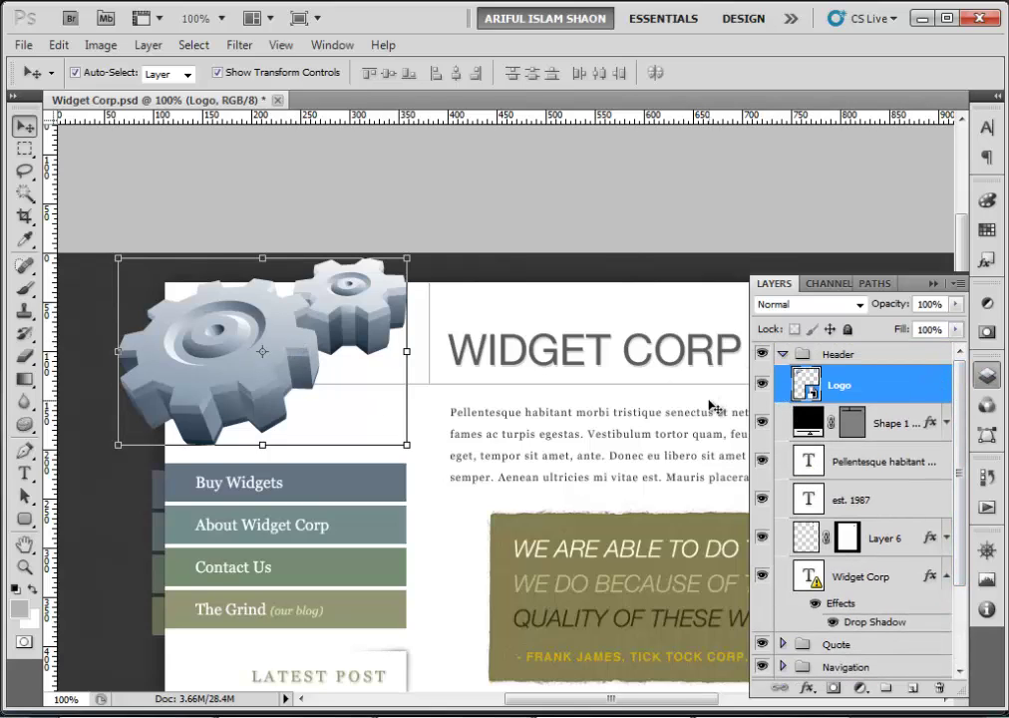
left_click(764, 384, "alt")
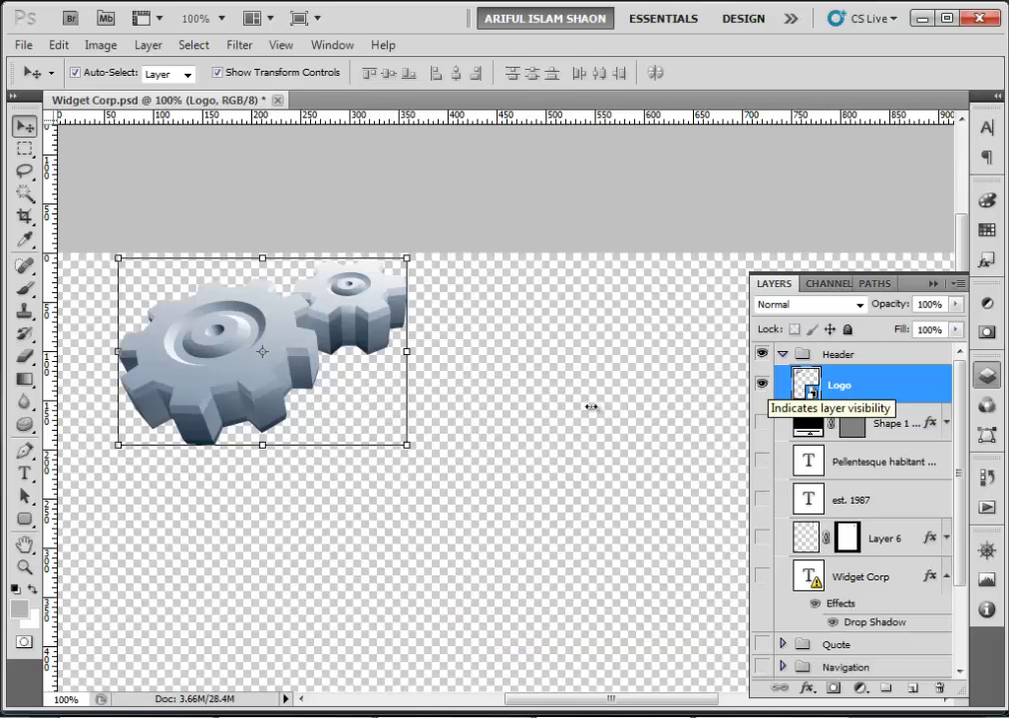
scroll(481, 424, "down", 6)
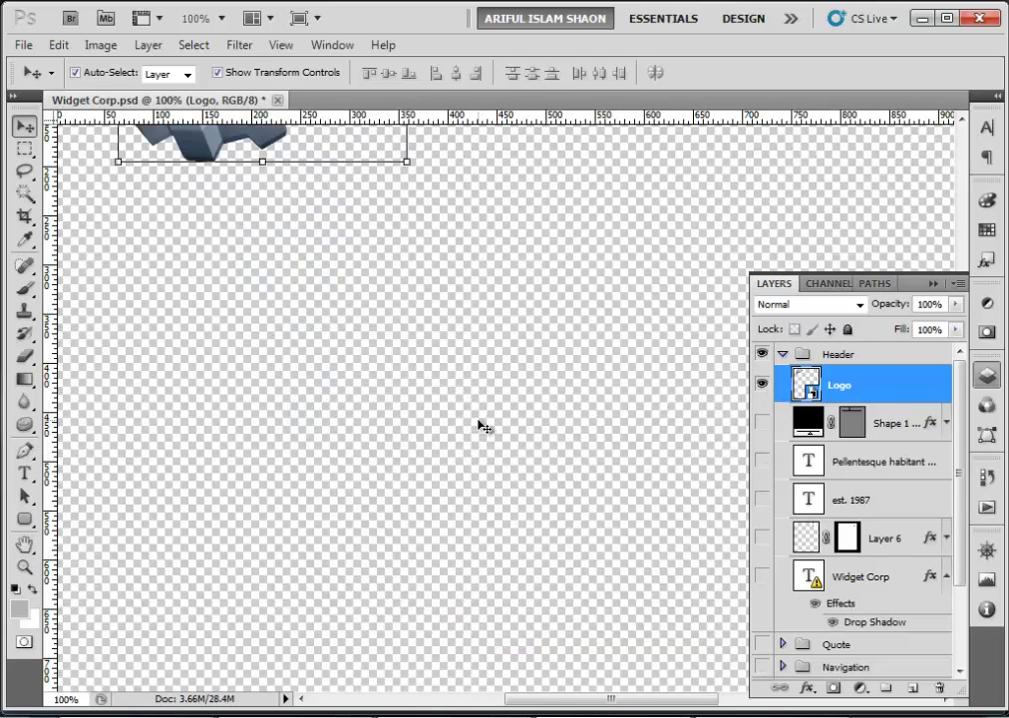
scroll(469, 426, "up", 3)
scroll(470, 427, "up", 3)
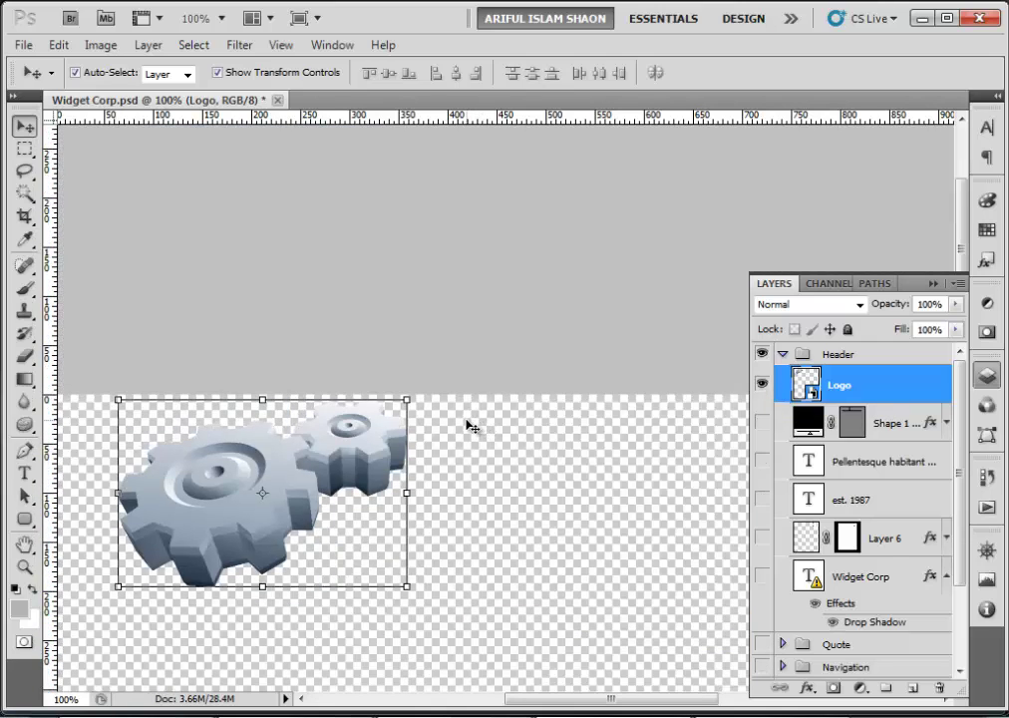
left_click(219, 362)
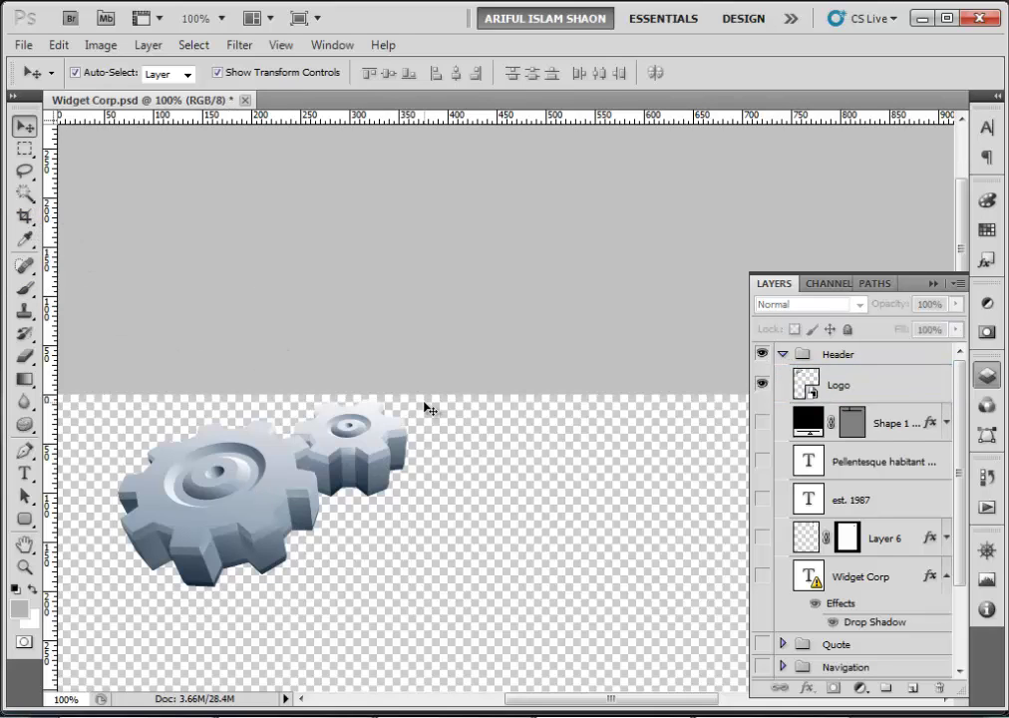
scroll(351, 376, "down", 3)
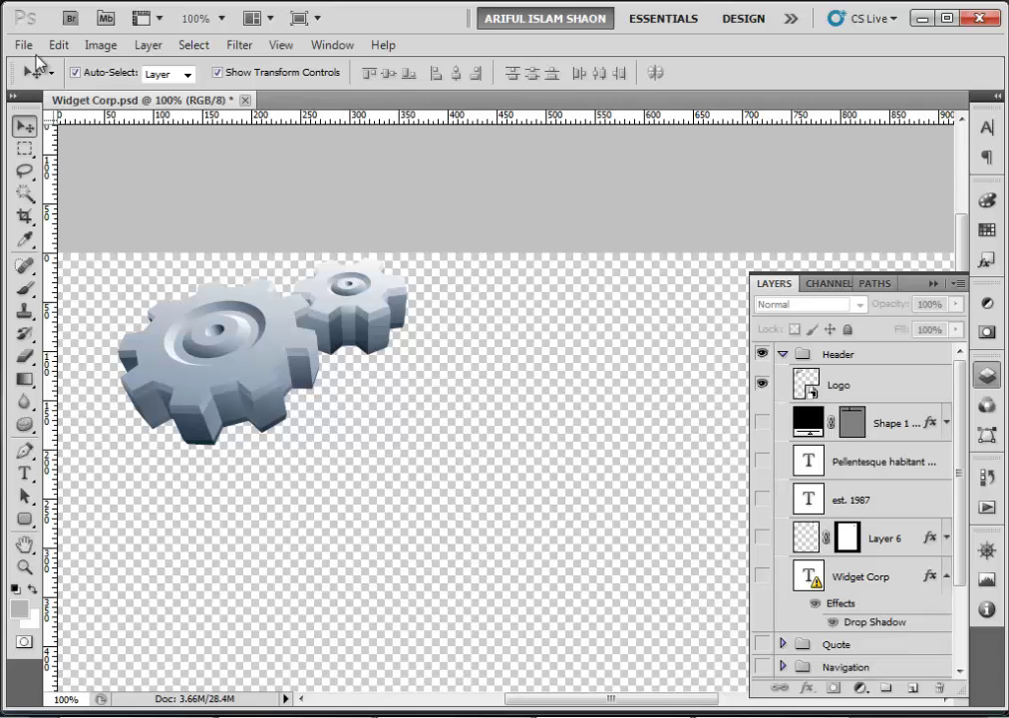
Trim the document to the gear logo, based on transparent pixels, on the top, bottom, left and right sides.
left_click(147, 45)
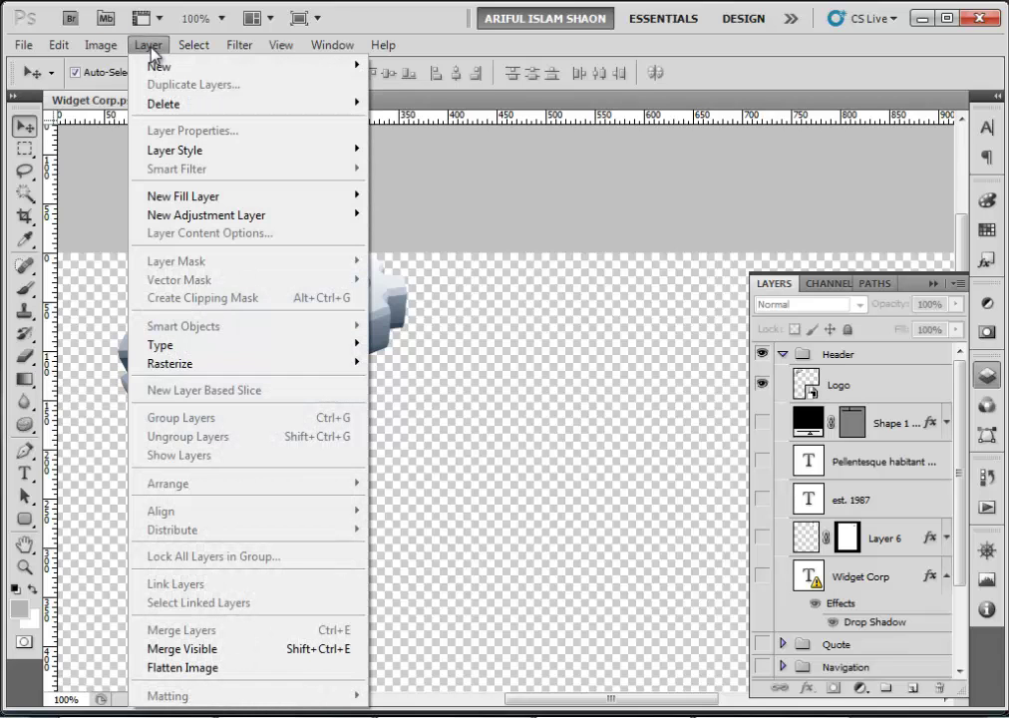
mouse_move(102, 45)
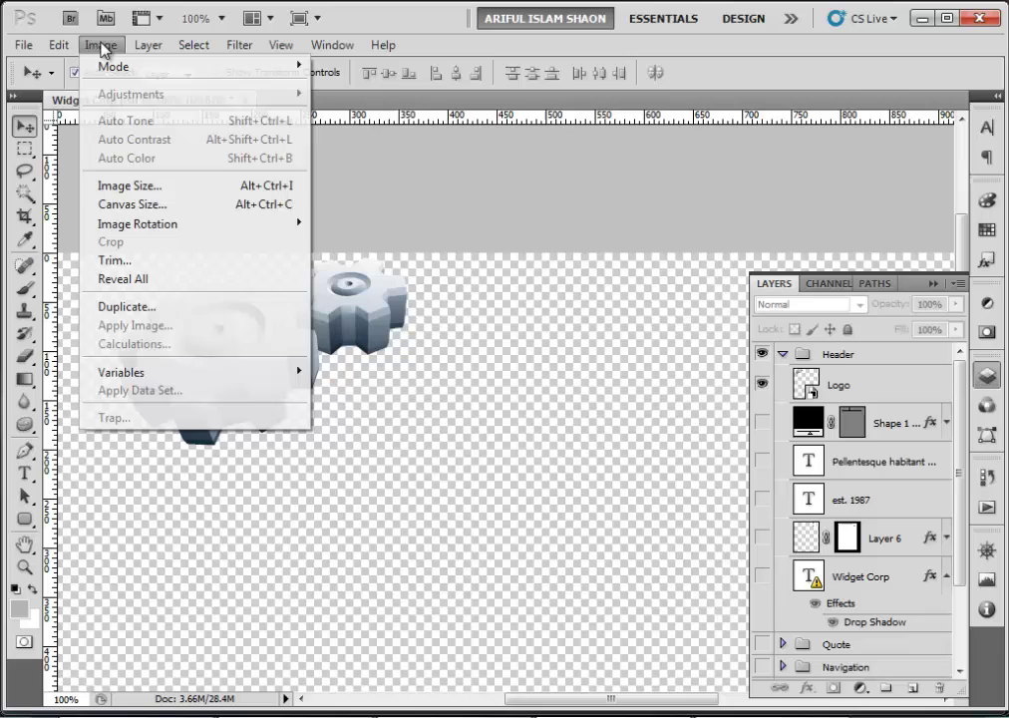
left_click(118, 260)
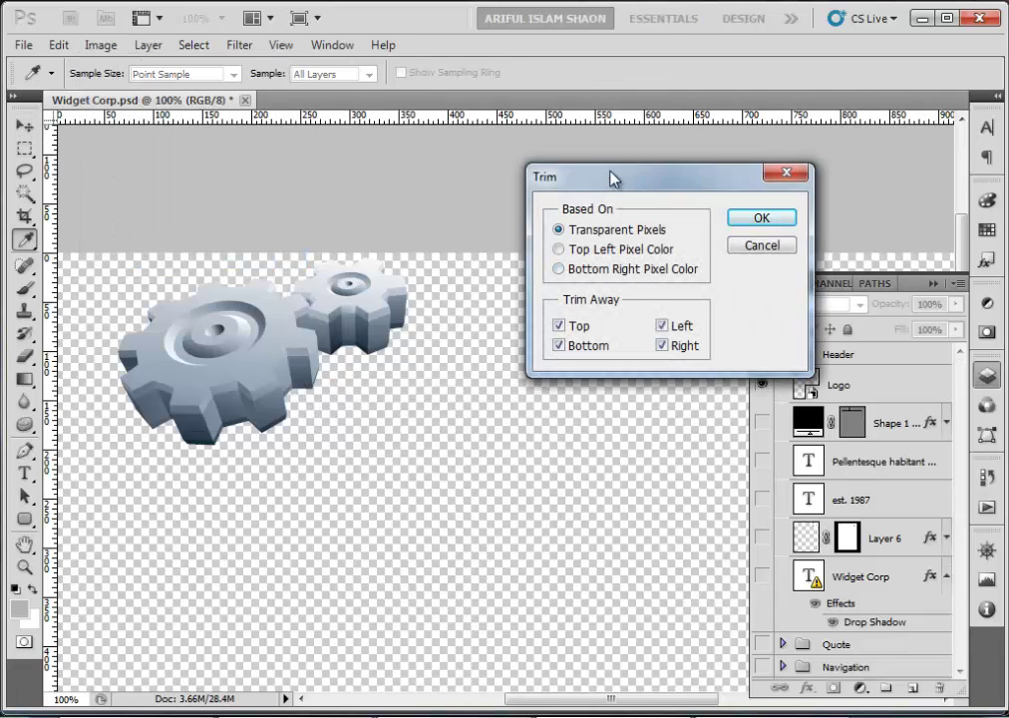
left_click_drag(608, 175, 561, 196)
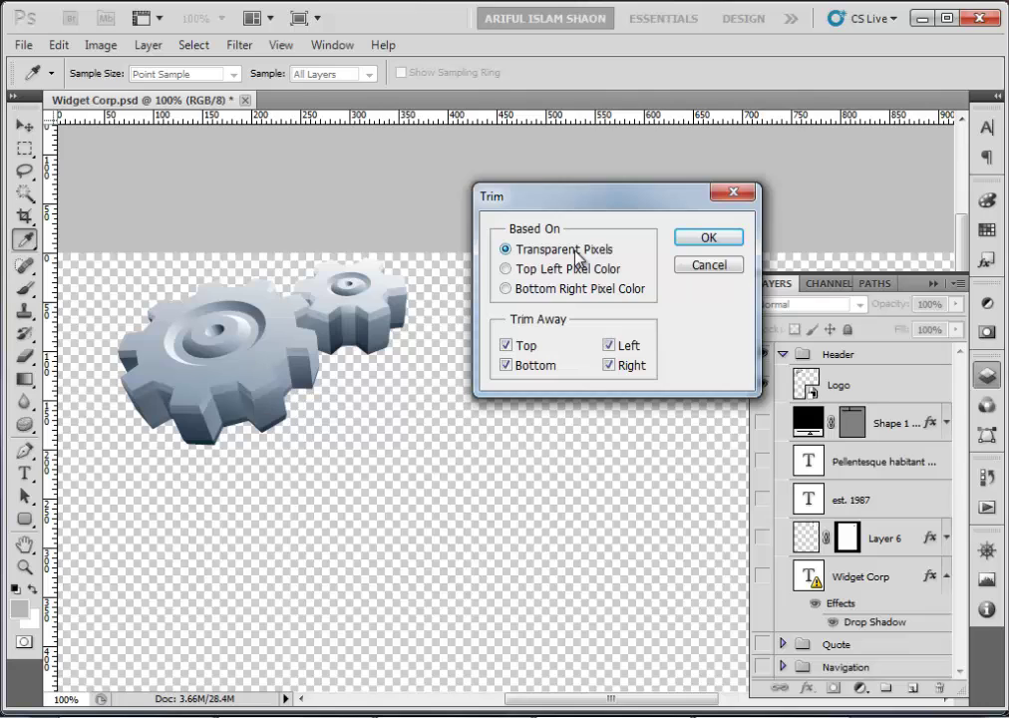
left_click(711, 238)
key("v")
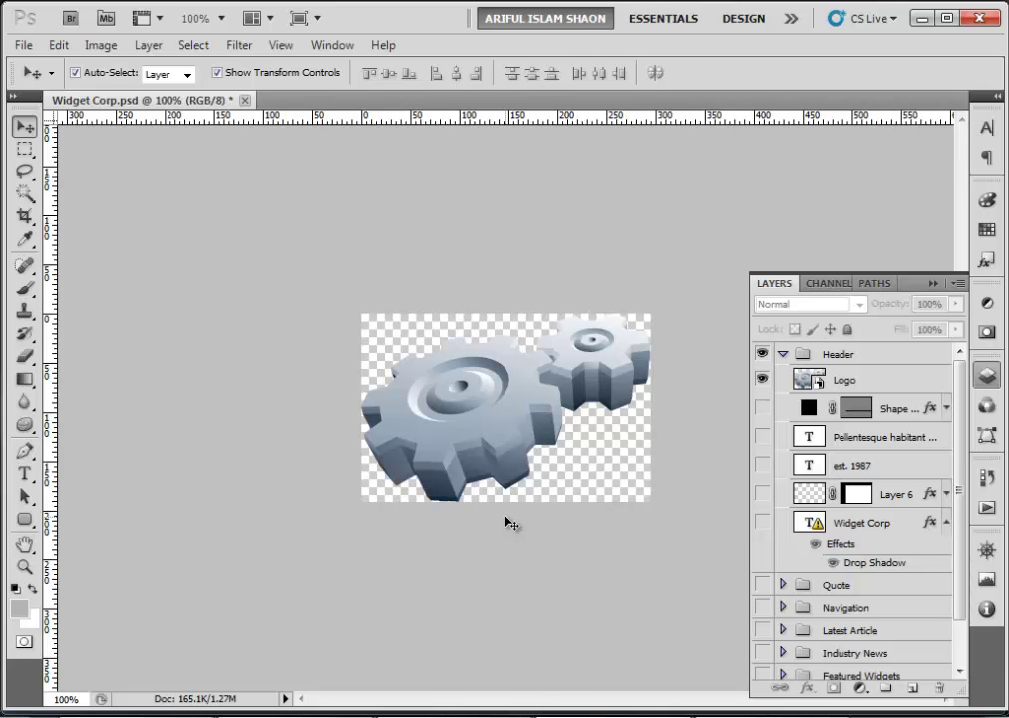
Export the trimmed gear logo for the web as a PNG-24 with transparency, named bg, in the images folder.
key("ctrl+alt+shift+s")
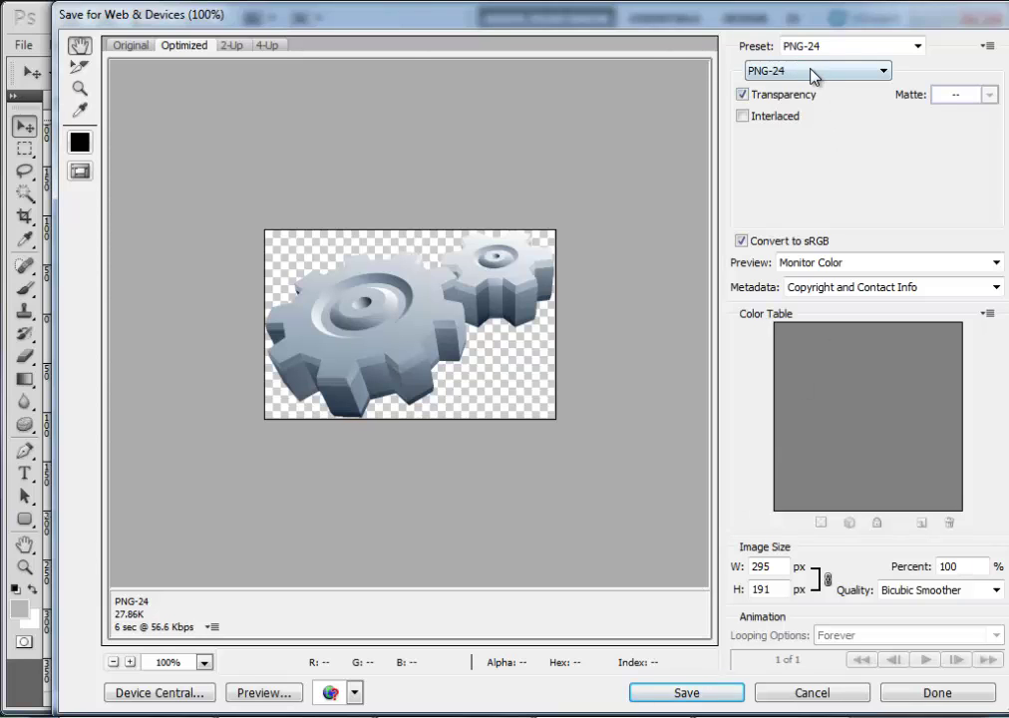
left_click(688, 694)
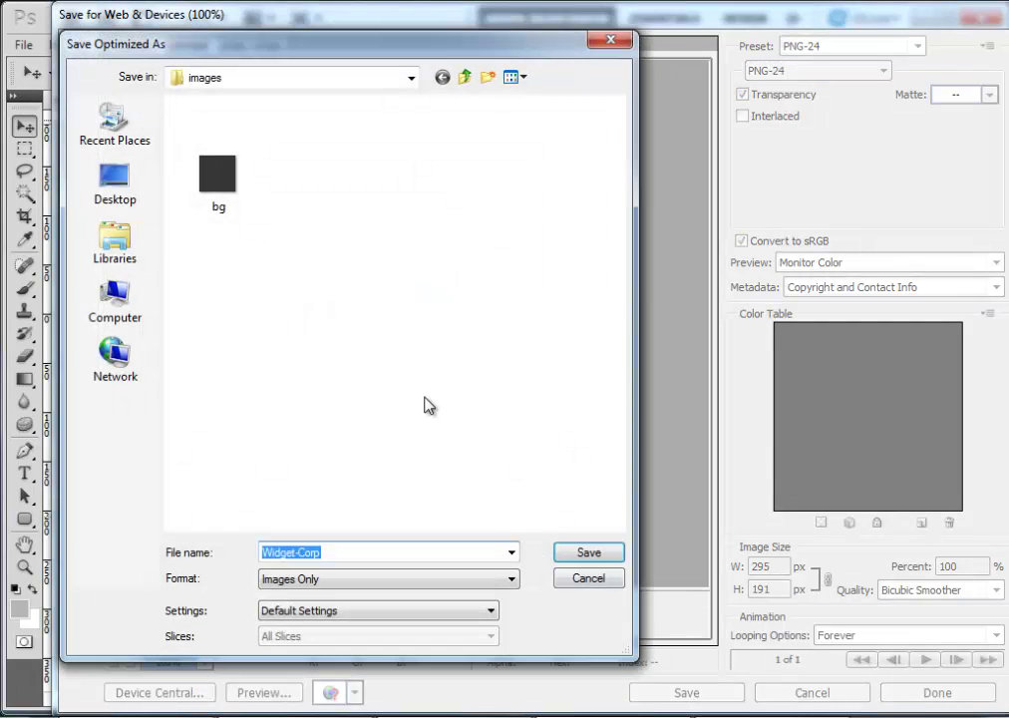
type("bg")
key("Return")
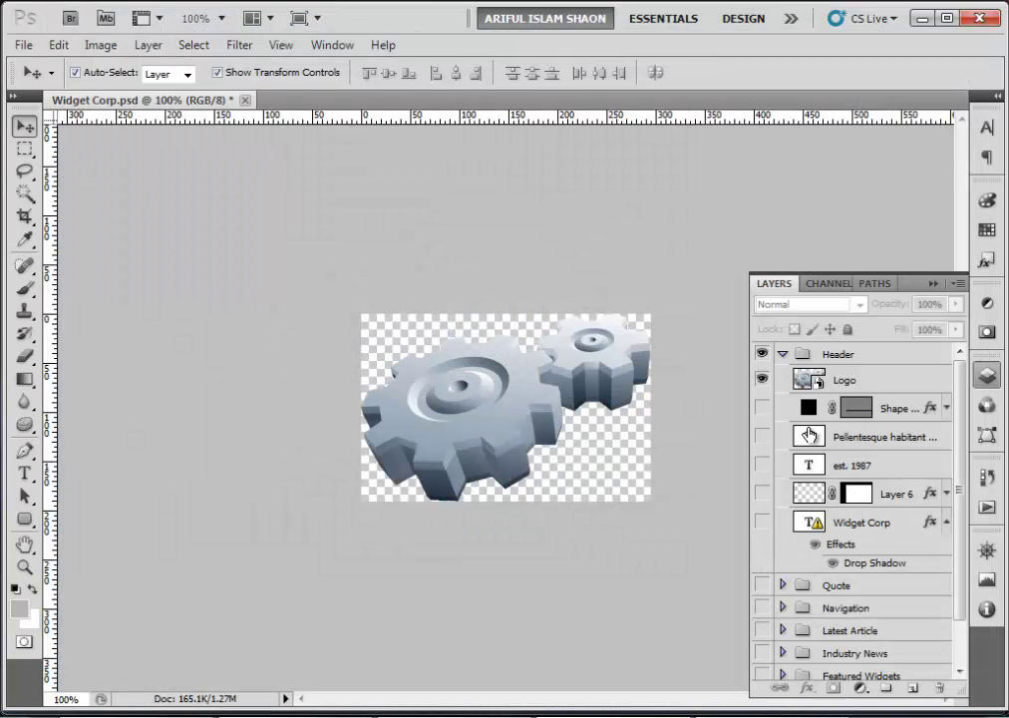
Restore the full design with all layers visible by reverting to the Widget Corp.psd snapshot in the document history.
left_click(986, 476)
left_click(871, 437)
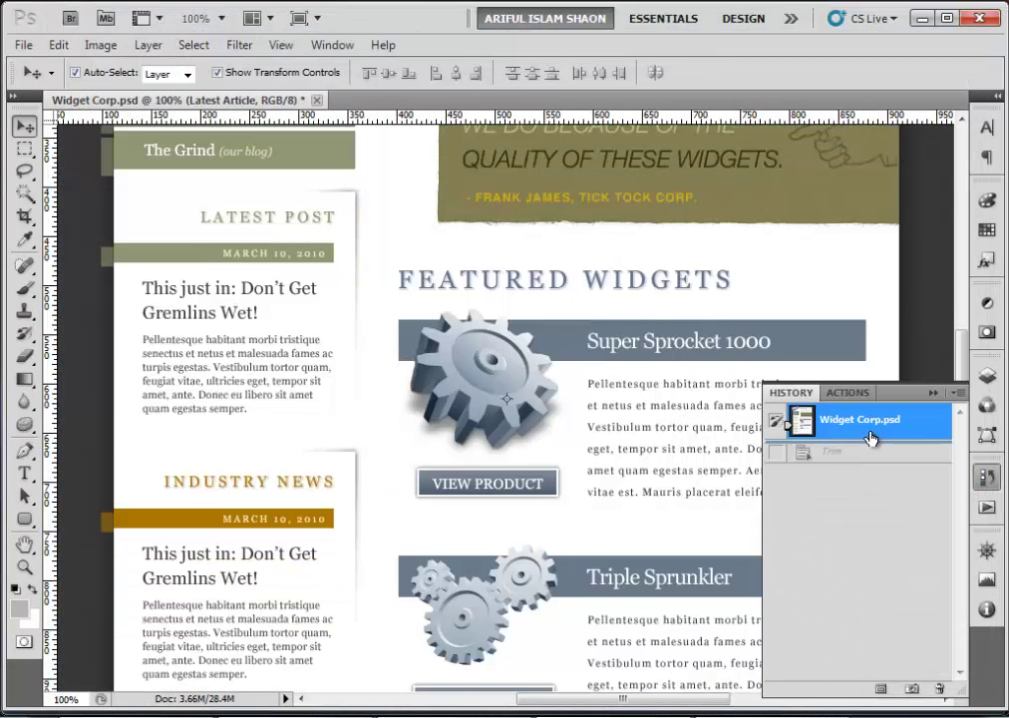
Isolate the faint postmark stamp layer behind the est. 1987 text in the Header group by hiding every other layer.
left_click_drag(723, 158, 355, 280)
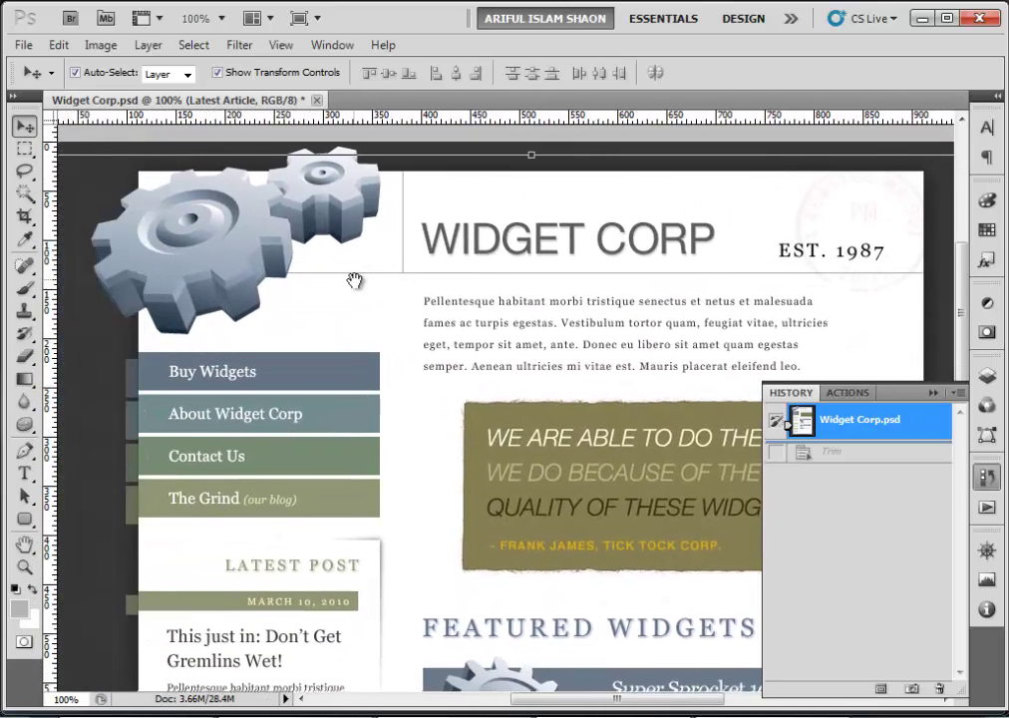
left_click(861, 200)
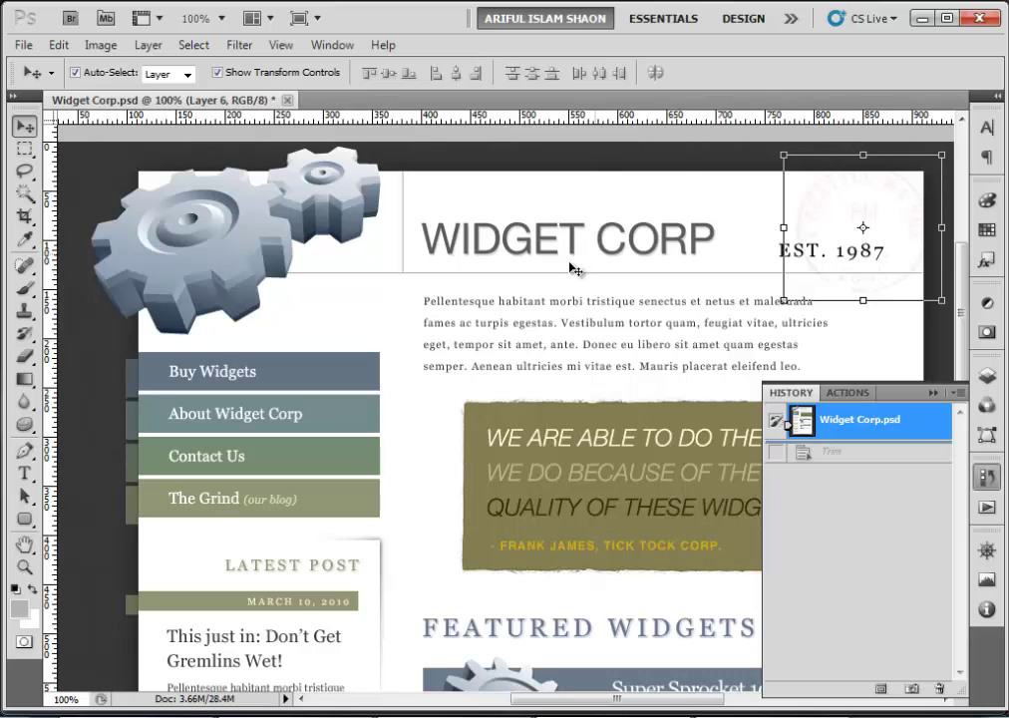
left_click(986, 374)
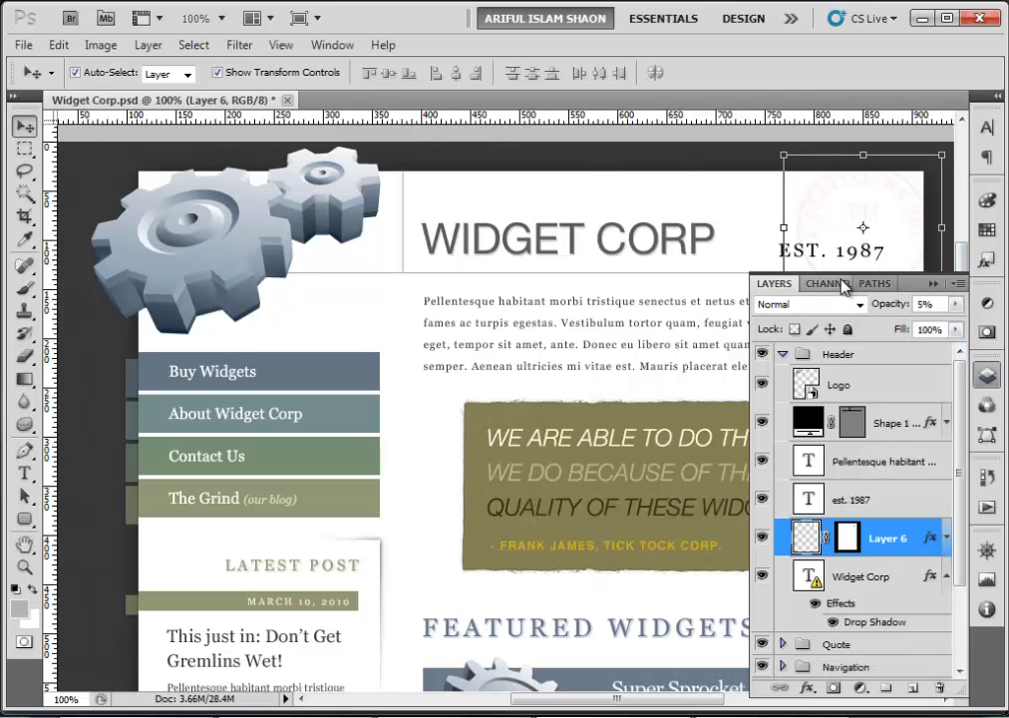
left_click_drag(657, 218, 359, 257)
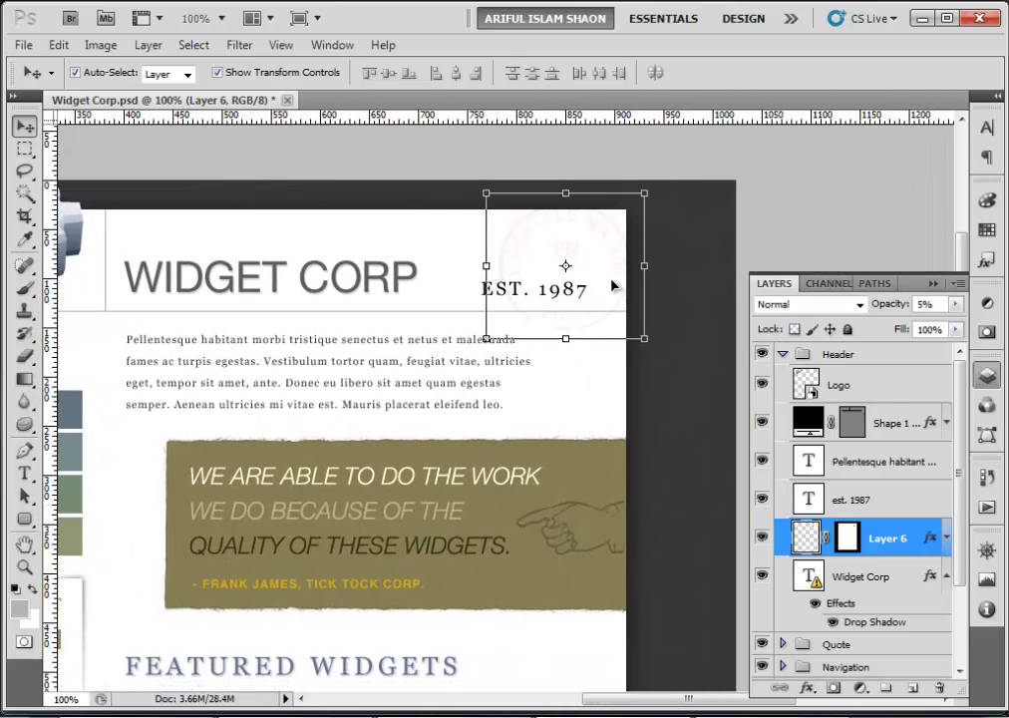
left_click(762, 537, "alt")
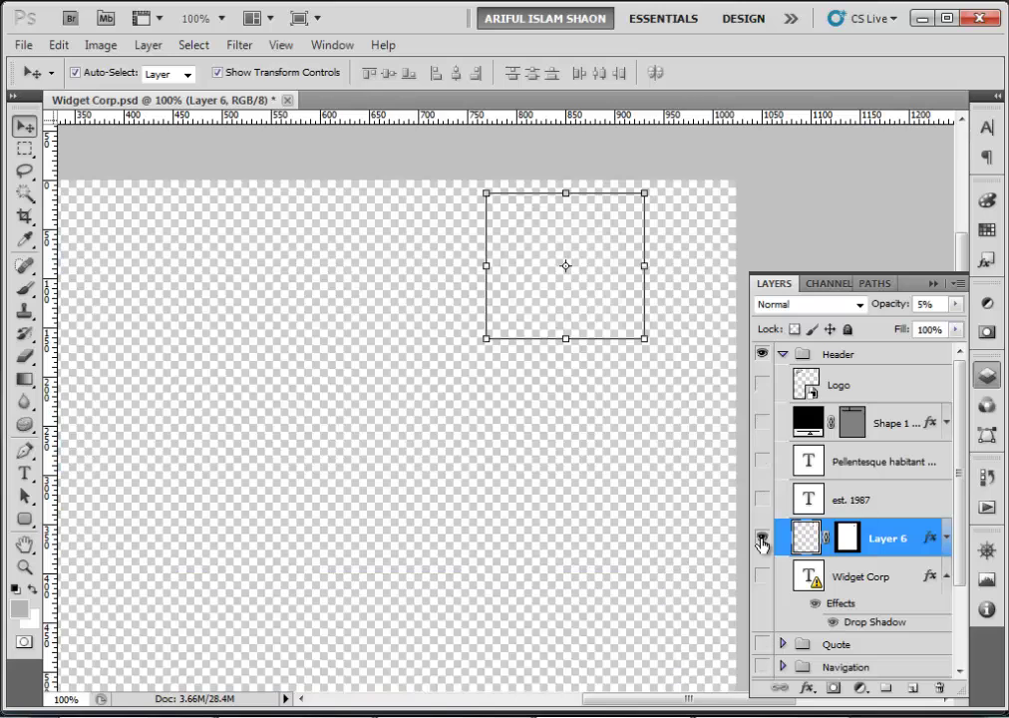
Trim the surrounding transparent area away so the document fits the postmark stamp.
left_click(135, 44)
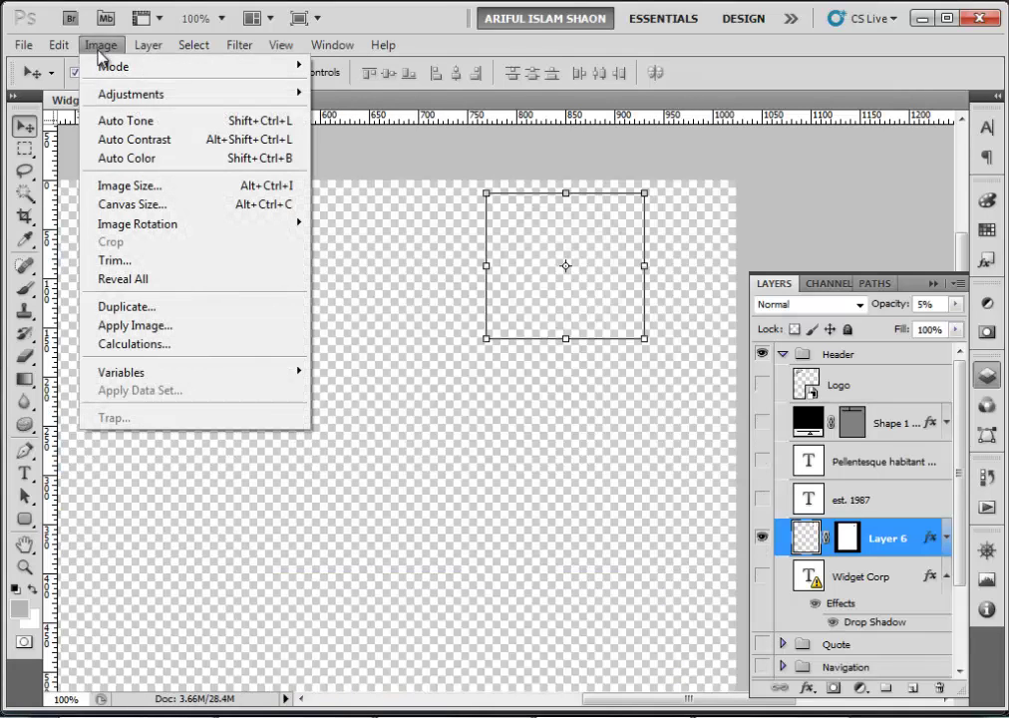
left_click(127, 257)
left_click(698, 242)
key("v")
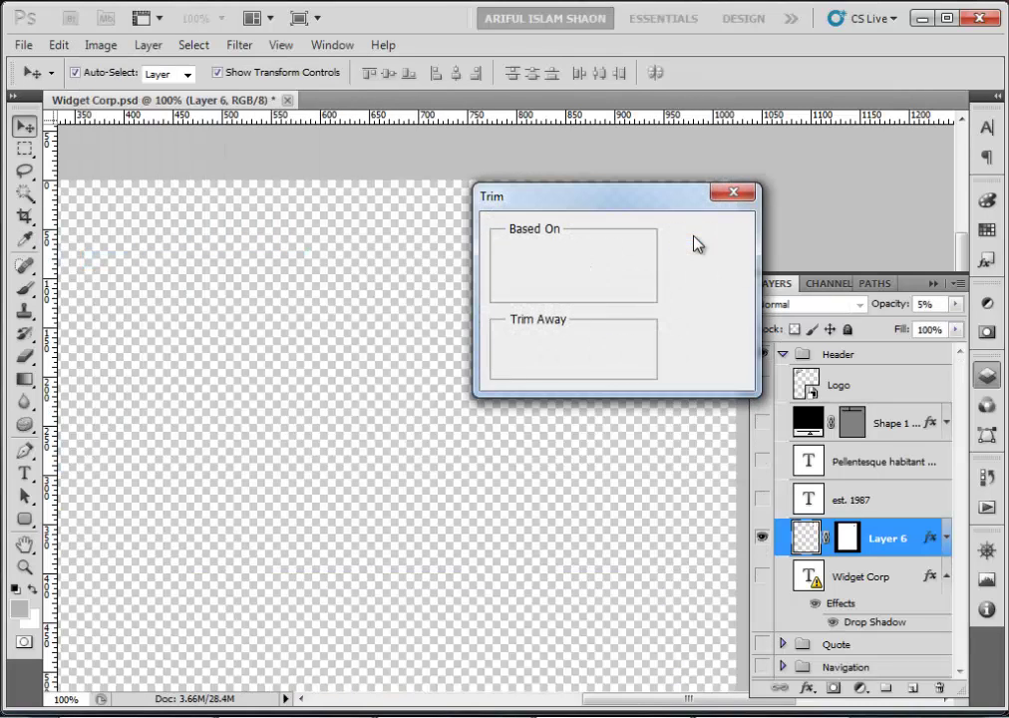
Export the trimmed stamp for the web as a PNG-24 with transparency, named stamp, in the images folder.
left_click(23, 45)
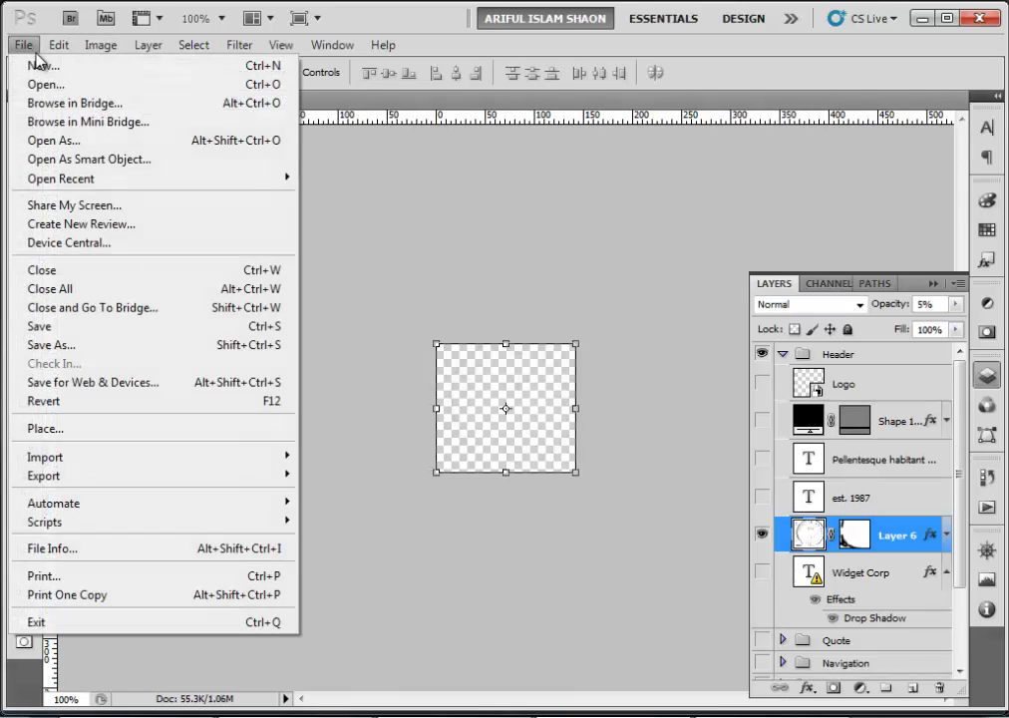
left_click(97, 384)
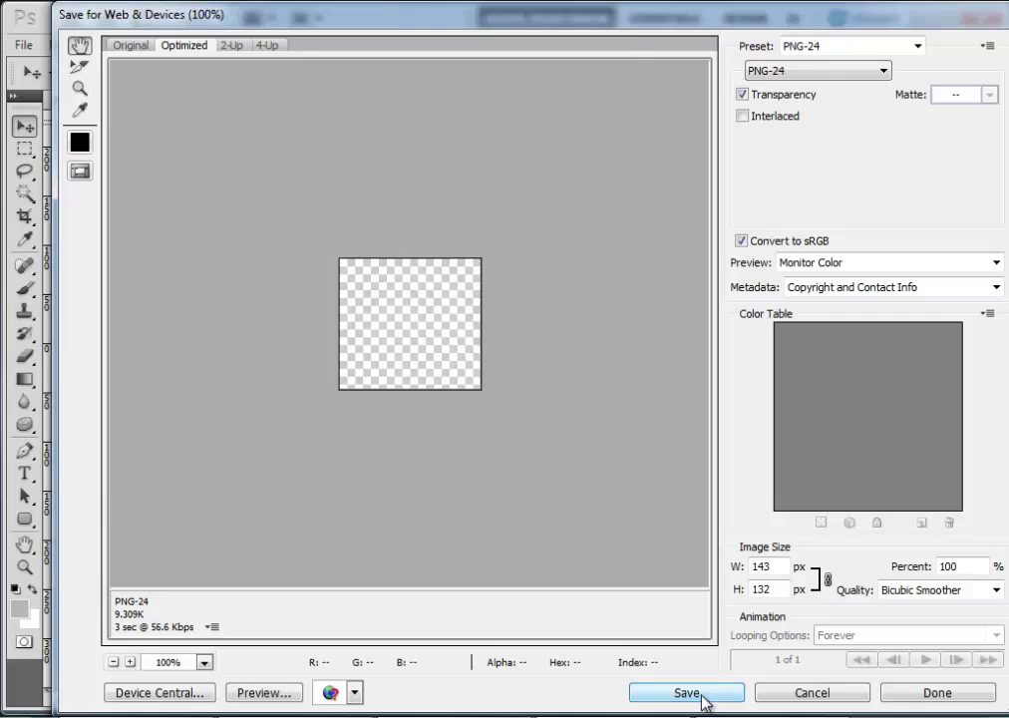
left_click(702, 696)
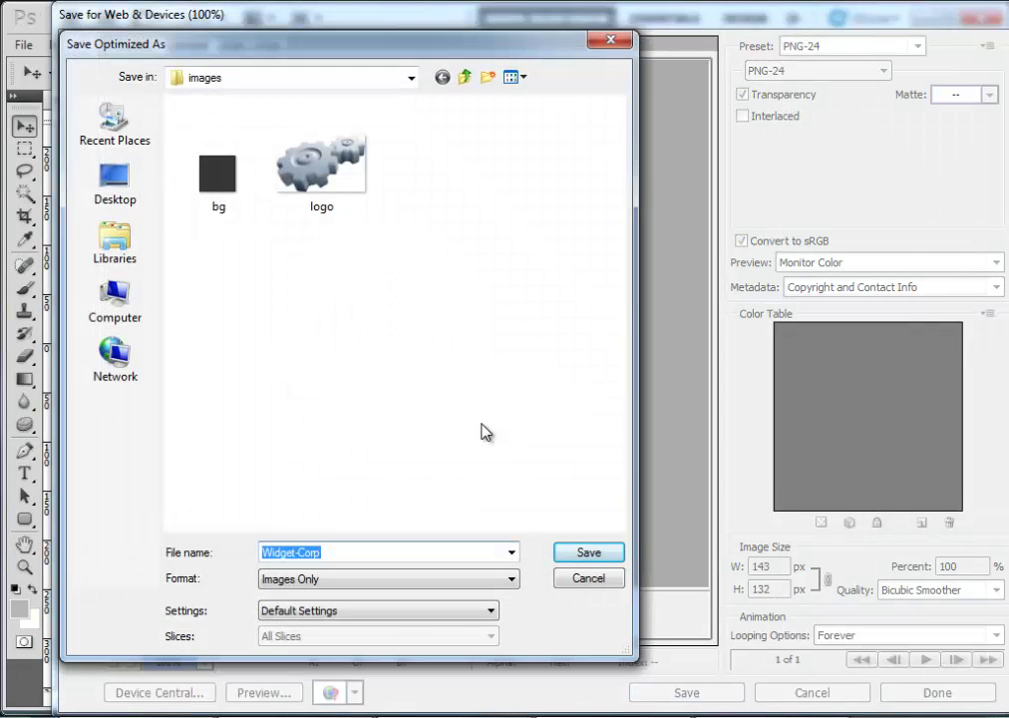
type("stamp")
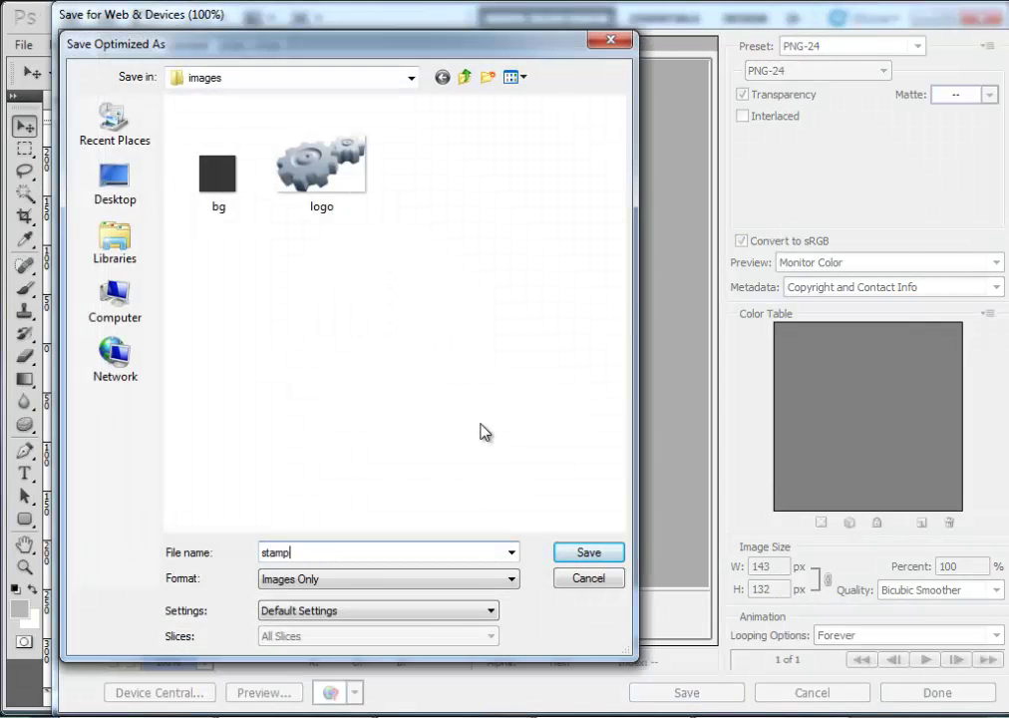
key("Return")
Restore the full design from the Widget Corp.psd history snapshot and crop it to the olive quote banner, about 481 by 190 px.
left_click(987, 478)
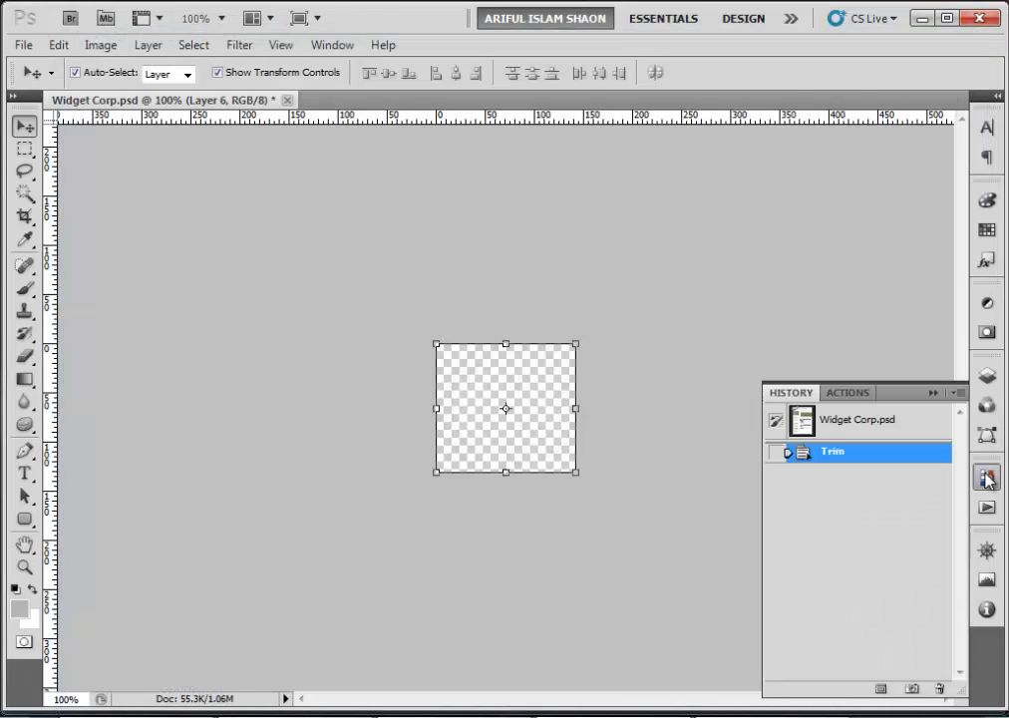
left_click(825, 421)
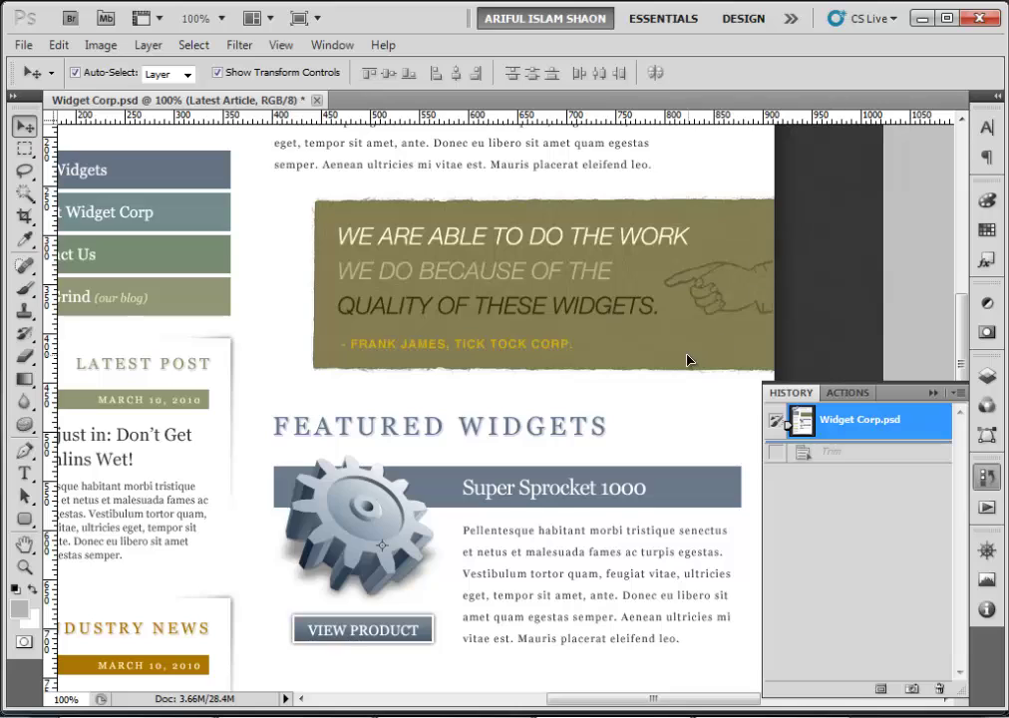
left_click(23, 217)
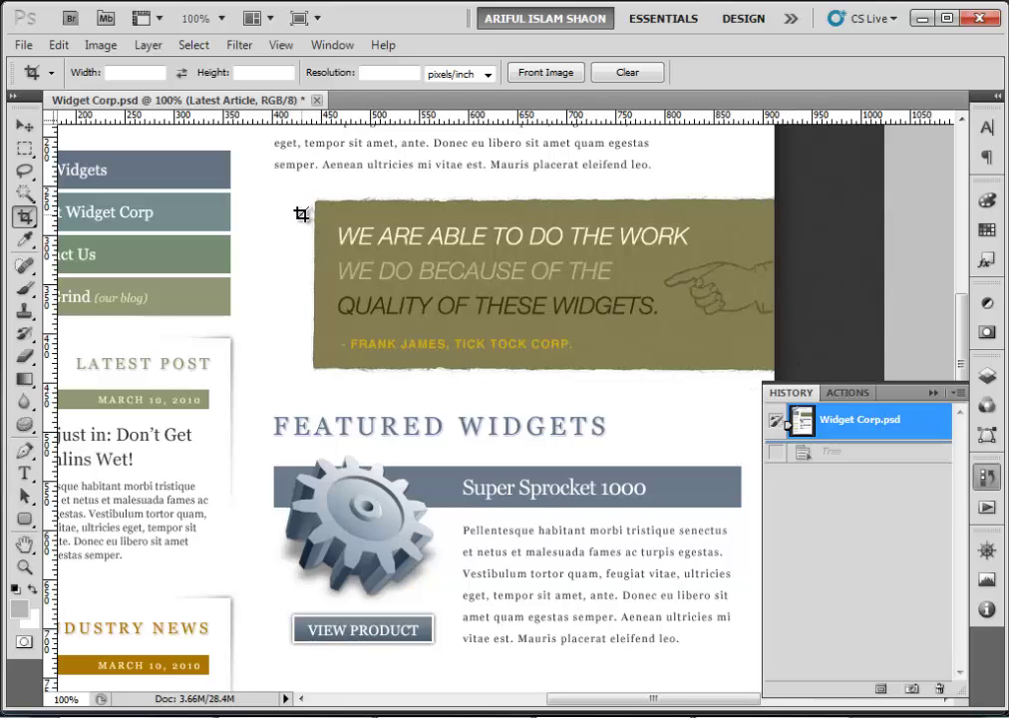
left_click_drag(306, 193, 781, 378)
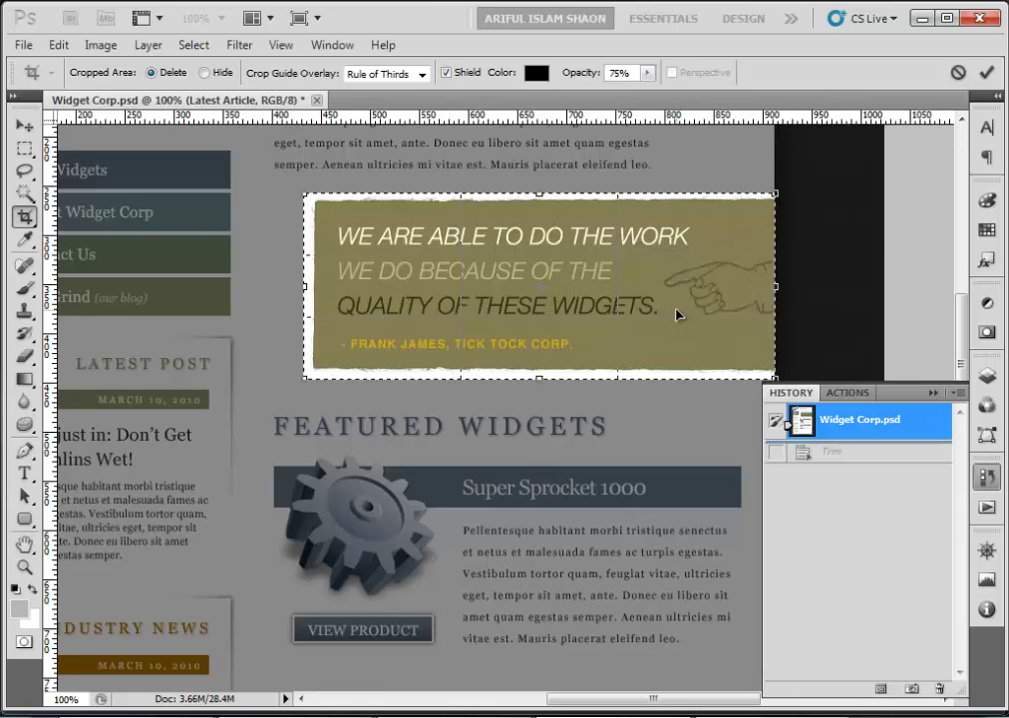
double_click(676, 315)
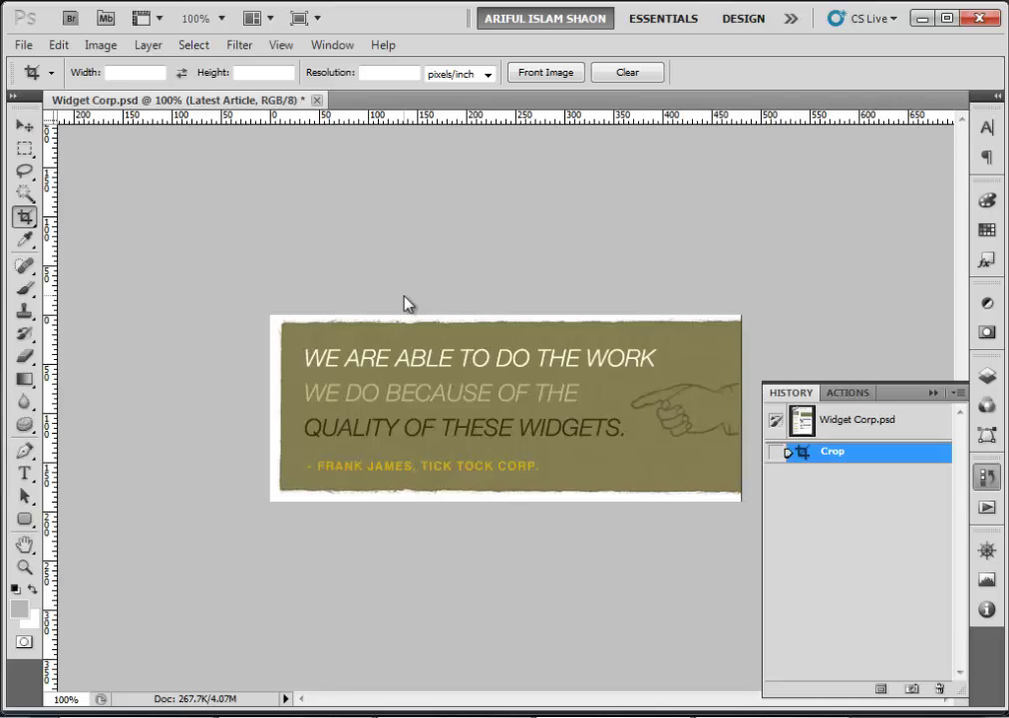
Export the cropped quote banner for the web as a PNG-24 with transparency, named quote, in the images folder.
key("ctrl+alt+shift+s")
left_click(666, 691)
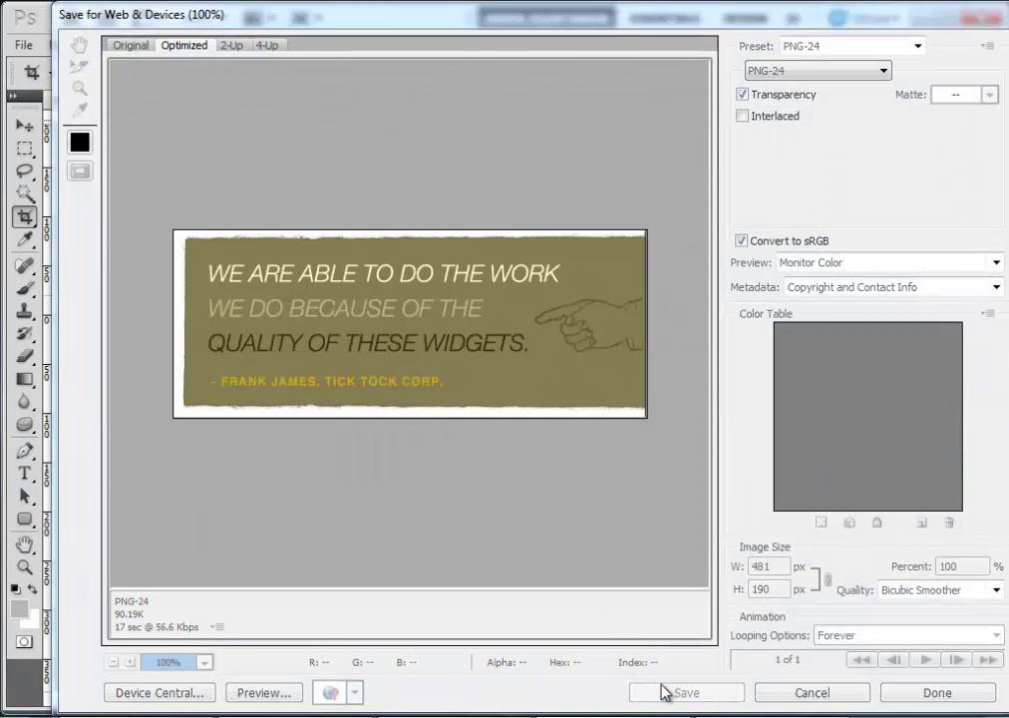
type("quote")
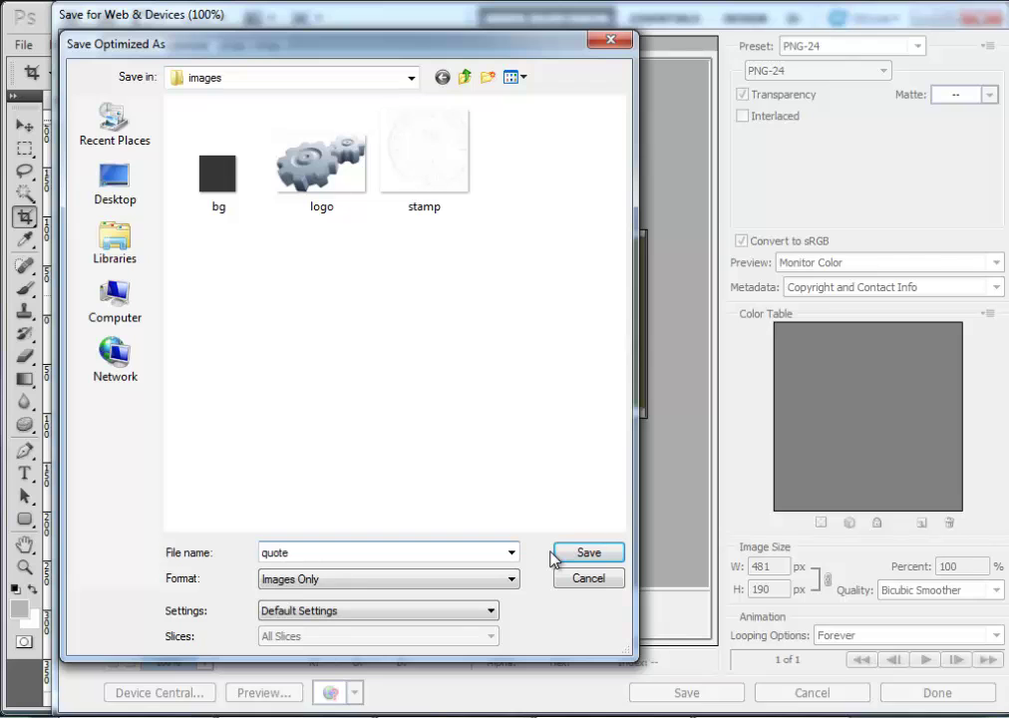
left_click(551, 551)
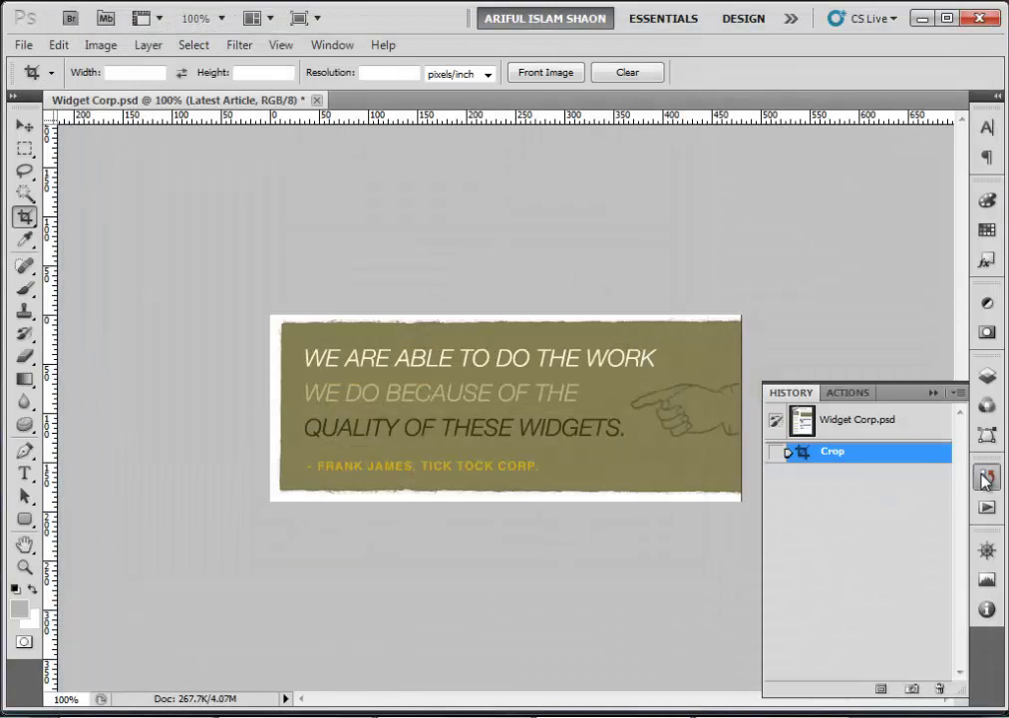
Revert to the Widget Corp.psd snapshot in the document history to bring back the uncropped design, and activate the Move tool.
left_click(890, 428)
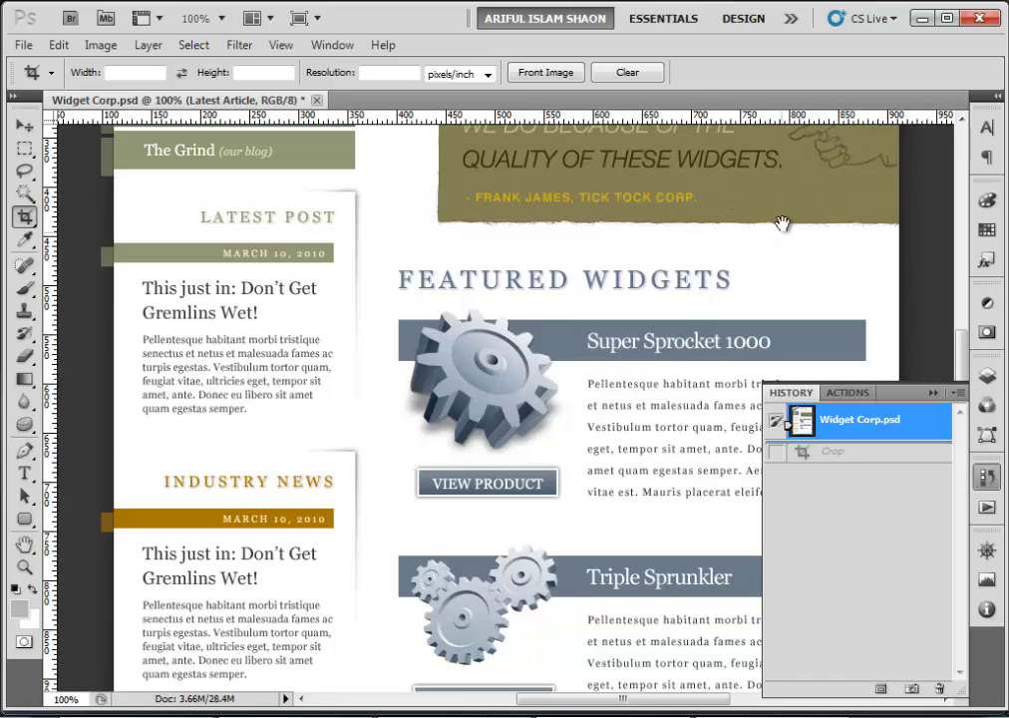
left_click_drag(783, 220, 546, 402)
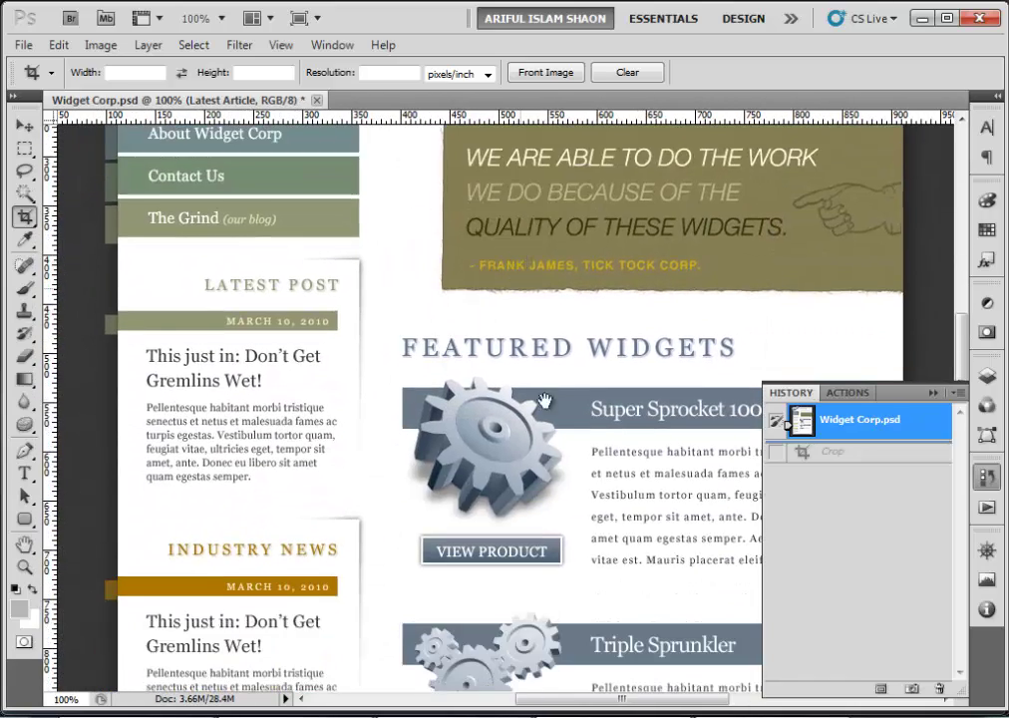
left_click_drag(547, 483, 550, 432)
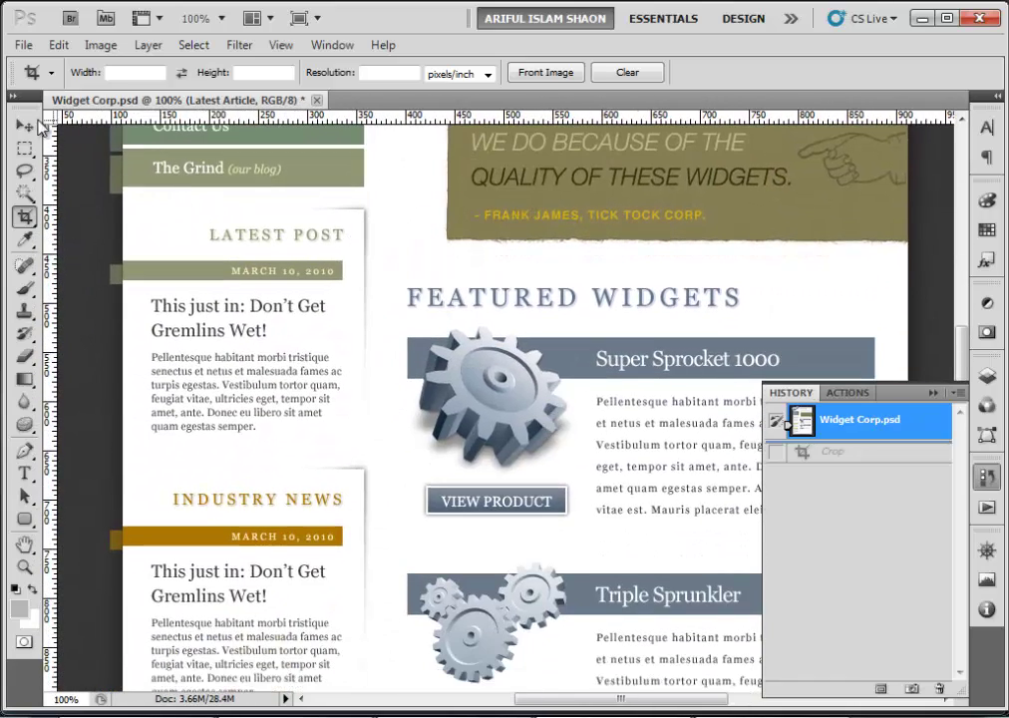
left_click(24, 126)
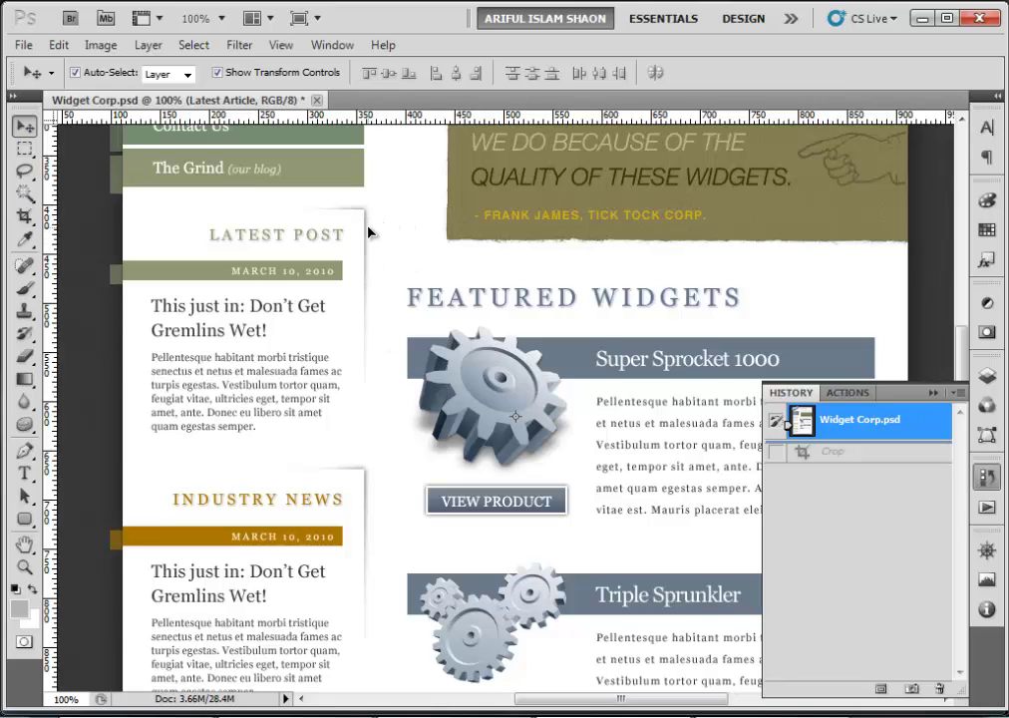
left_click(369, 233)
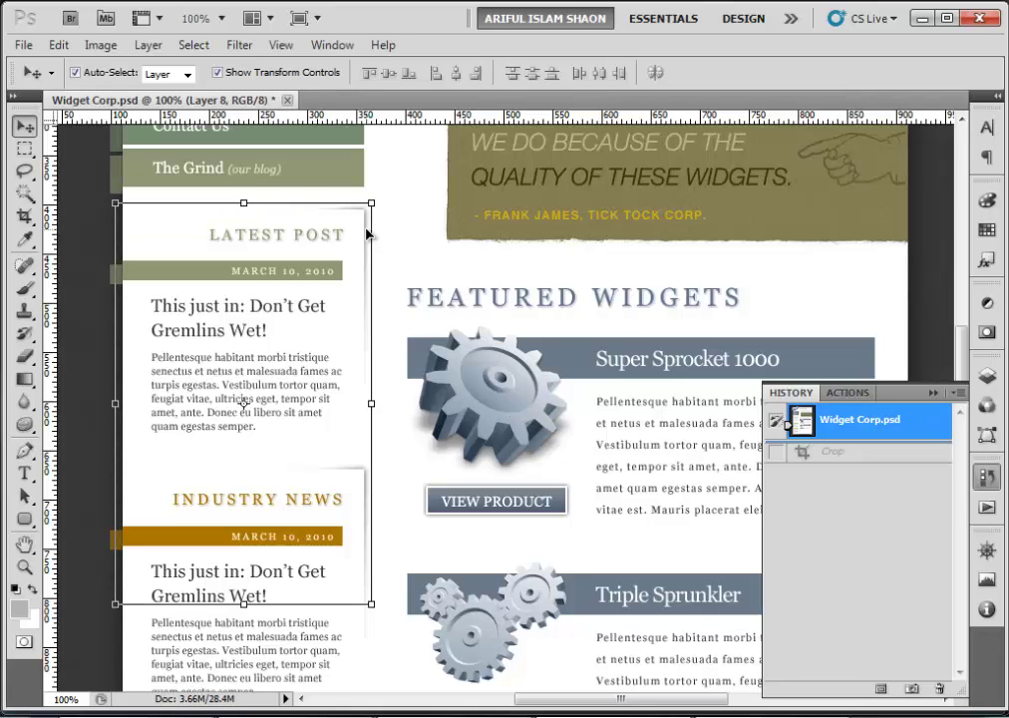
key("F7")
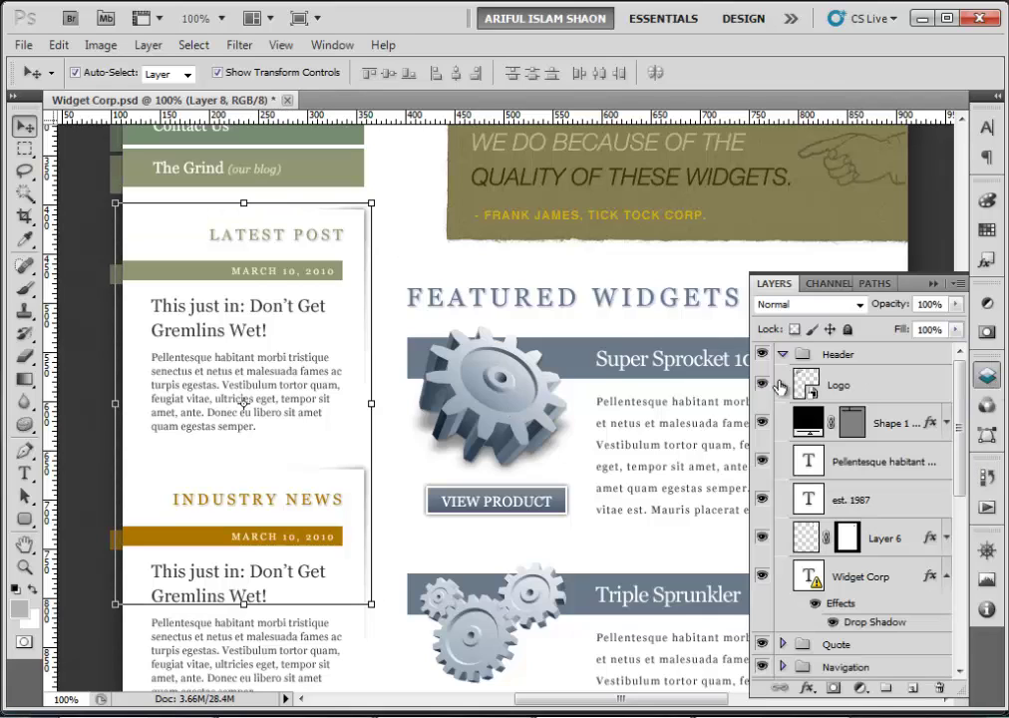
left_click(371, 247)
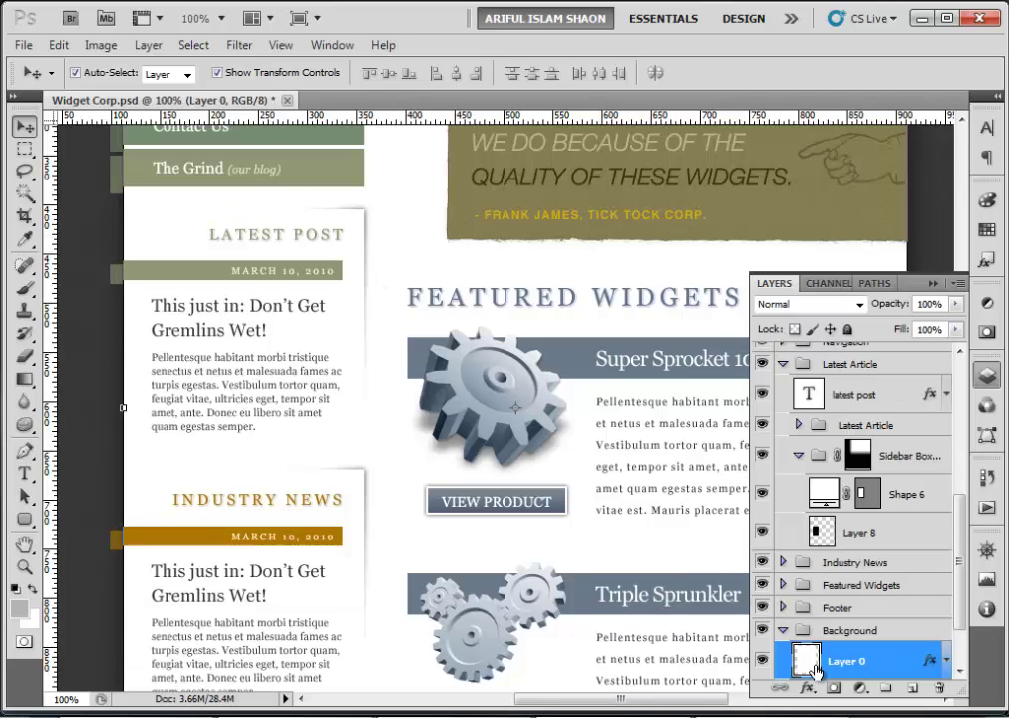
left_click(763, 663, "alt")
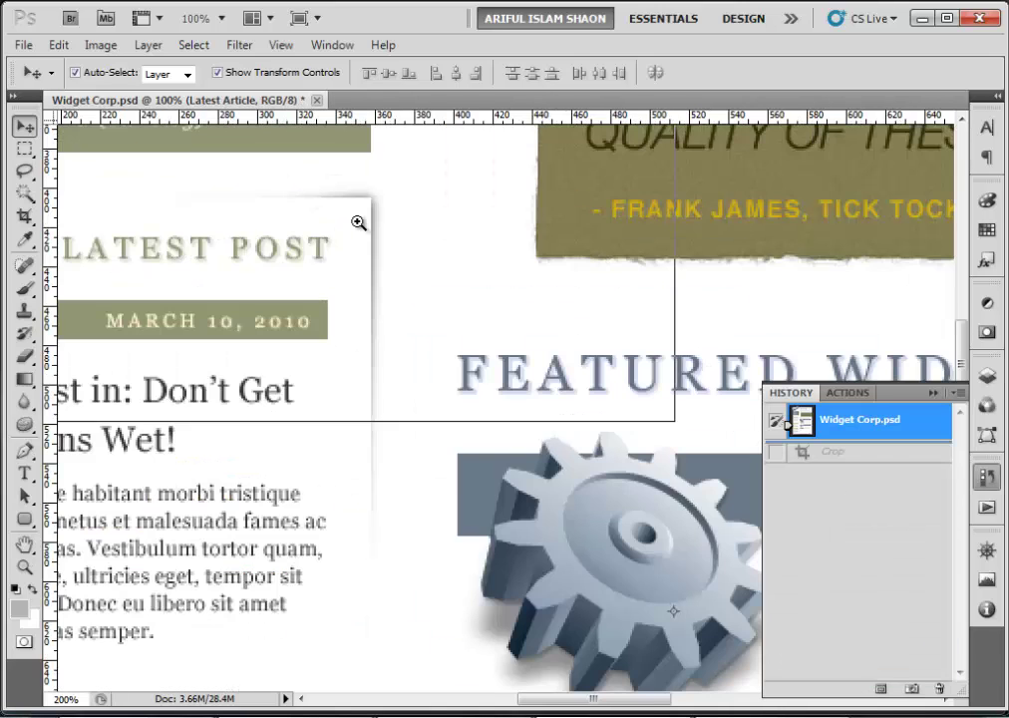
Isolate the Shape 6 layer of the Latest Article sidebar box by hiding every other layer.
left_click(358, 225)
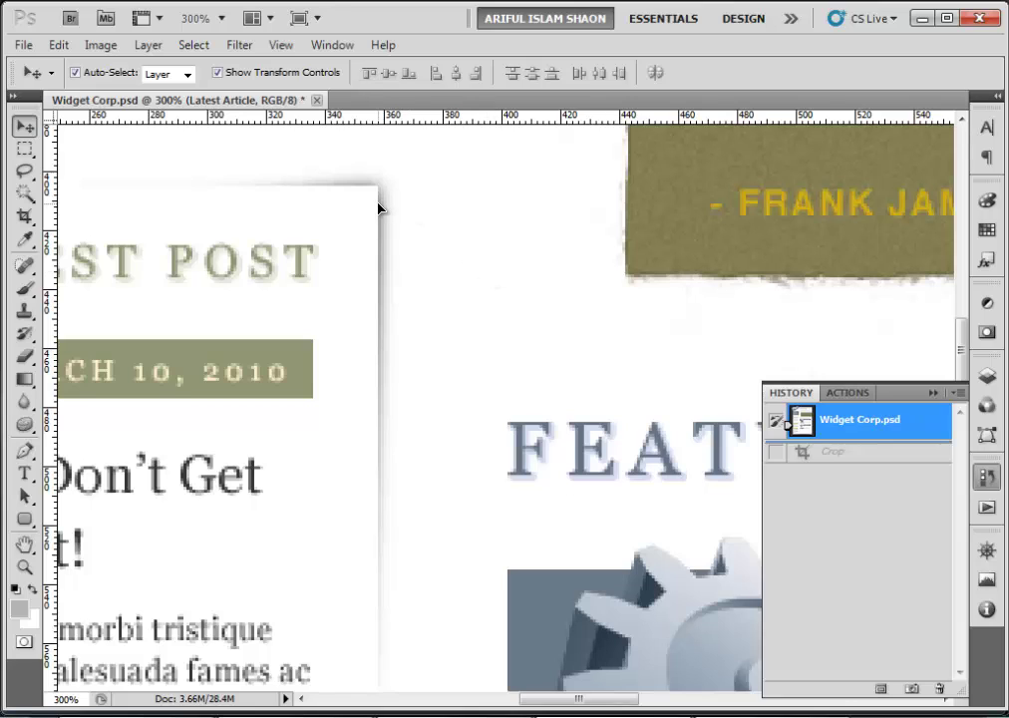
left_click(379, 207)
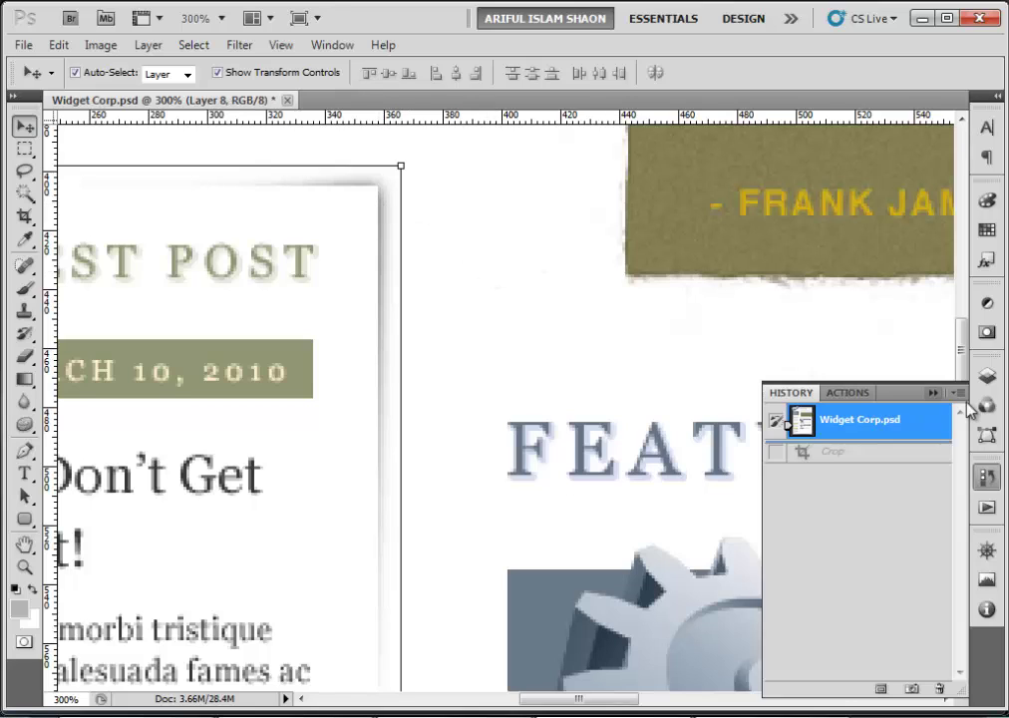
left_click(987, 376)
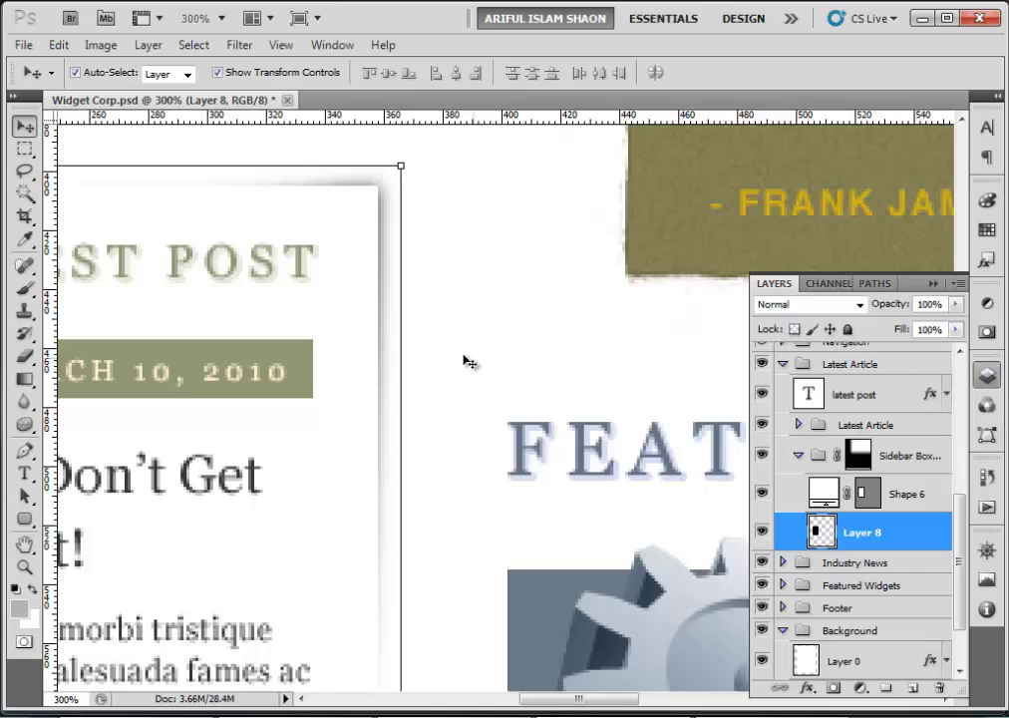
left_click(377, 202)
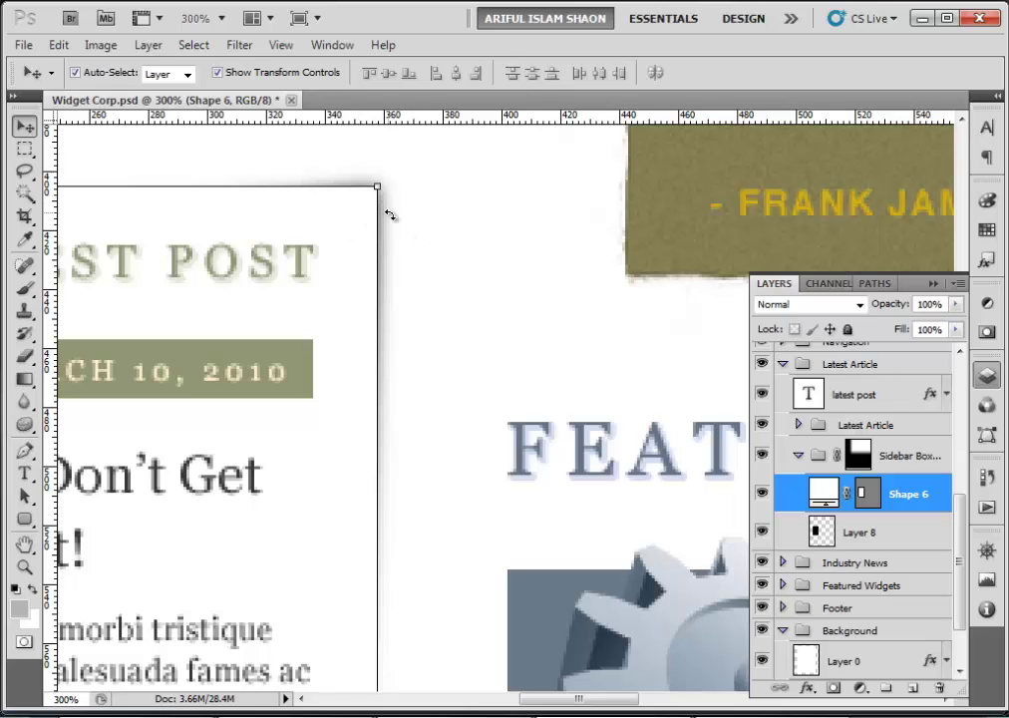
left_click(761, 494, "alt")
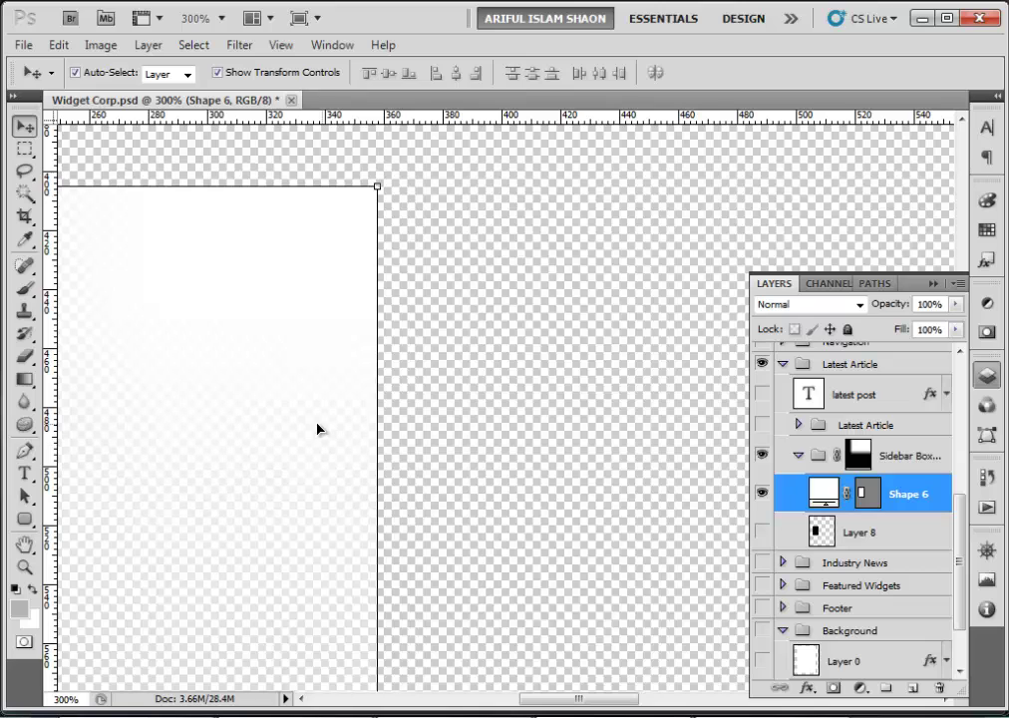
Trim the document on all sides based on transparent pixels so the canvas fits the visible part of Shape 6.
left_click_drag(219, 375, 457, 362)
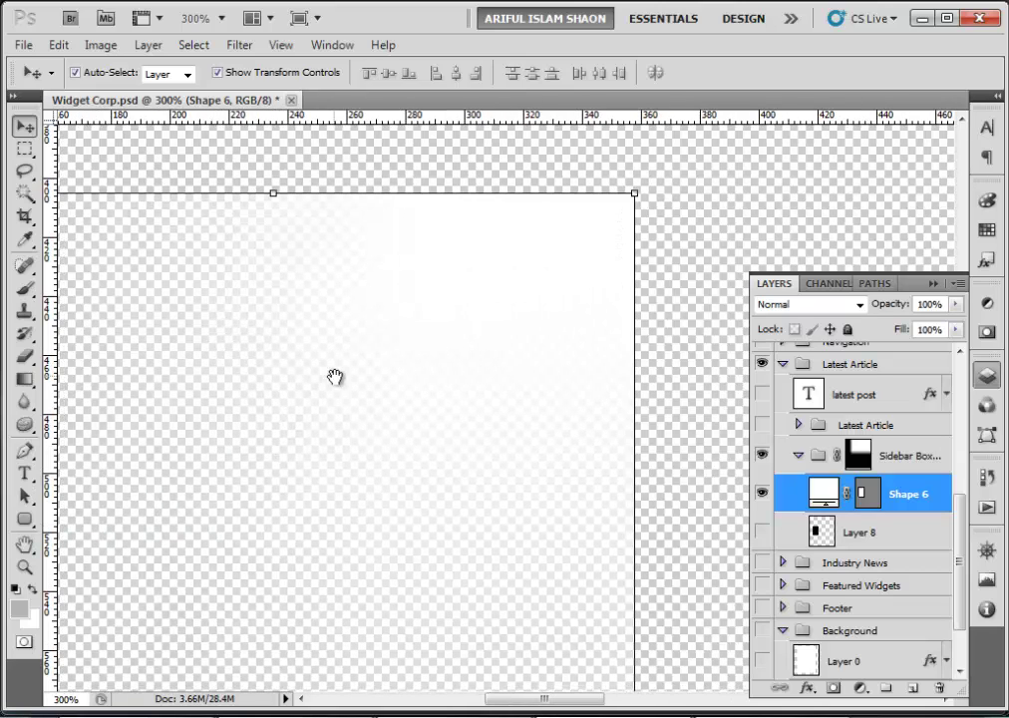
left_click(100, 45)
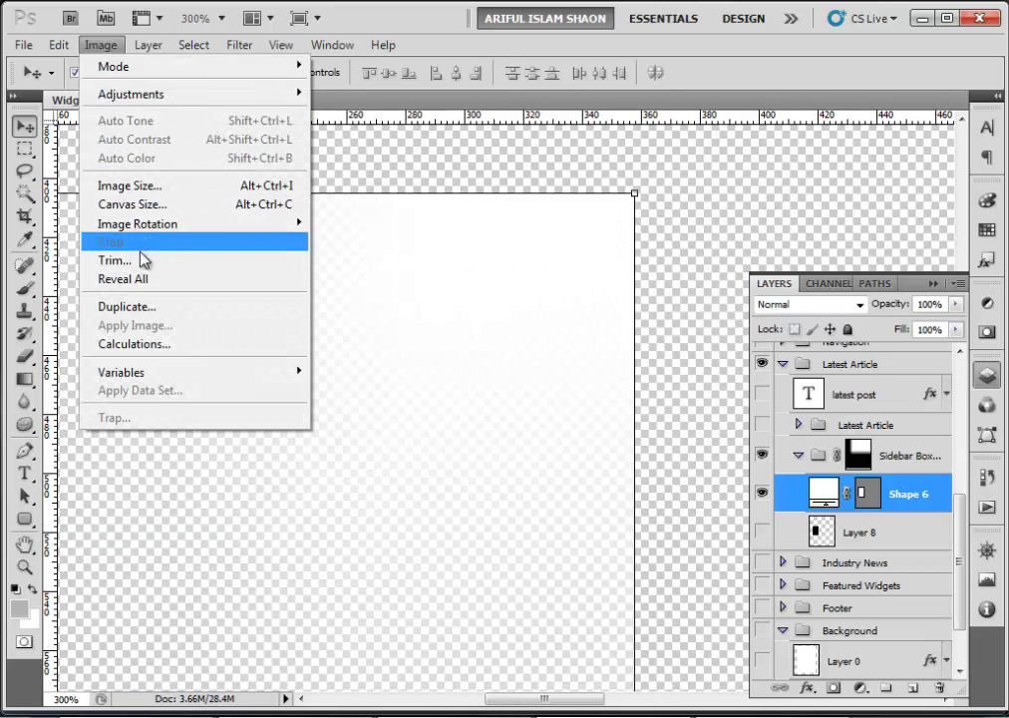
left_click(114, 260)
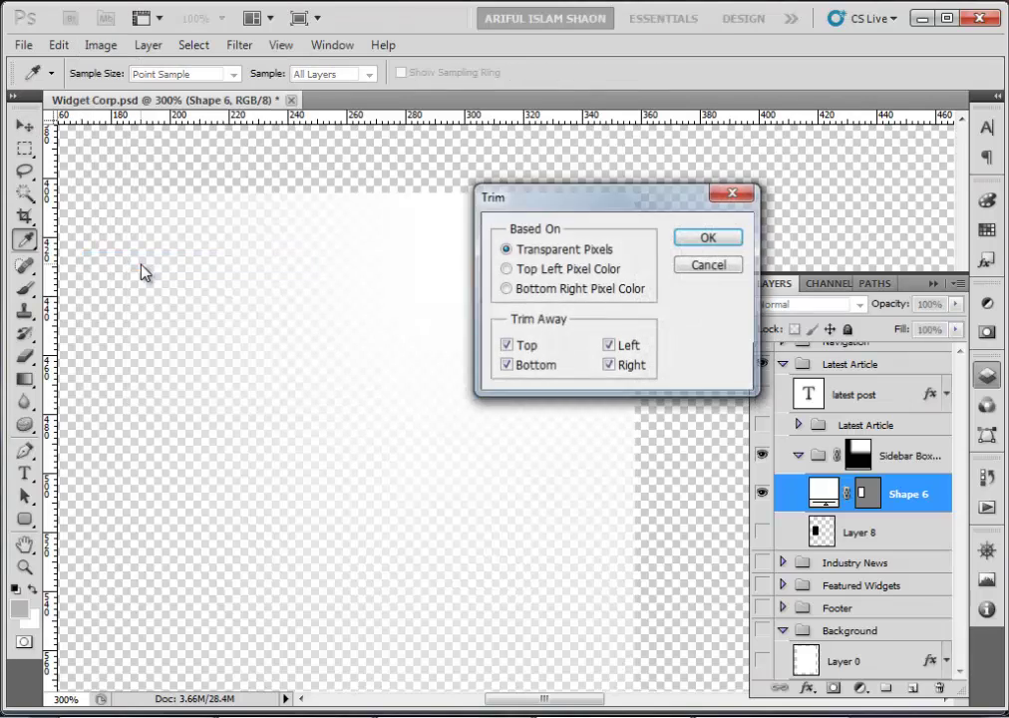
left_click(706, 239)
key("v")
left_click_drag(123, 198, 447, 484)
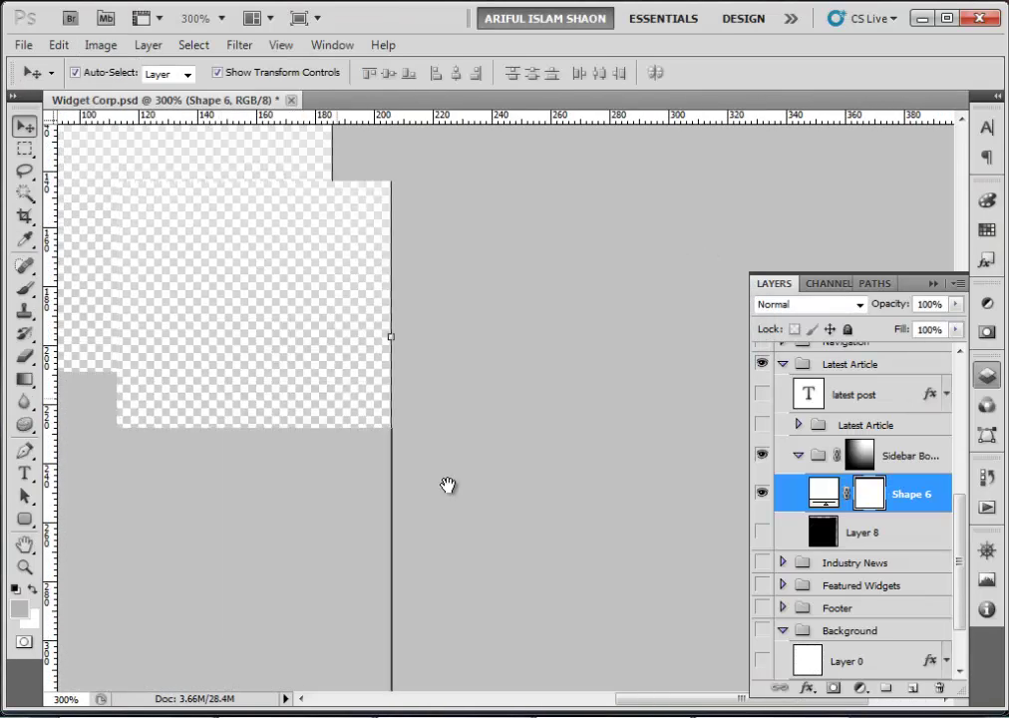
scroll(724, 401, "up", 5)
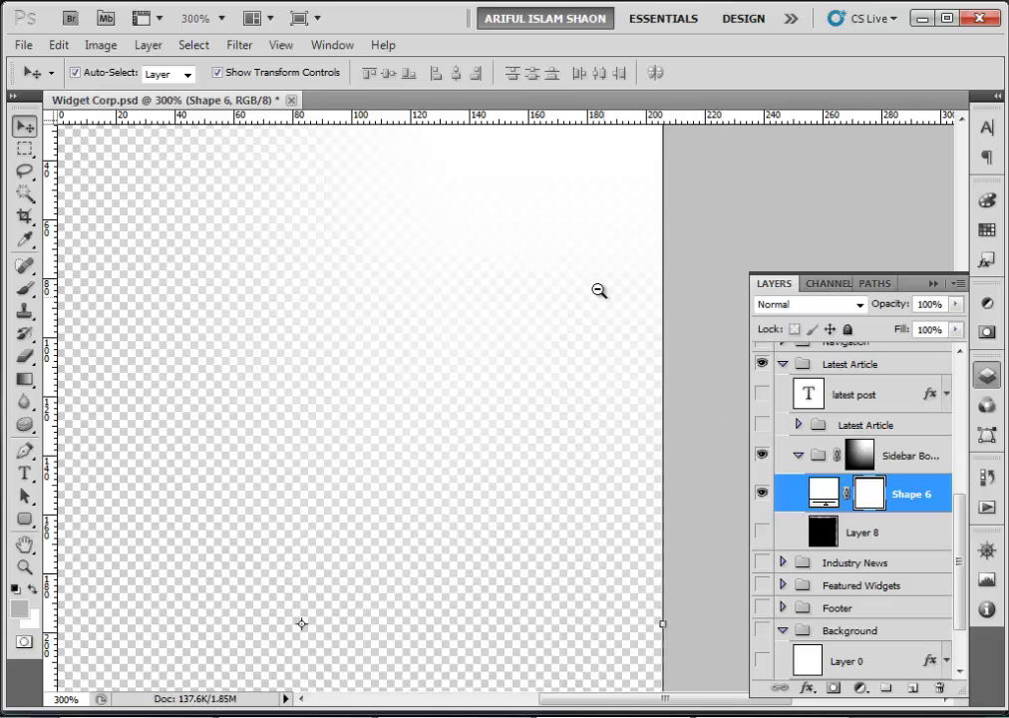
scroll(599, 290, "down", 3)
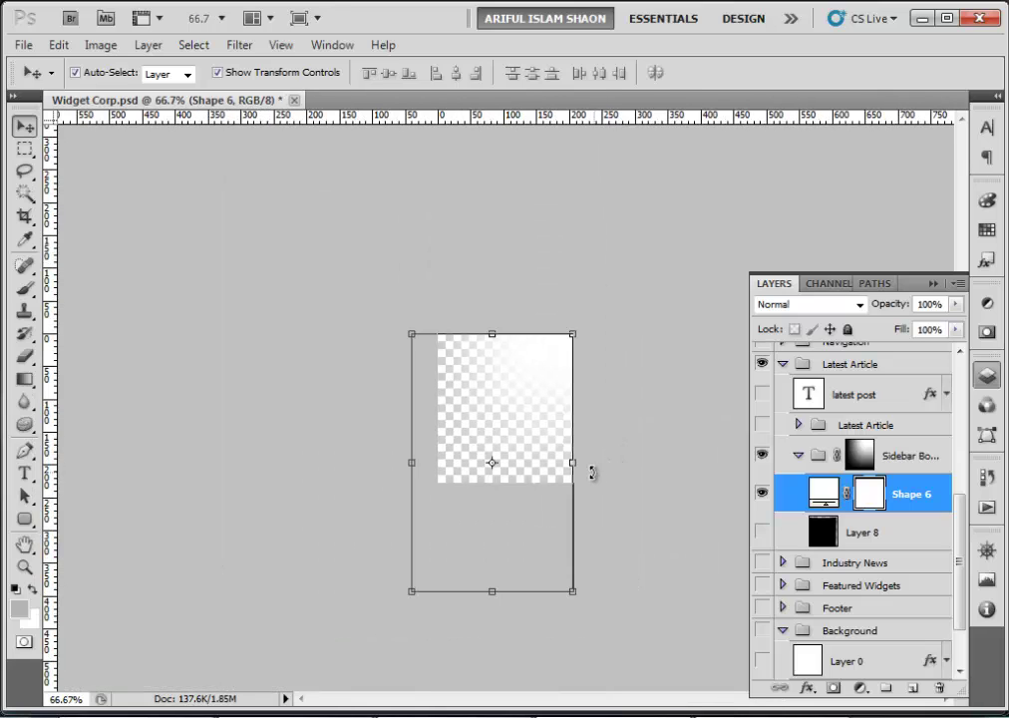
scroll(518, 399, "up", 1)
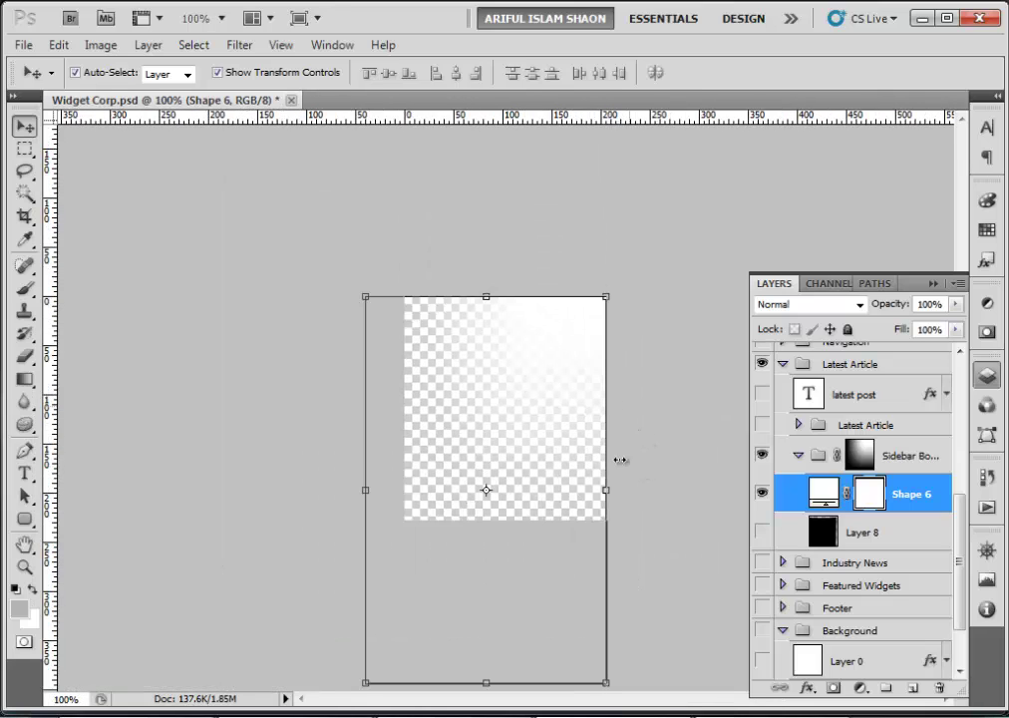
Deselect the Shape 6 layer and crop the document to the full canvas bounds, 206 by 228 px.
left_click(582, 511)
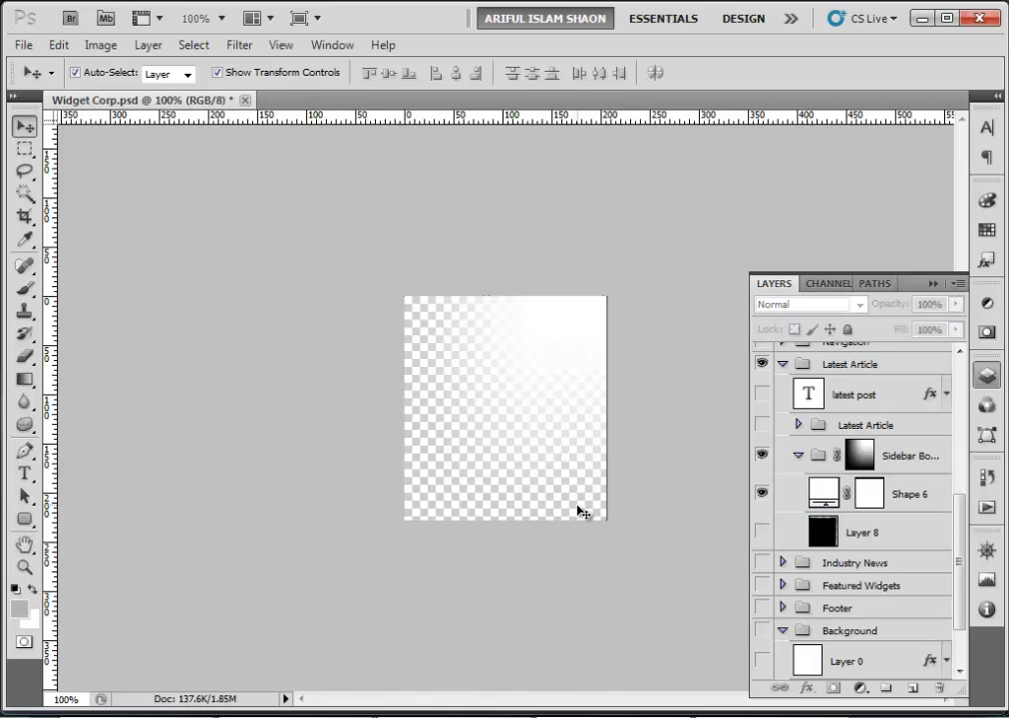
left_click(24, 215)
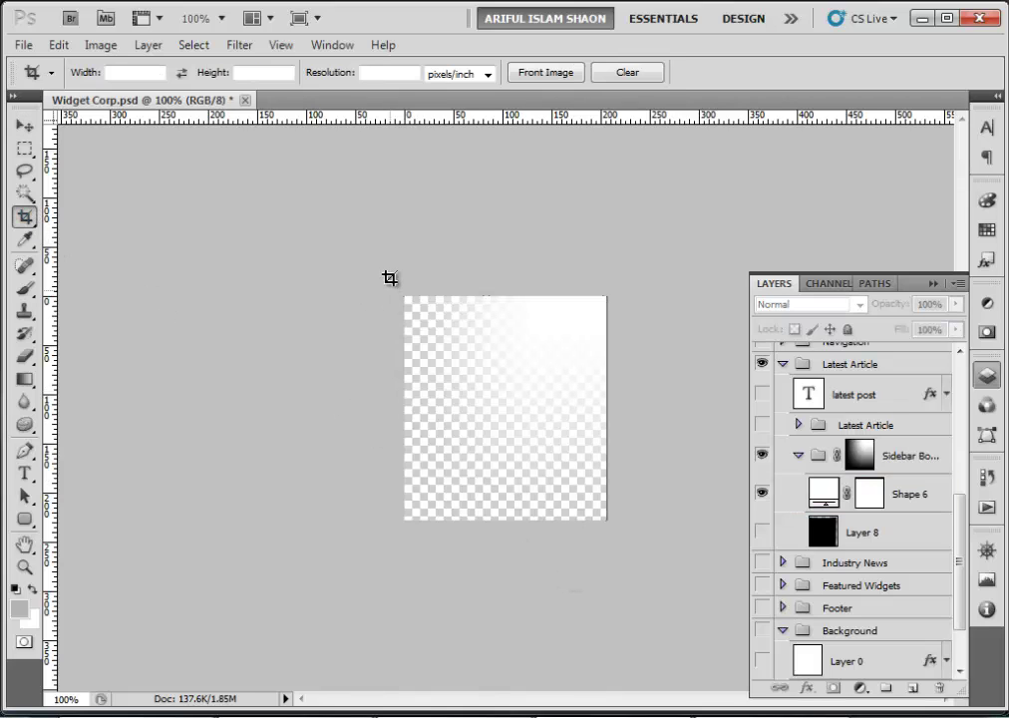
left_click_drag(392, 279, 612, 533)
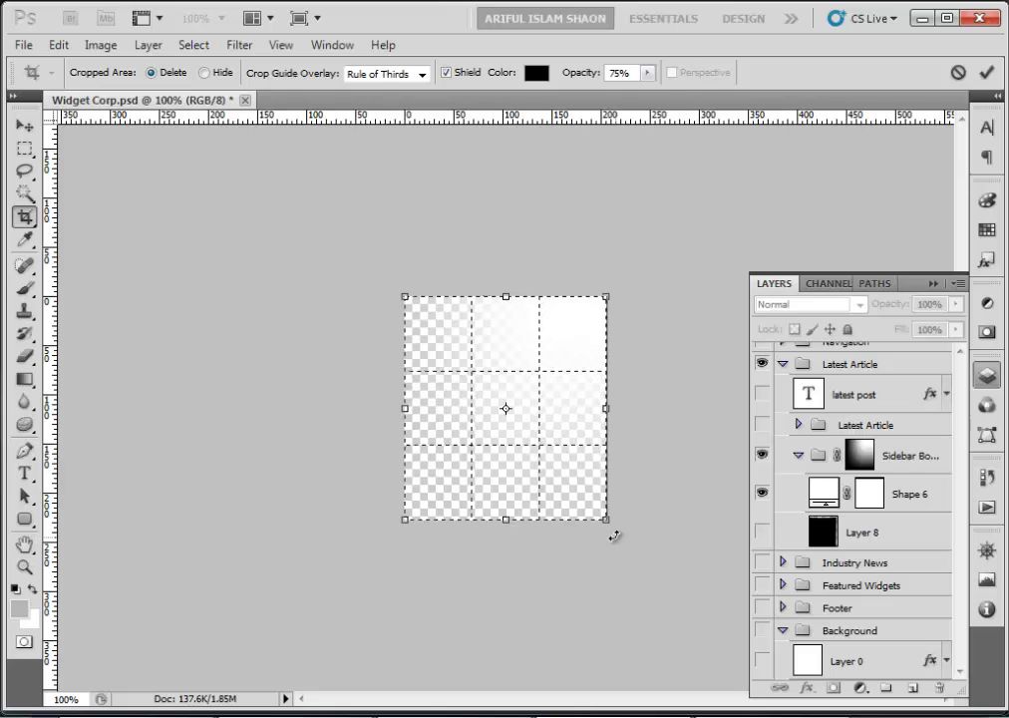
key("Escape")
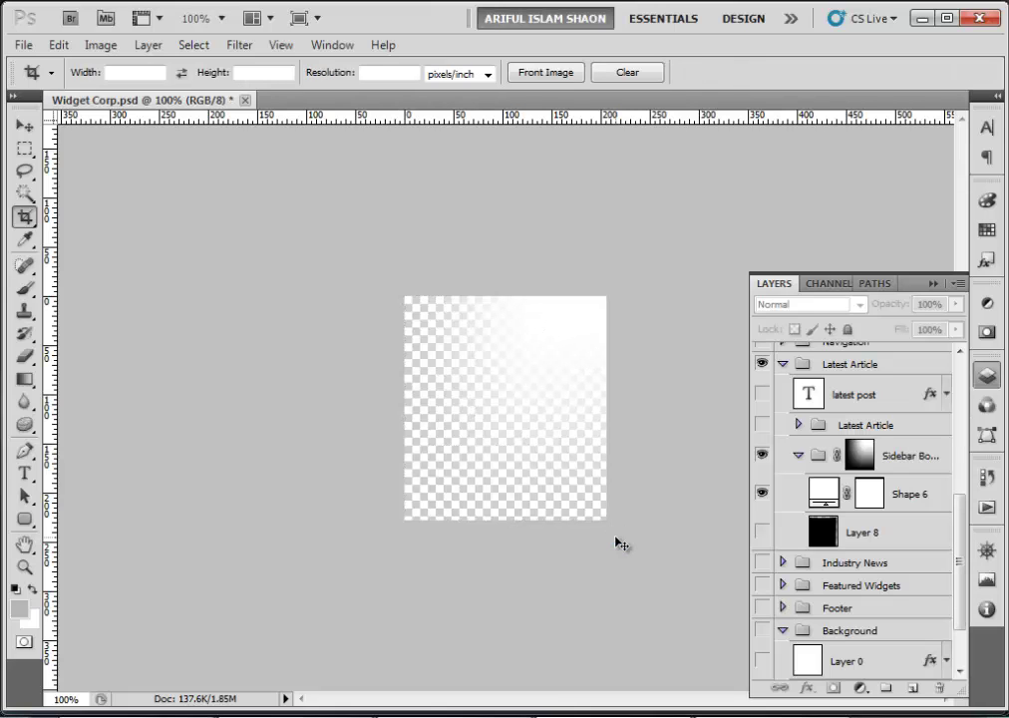
Export the sidebar box image for the web as a PNG-24 with transparency, named widget-shadow, in the images folder.
key("ctrl+alt+shift+s")
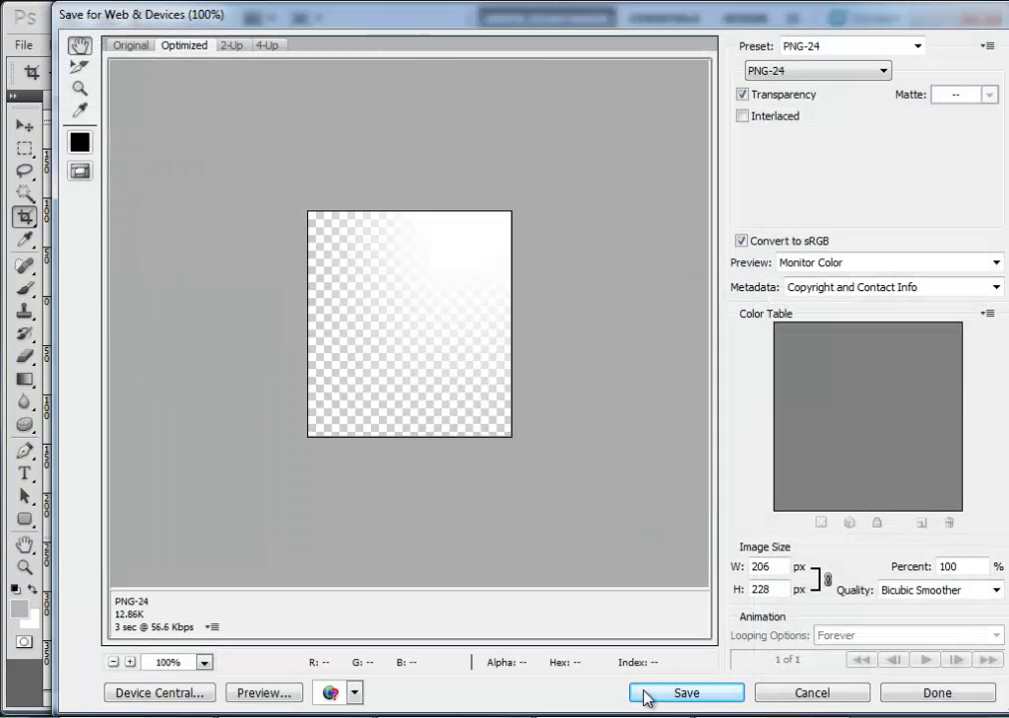
left_click(668, 694)
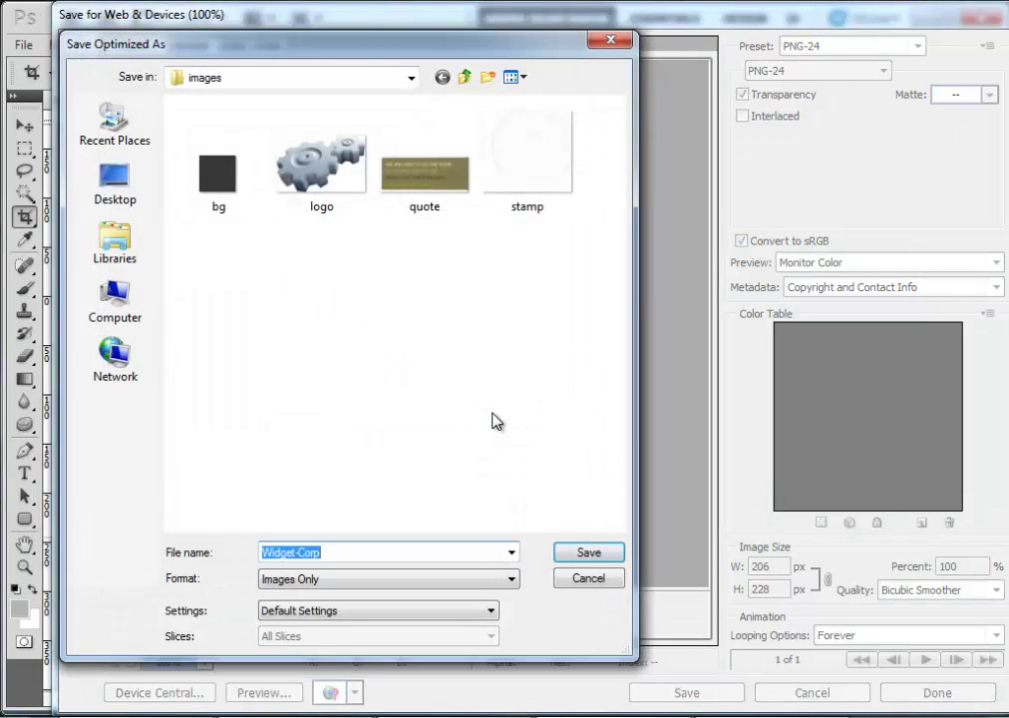
type("wid")
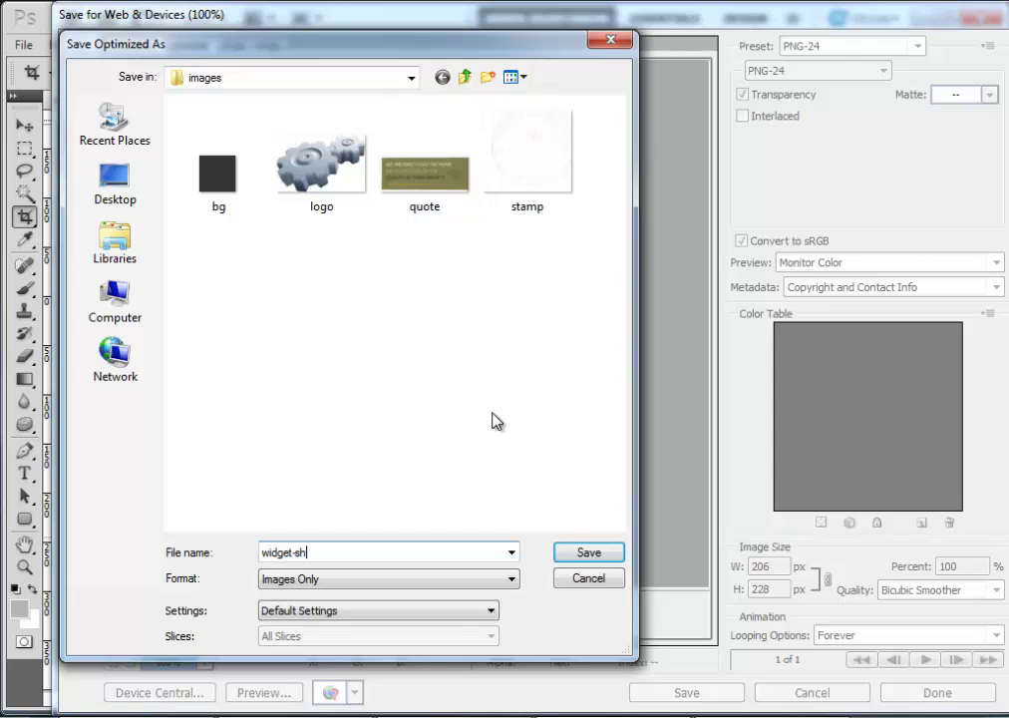
key("Return")
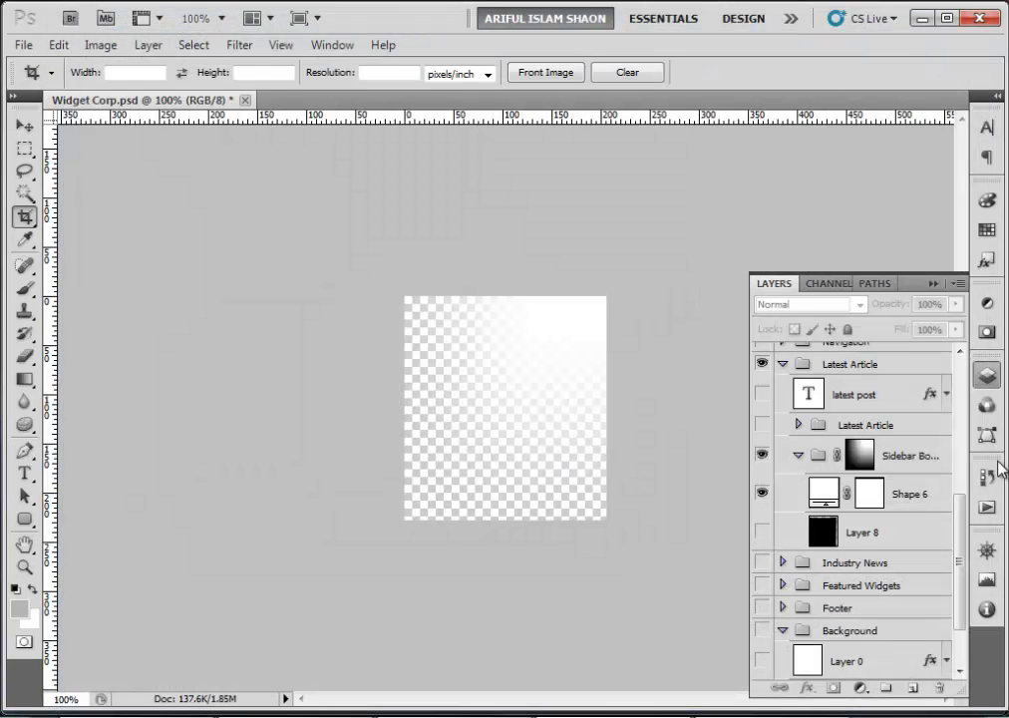
Restore the full design from the Widget Corp.psd history snapshot and look over the page for remaining graphics to export.
left_click(986, 475)
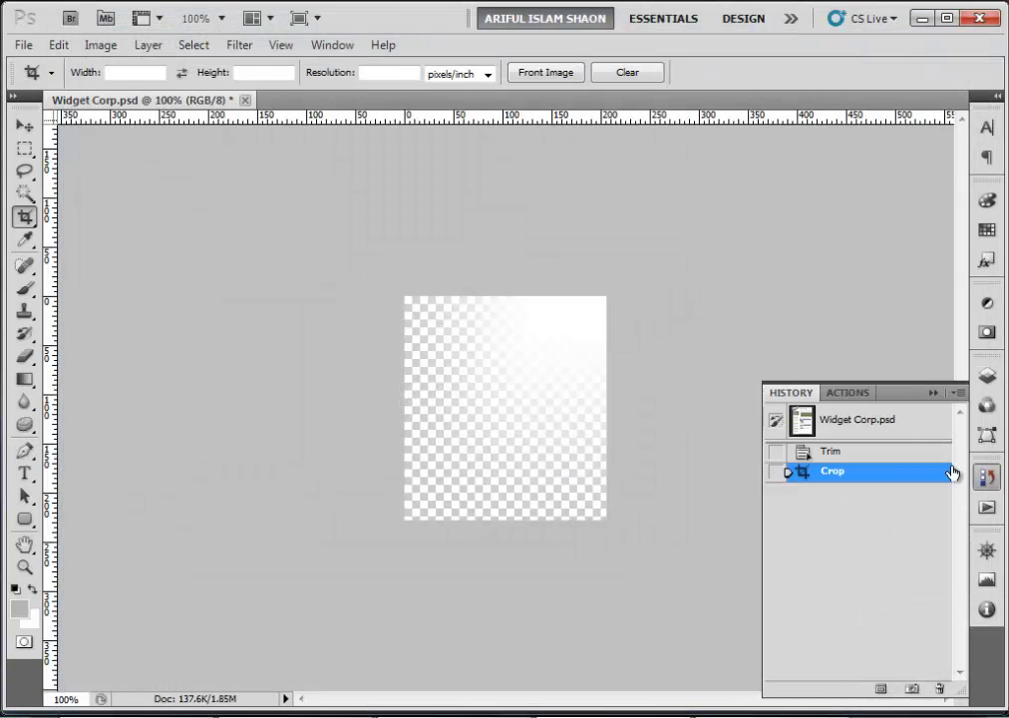
left_click(859, 426)
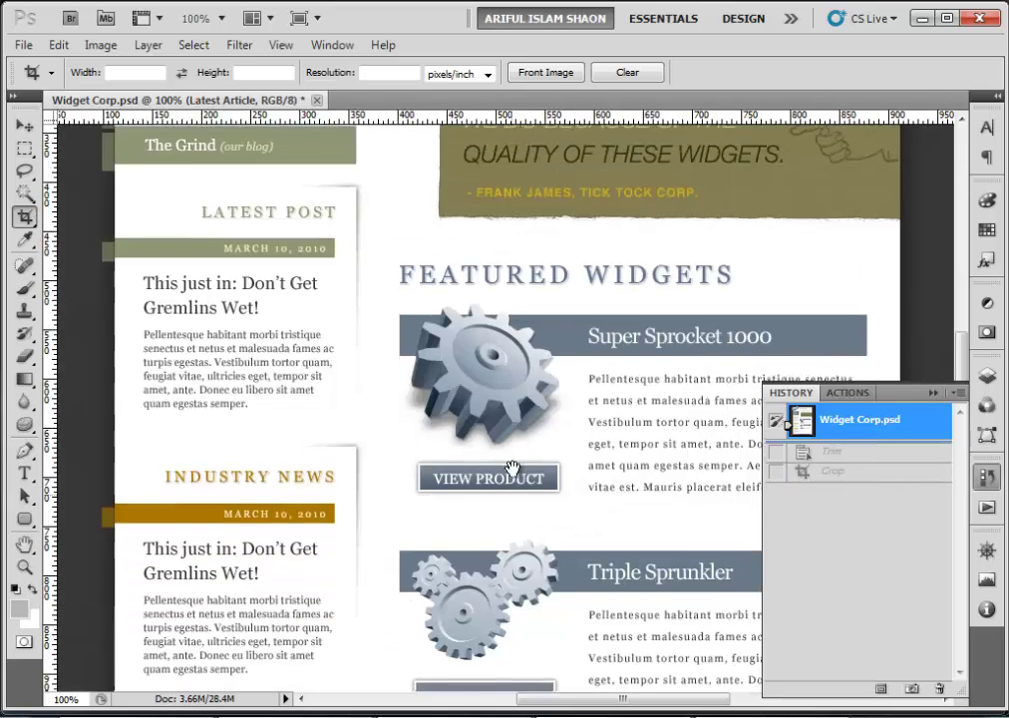
left_click_drag(509, 469, 427, 174)
left_click_drag(498, 183, 519, 505)
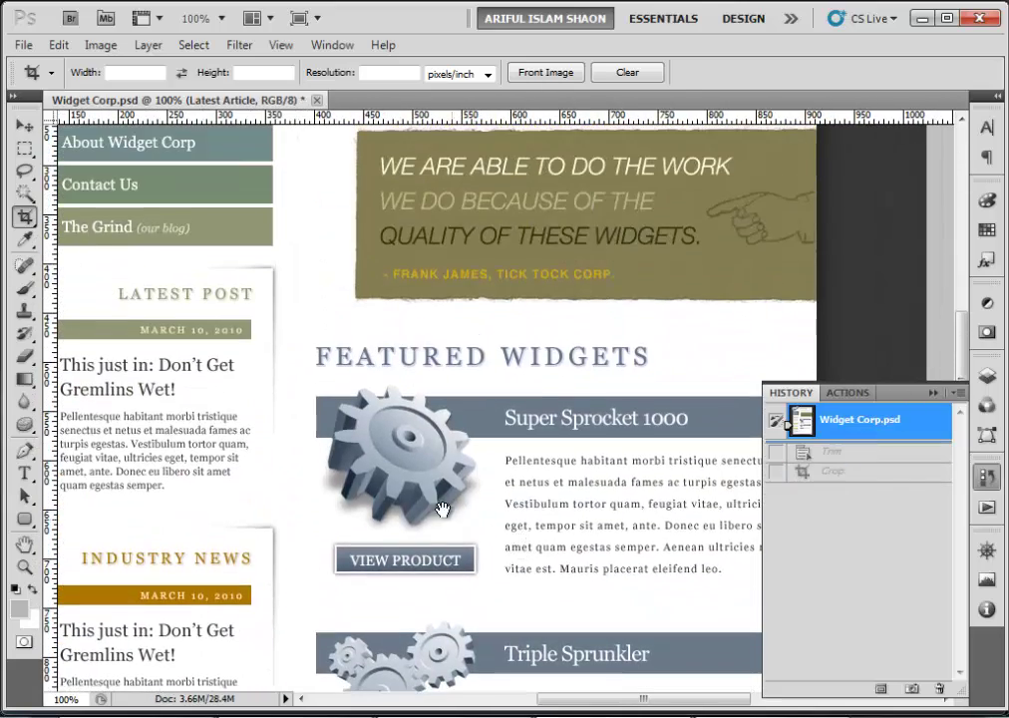
left_click_drag(442, 509, 406, 418)
left_click_drag(530, 581, 600, 490)
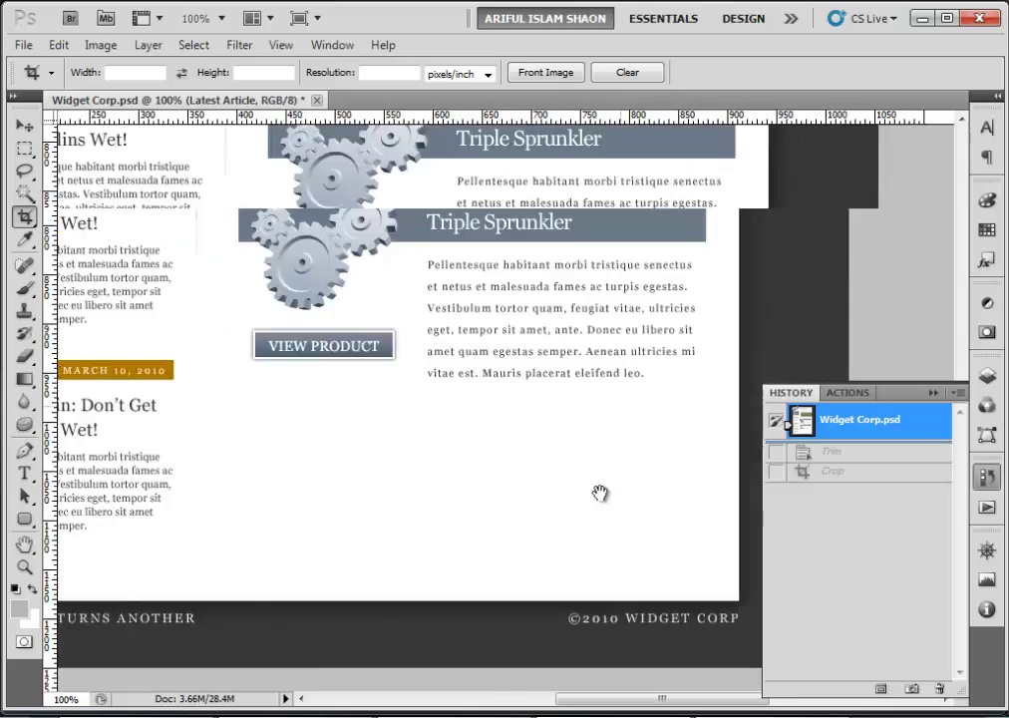
left_click_drag(553, 314, 536, 490)
left_click_drag(465, 130, 525, 504)
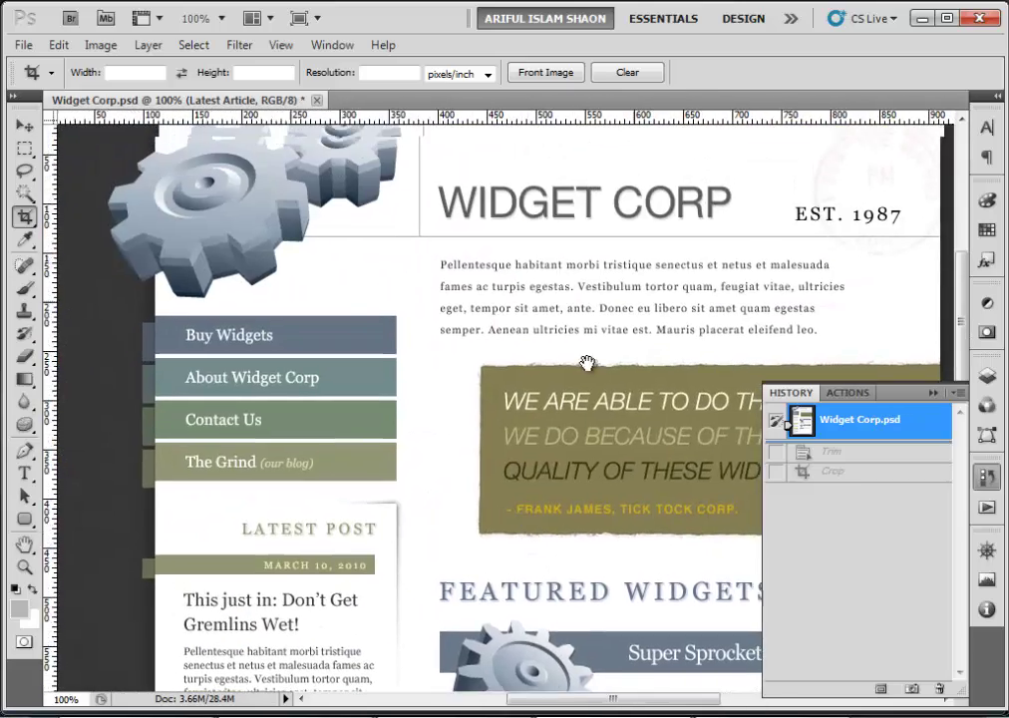
left_click_drag(585, 360, 526, 160)
left_click_drag(542, 408, 544, 310)
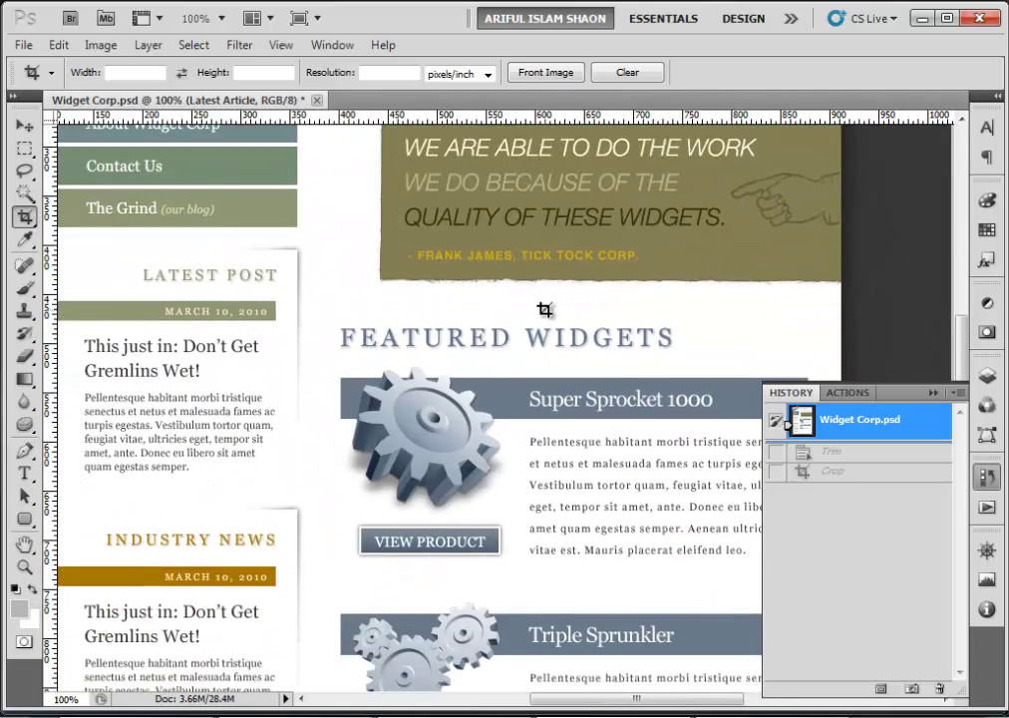
Isolate the Super Sprocket IMAGE layer by hiding all other layers, and trim the transparent pixels around it on all sides.
left_click(24, 125)
left_click(433, 459)
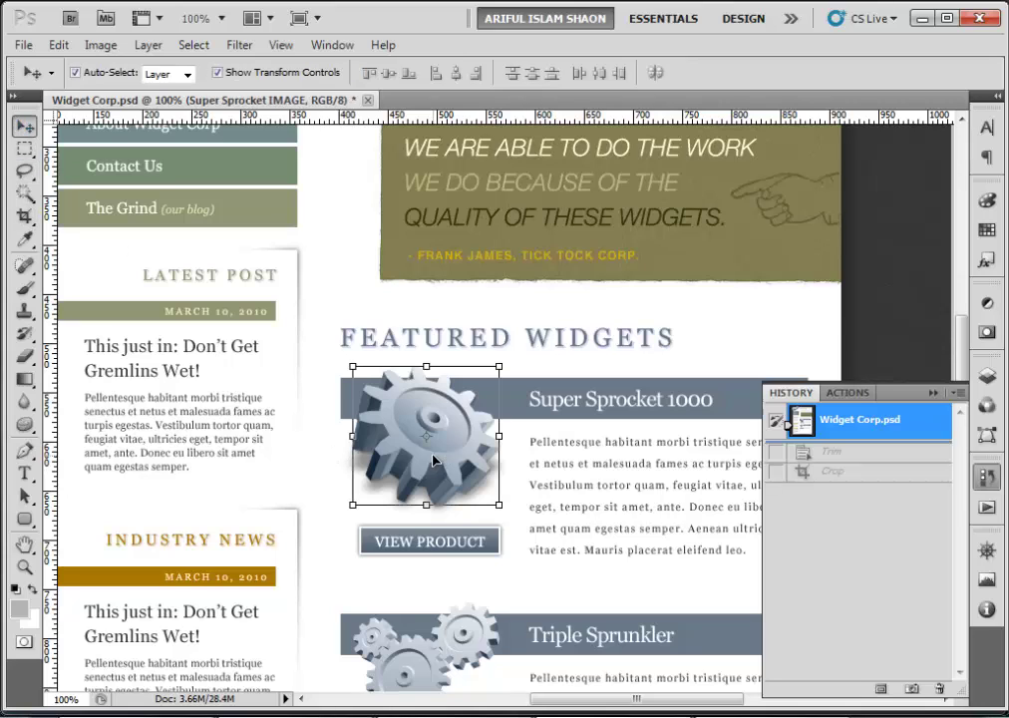
left_click(985, 381)
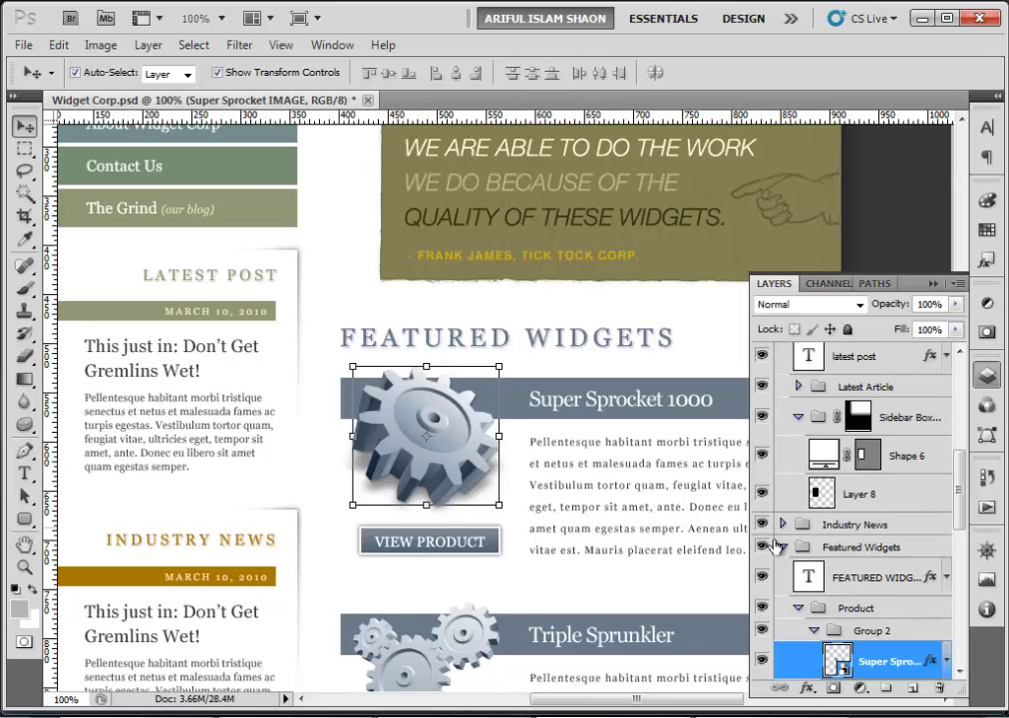
left_click(760, 661, "alt")
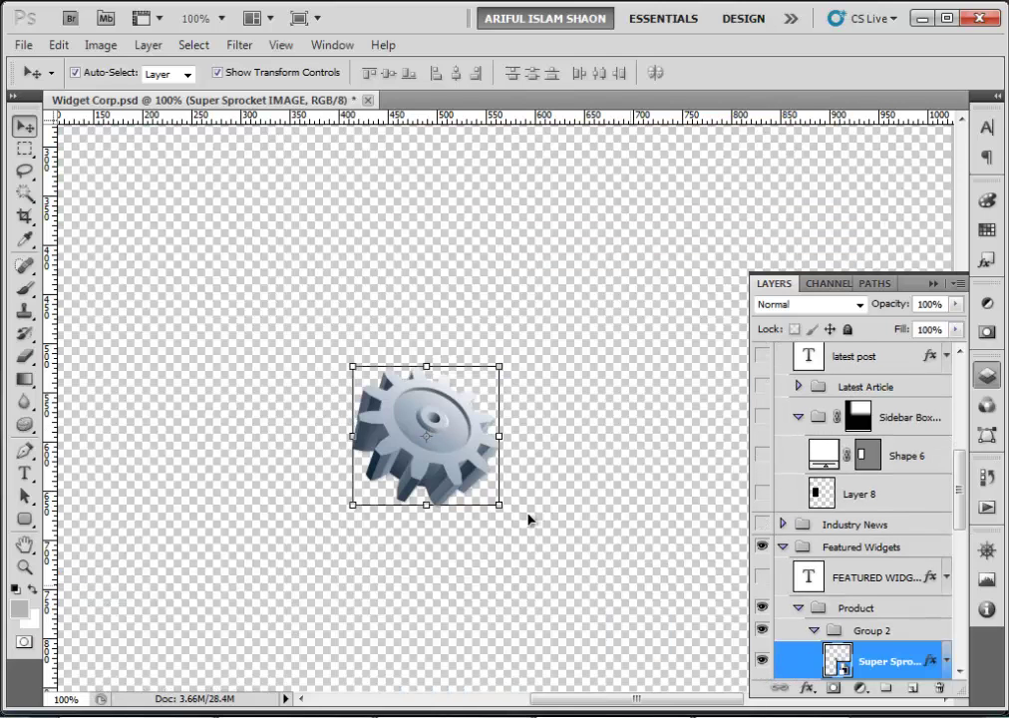
left_click(100, 45)
left_click(150, 259)
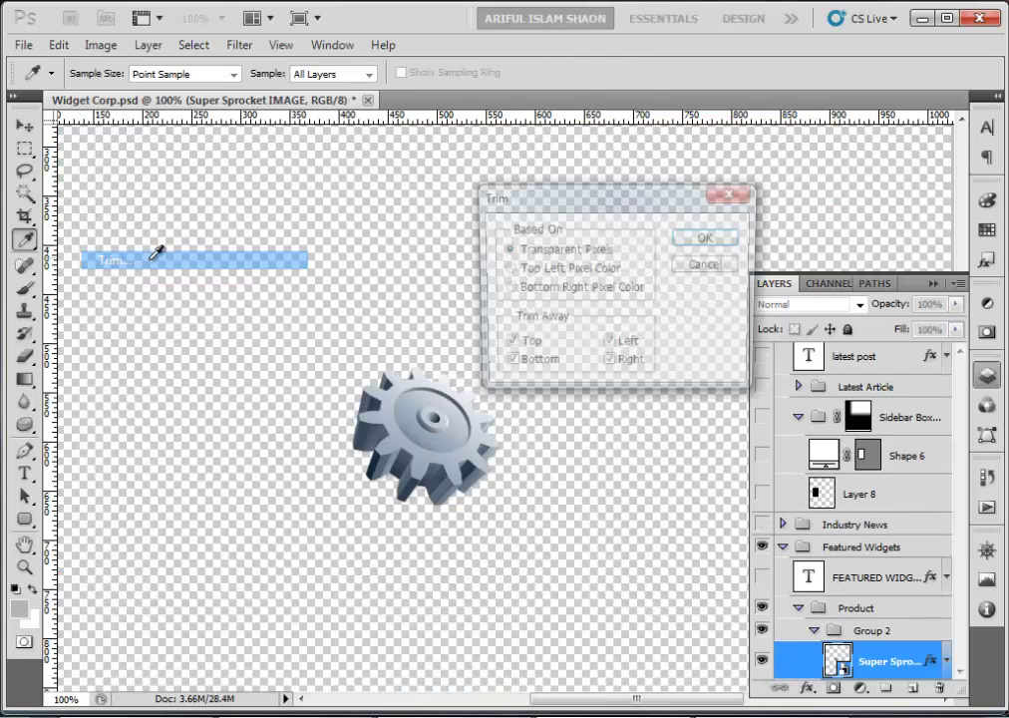
left_click(708, 240)
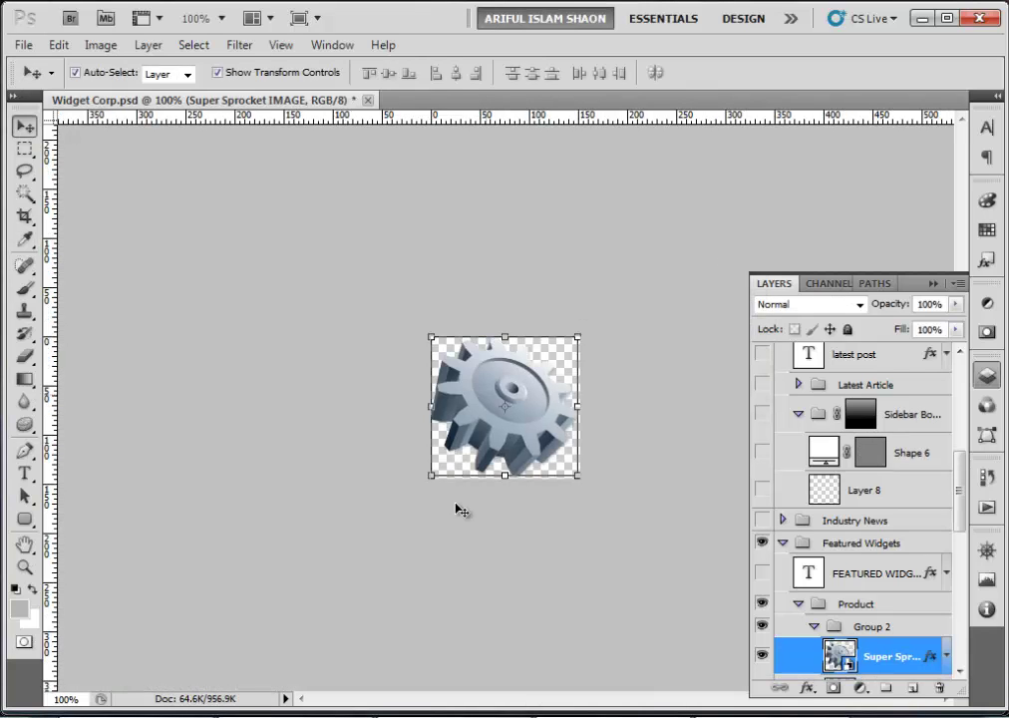
key("ctrl+alt+shift+s")
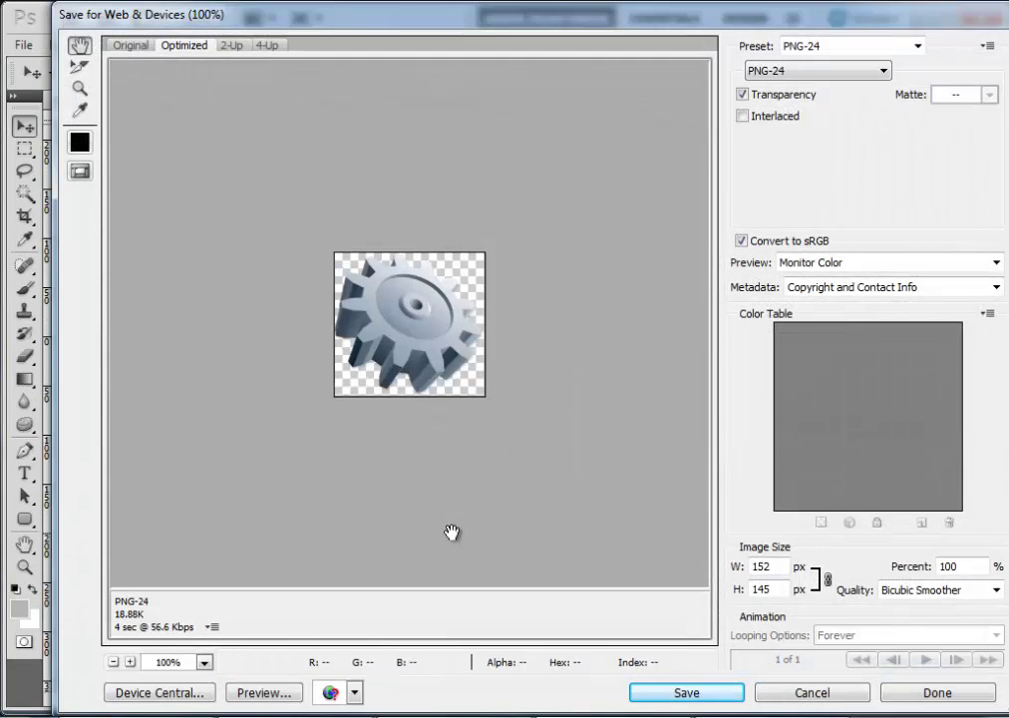
left_click(794, 692)
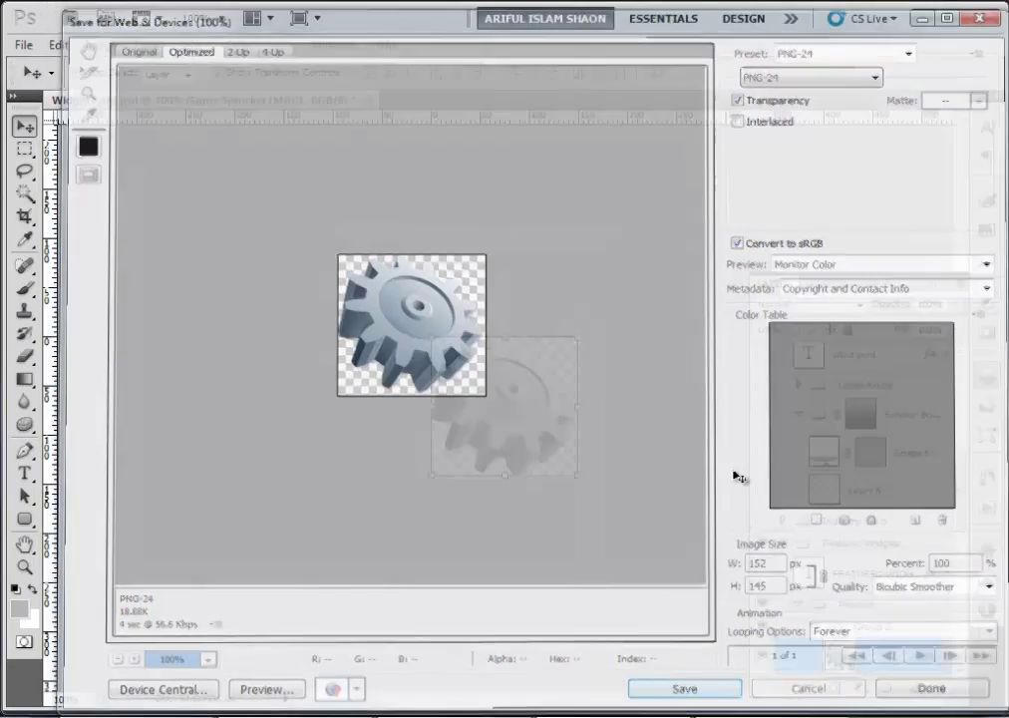
left_click(984, 479)
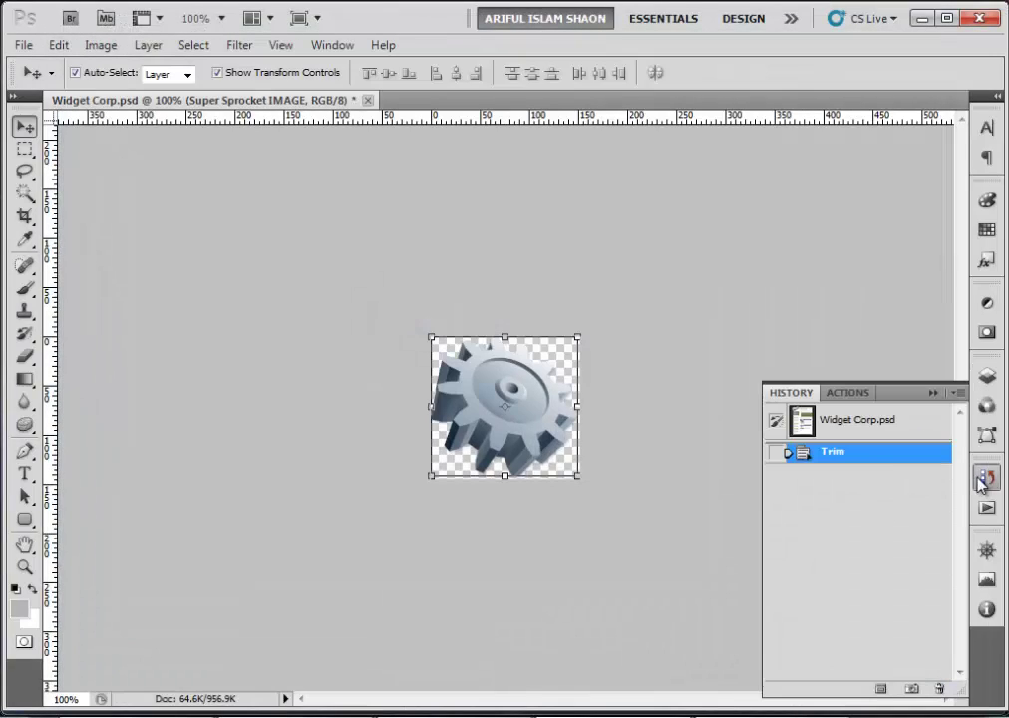
left_click(838, 423)
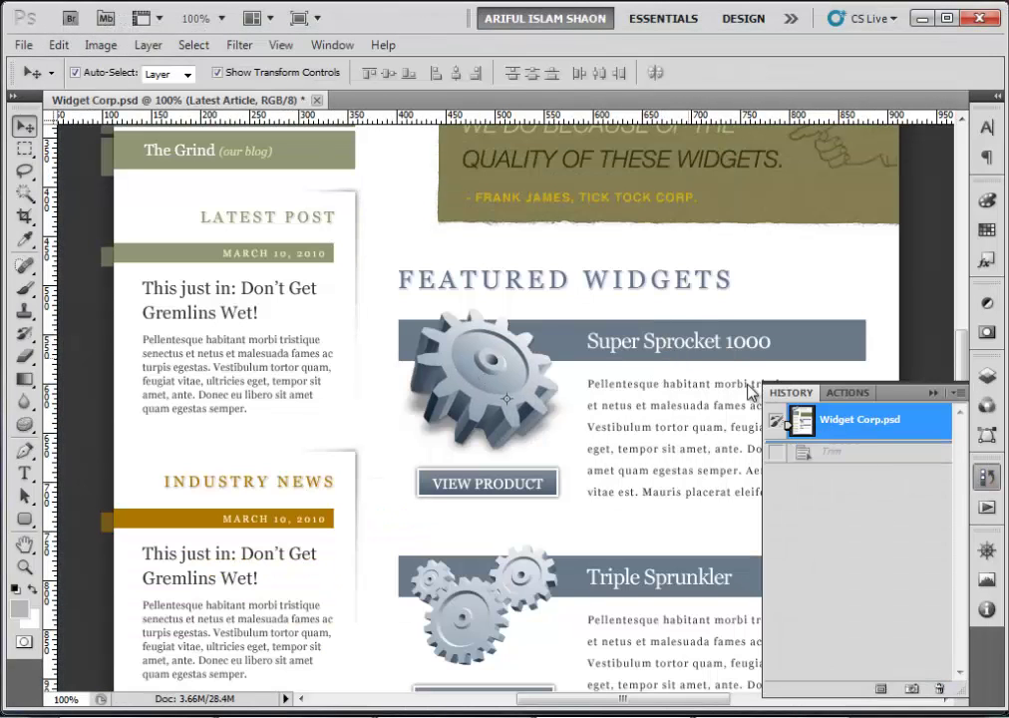
left_click(989, 379)
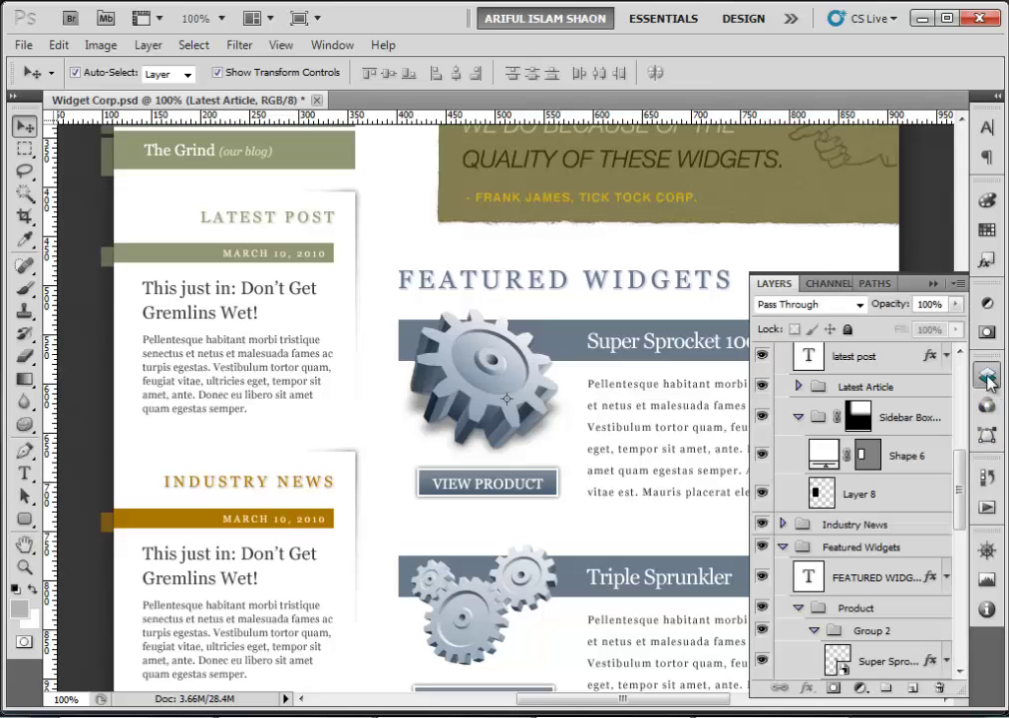
left_click(985, 479)
left_click(872, 451)
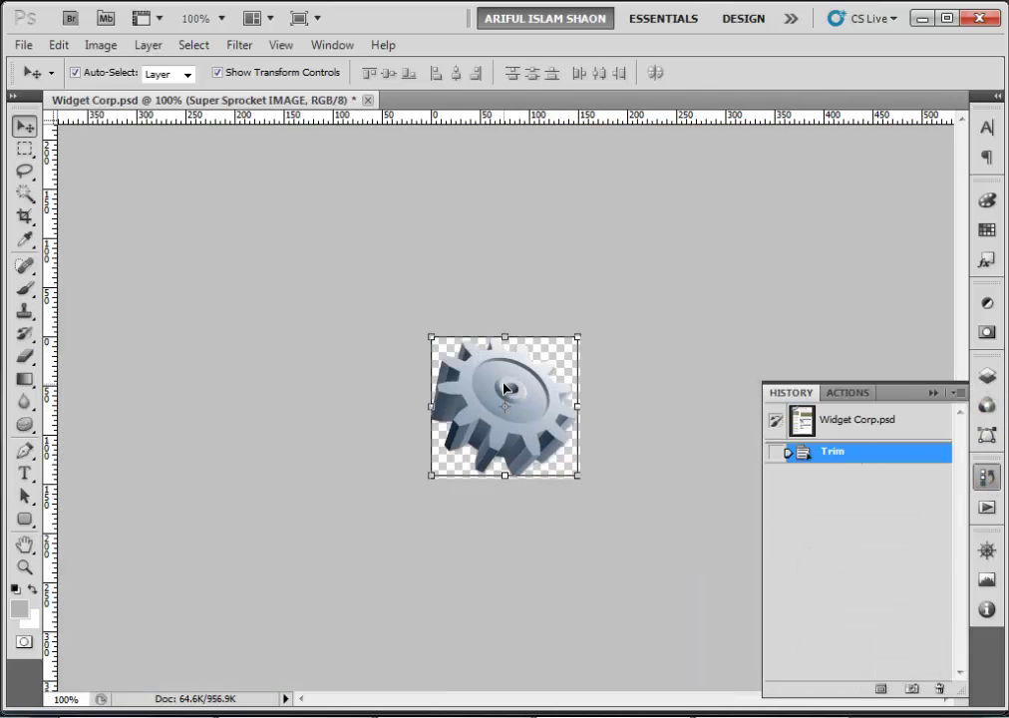
Export the trimmed sprocket image for the web as a PNG-24 with transparency, named spocket, in the images folder.
key("ctrl+alt+shift+s")
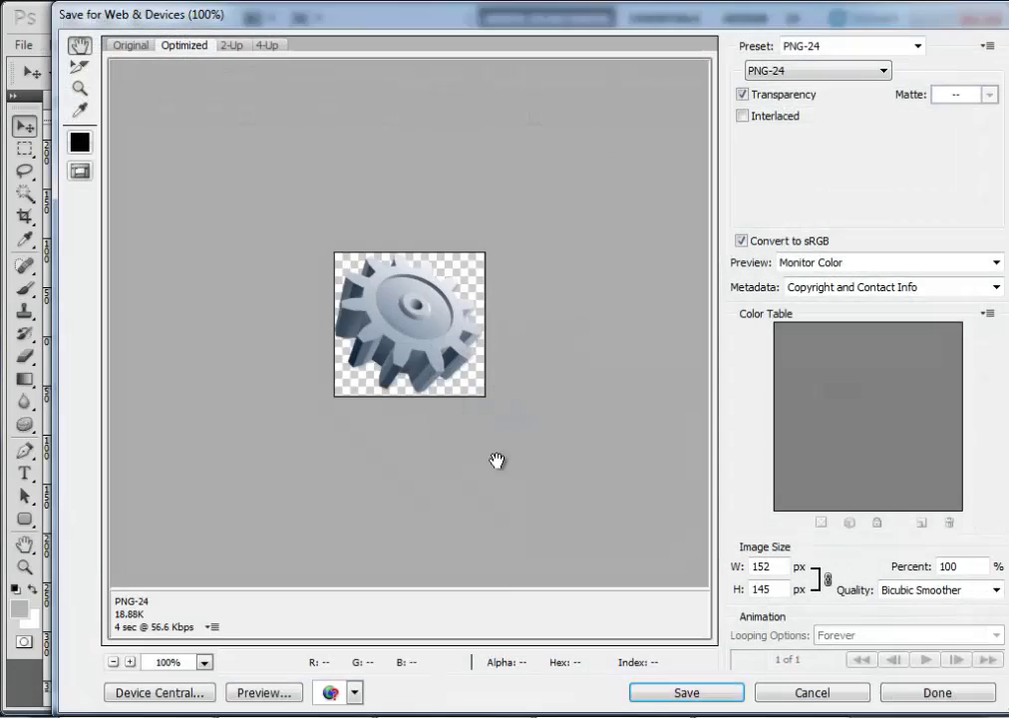
left_click(664, 694)
type("spocket")
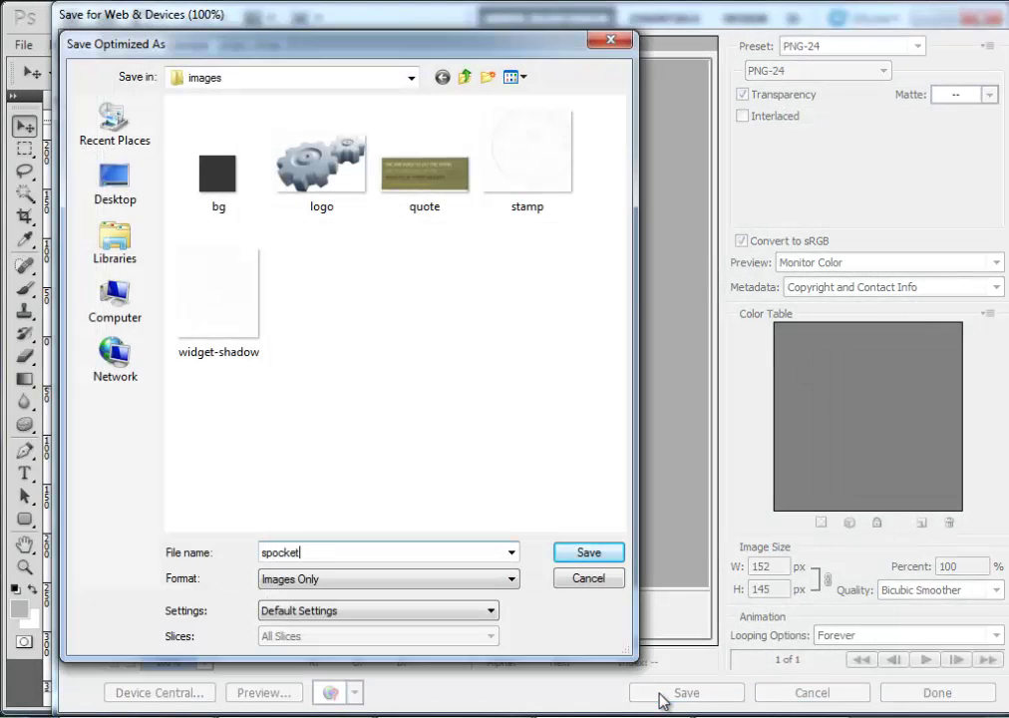
key("Return")
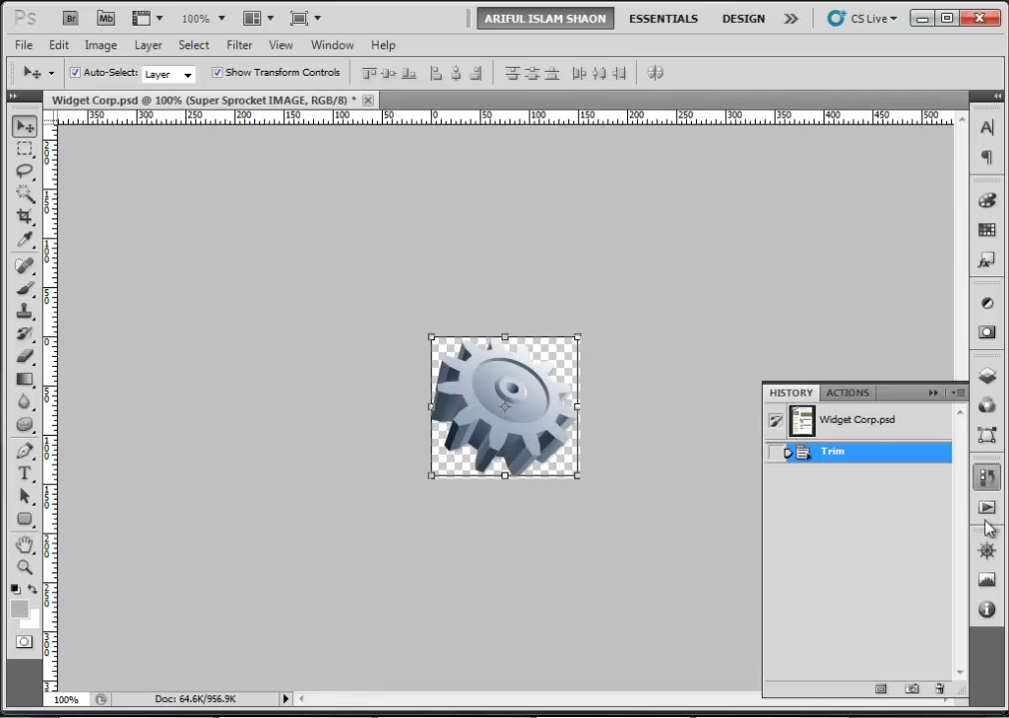
Restore the full design from the Widget Corp.psd history snapshot and show only the Triple Sprunkler gears layer, hiding all other layers.
left_click(863, 422)
left_click_drag(634, 520, 293, 280)
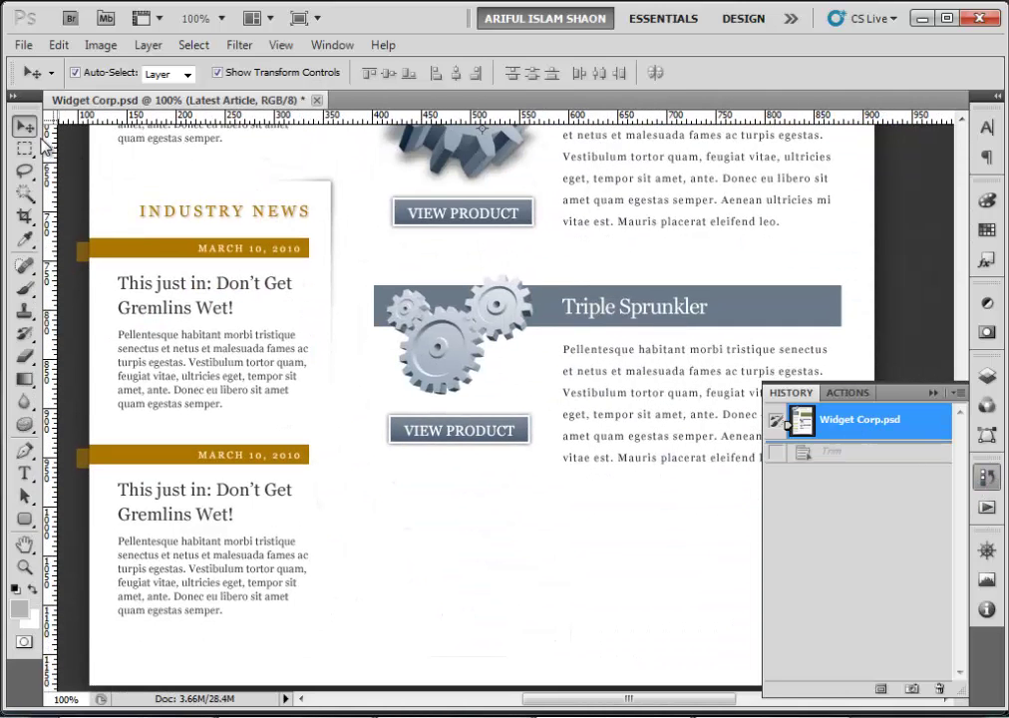
left_click(408, 311)
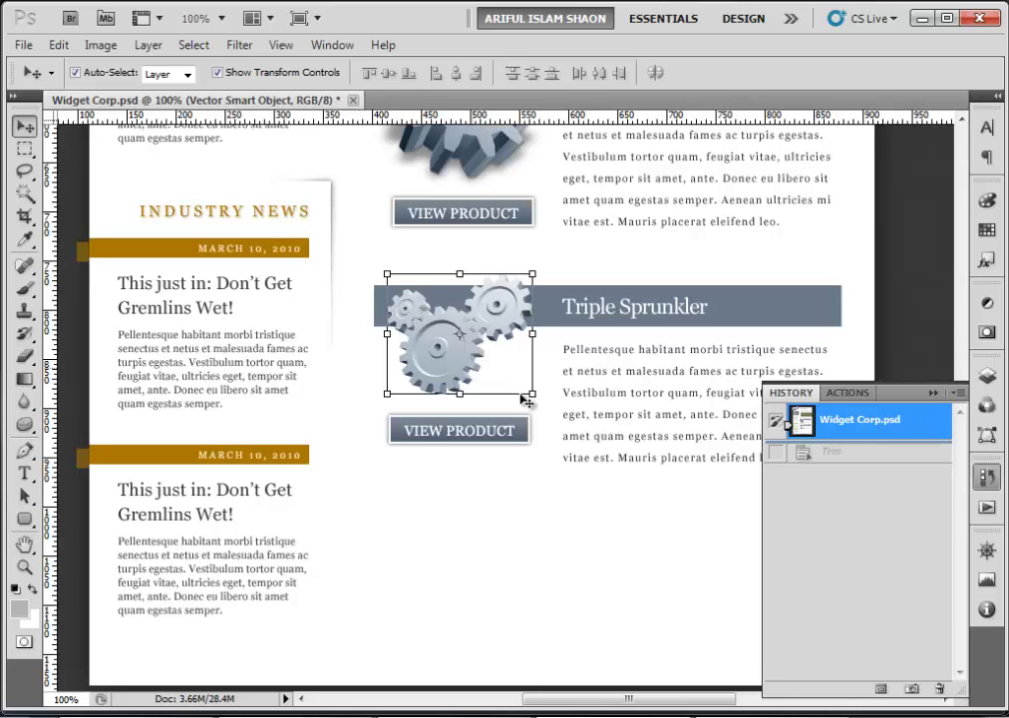
left_click(983, 374)
left_click(983, 374)
scroll(797, 598, "down", 3)
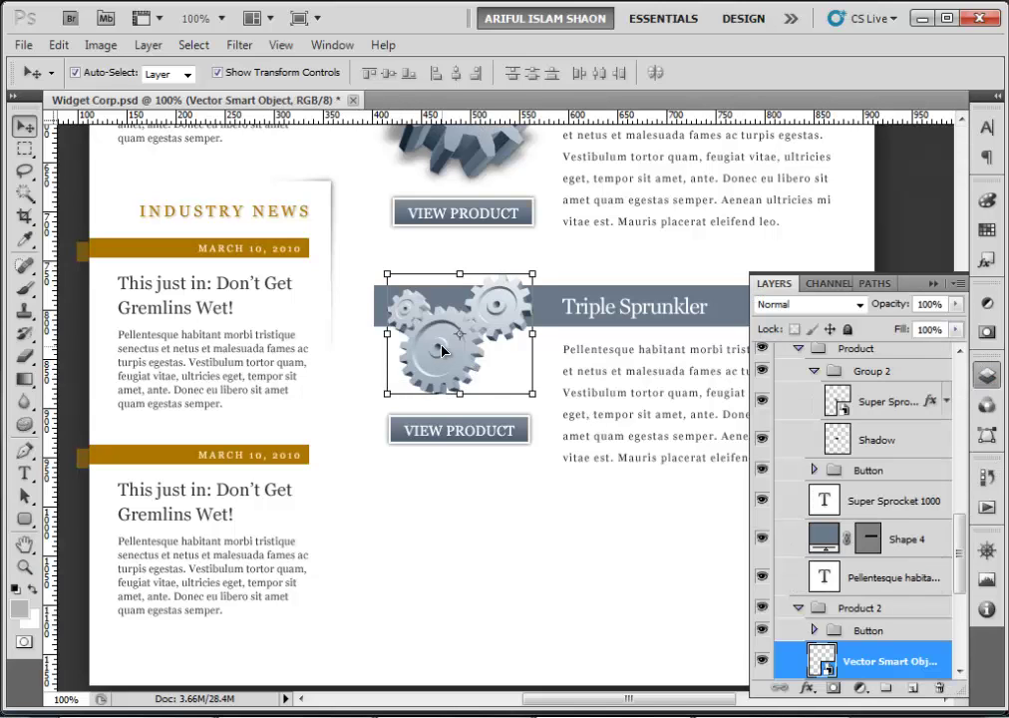
left_click(761, 665, "alt")
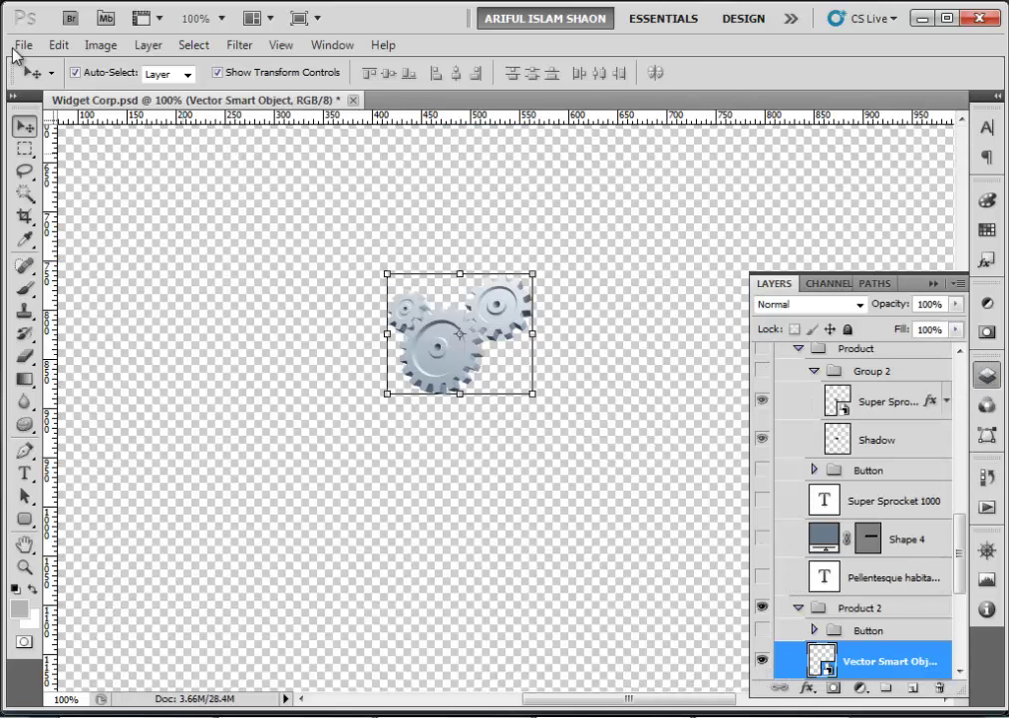
Trim the canvas around the isolated gears based on transparent pixels, cutting away all four sides.
left_click(97, 48)
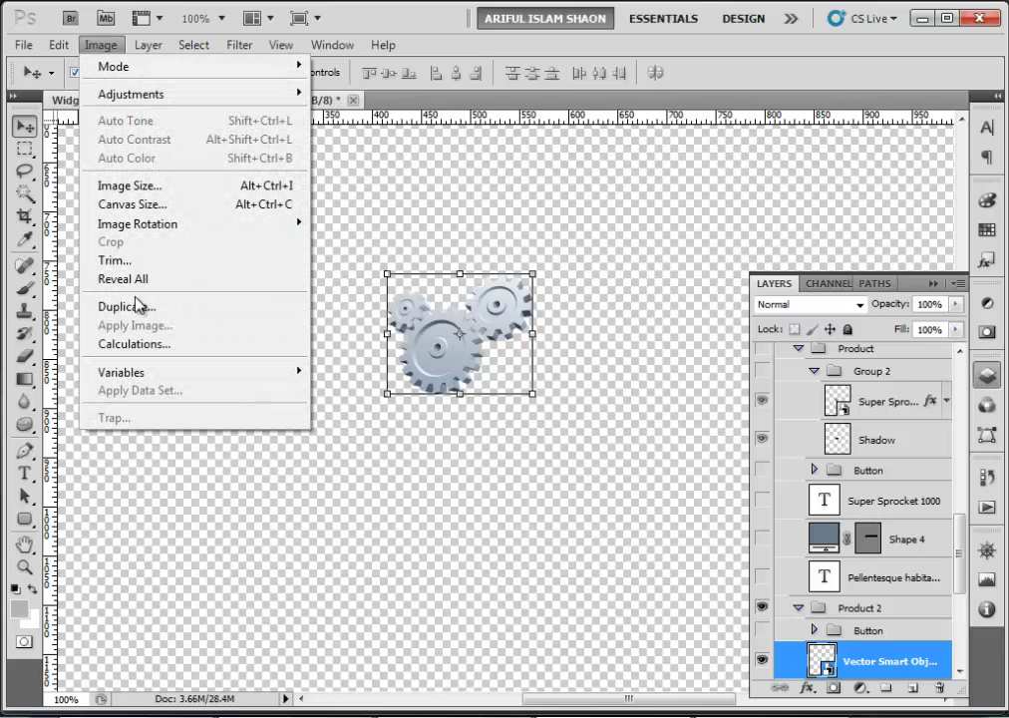
left_click(133, 266)
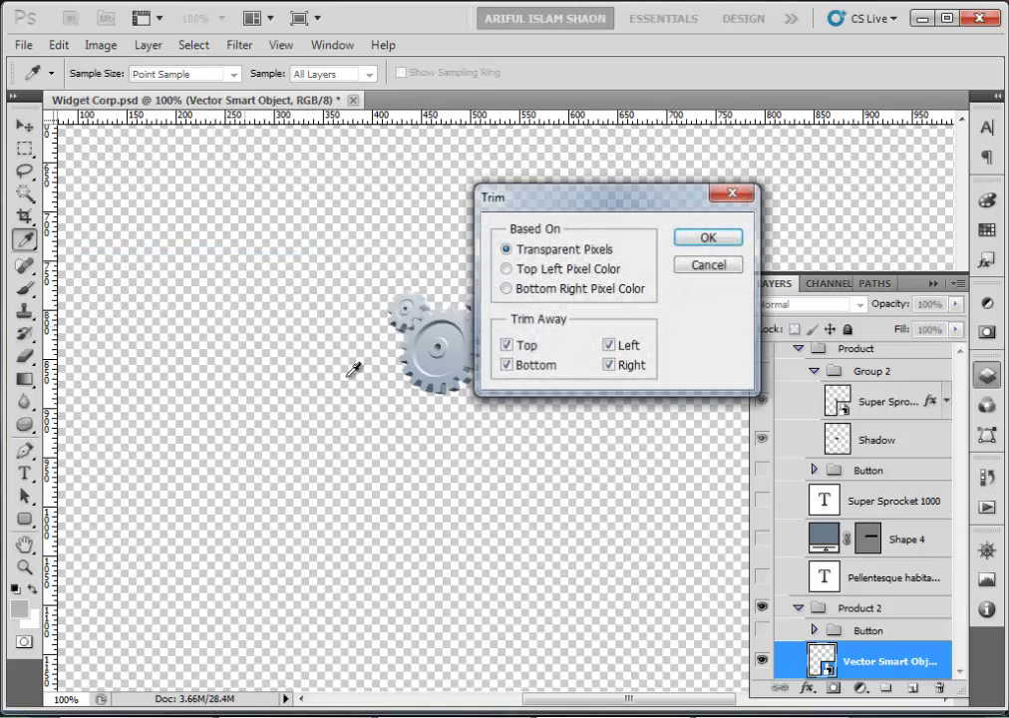
left_click(709, 248)
key("v")
Export the trimmed gears for the web as a transparent PNG-24 named spankler in the images folder, and restore the full design from the history snapshot.
left_click(59, 45)
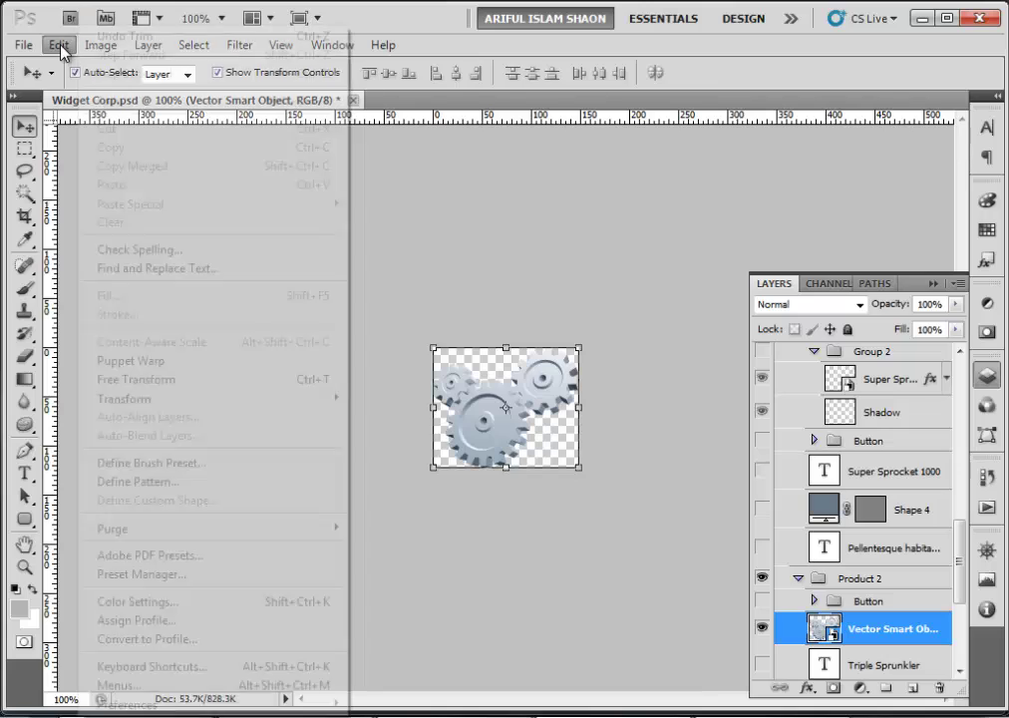
mouse_move(23, 44)
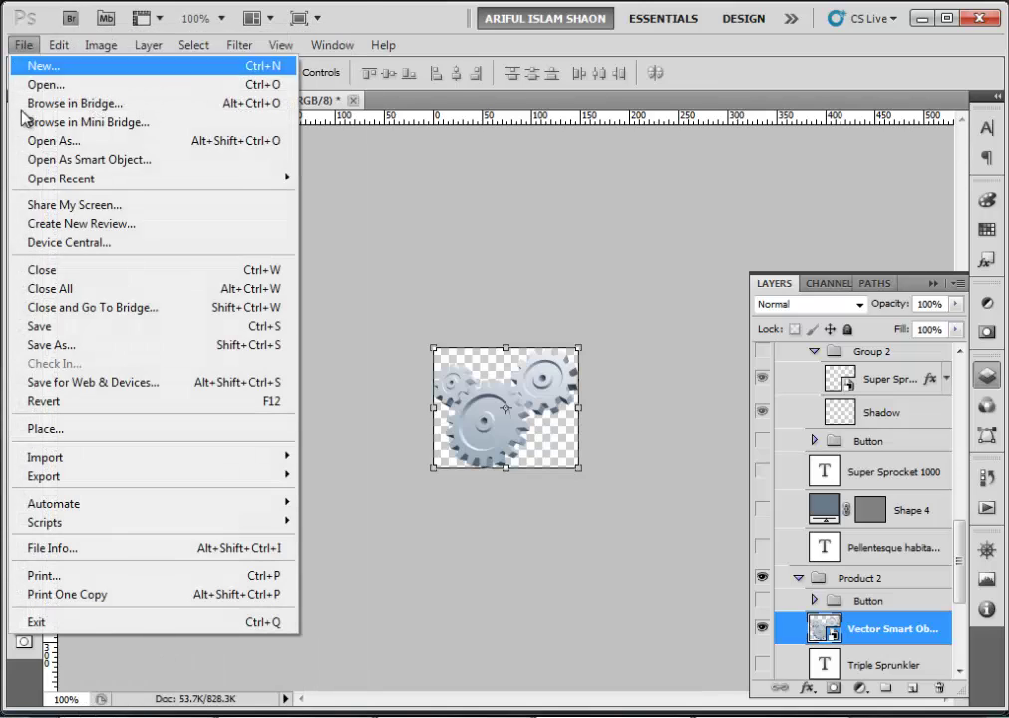
left_click(100, 383)
left_click(715, 693)
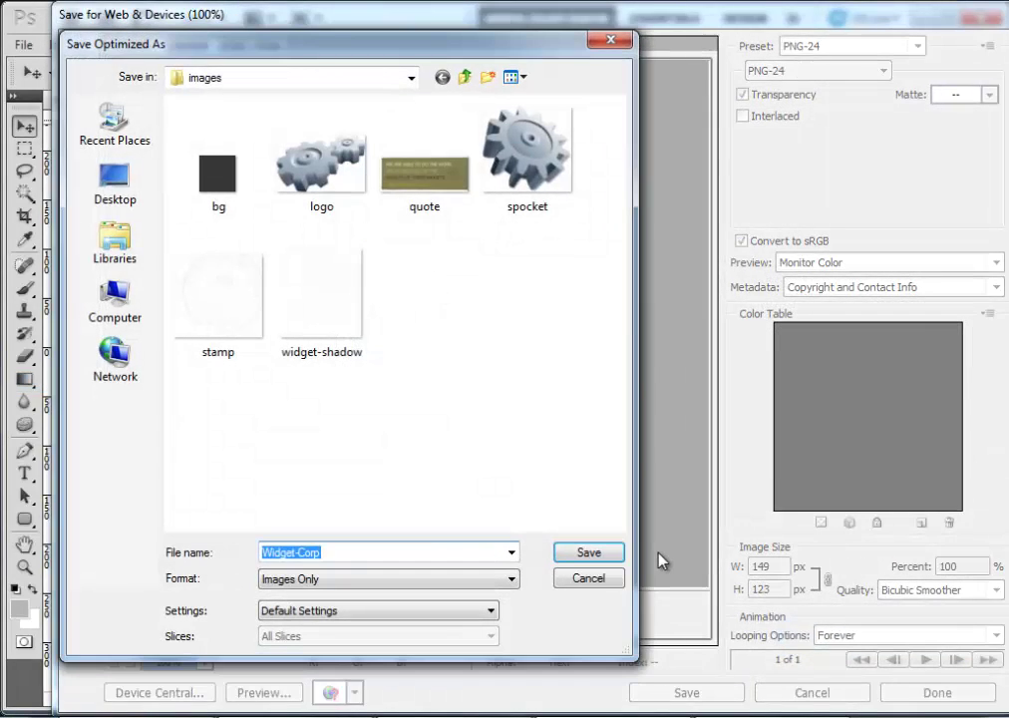
type("spankler")
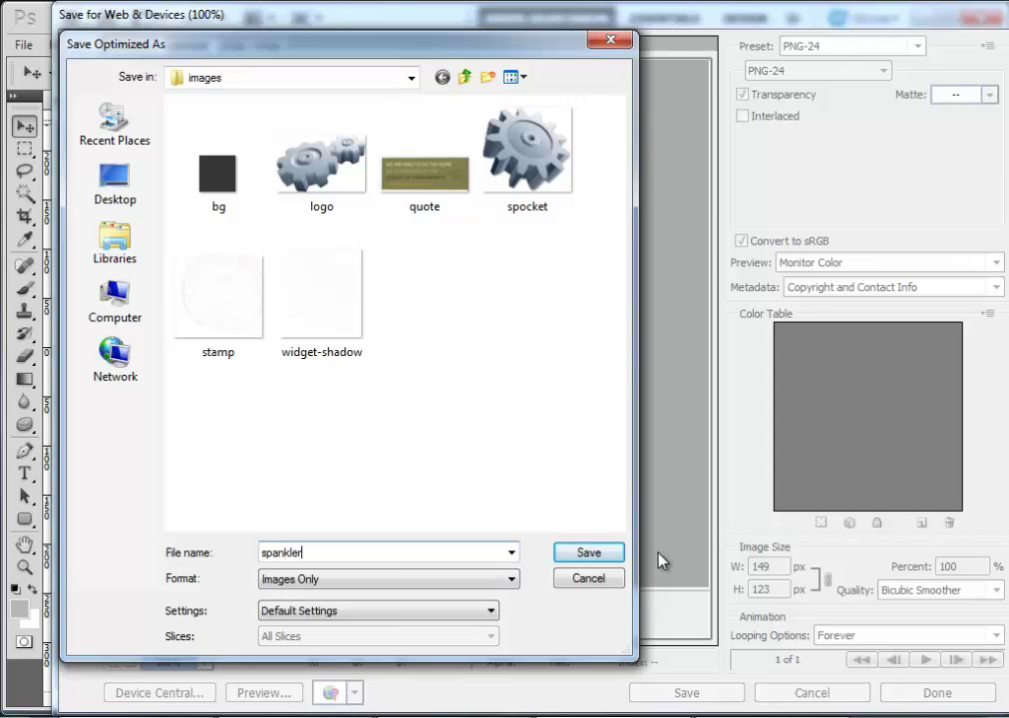
key("Return")
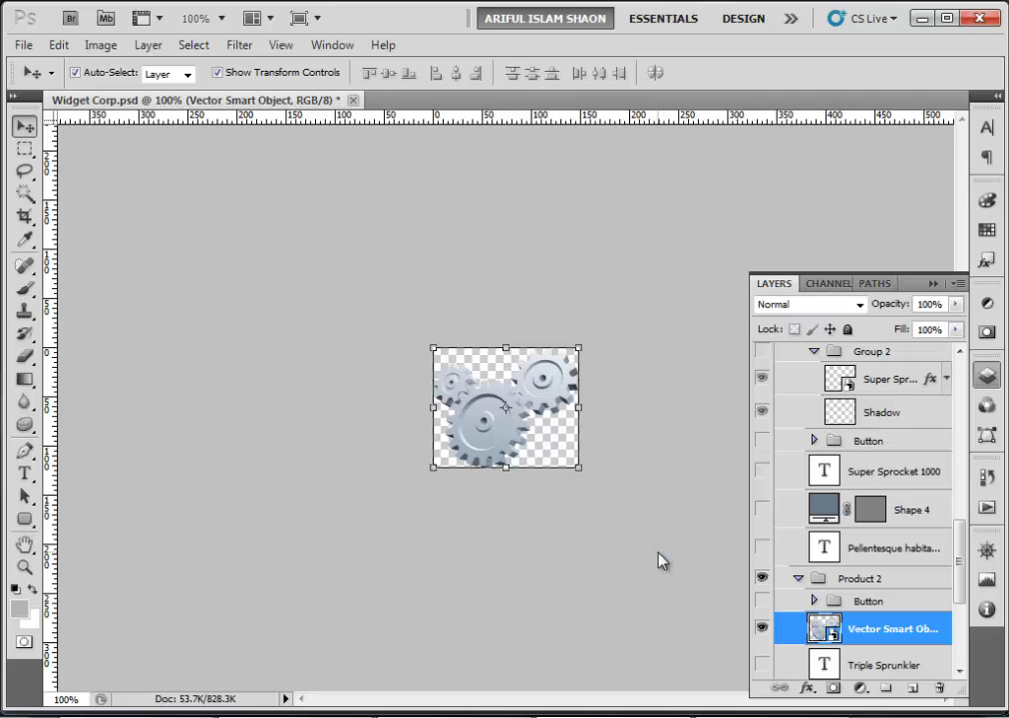
left_click(986, 478)
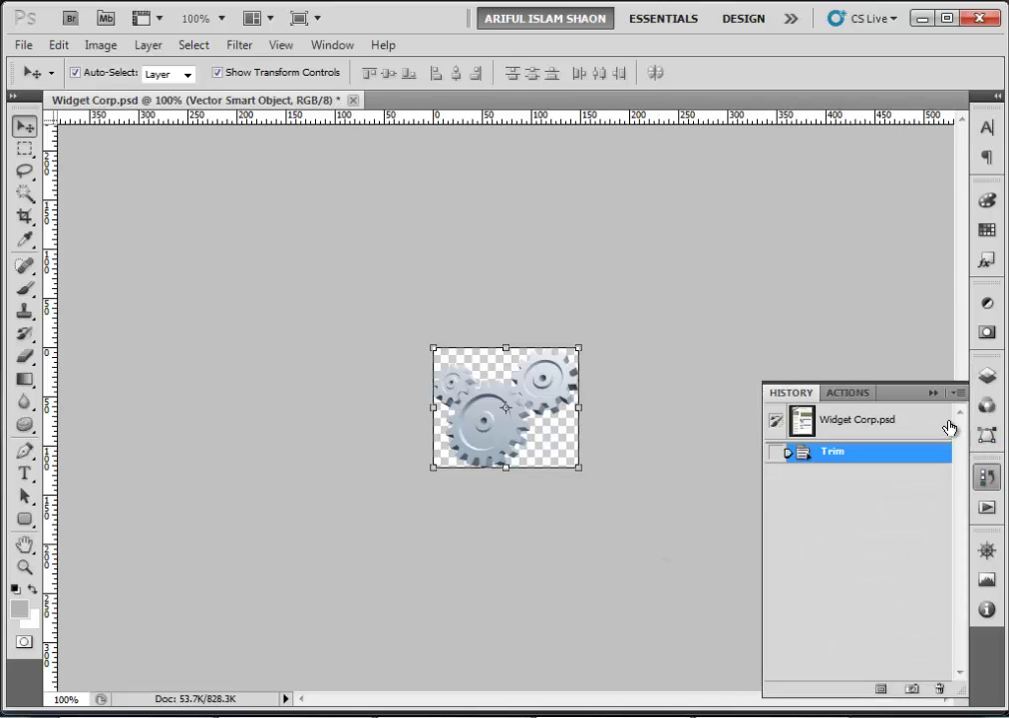
left_click(925, 426)
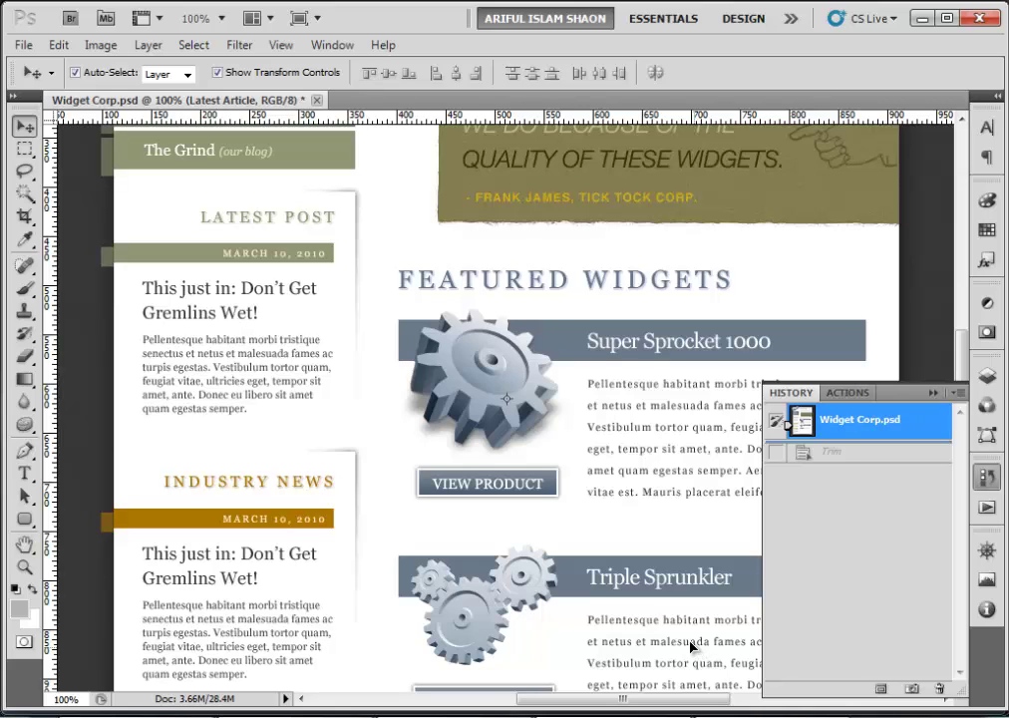
Switch to Windows Explorer, open the images folder of Widget Corp, and rename the spankler image as sprunkler.
left_click(494, 714)
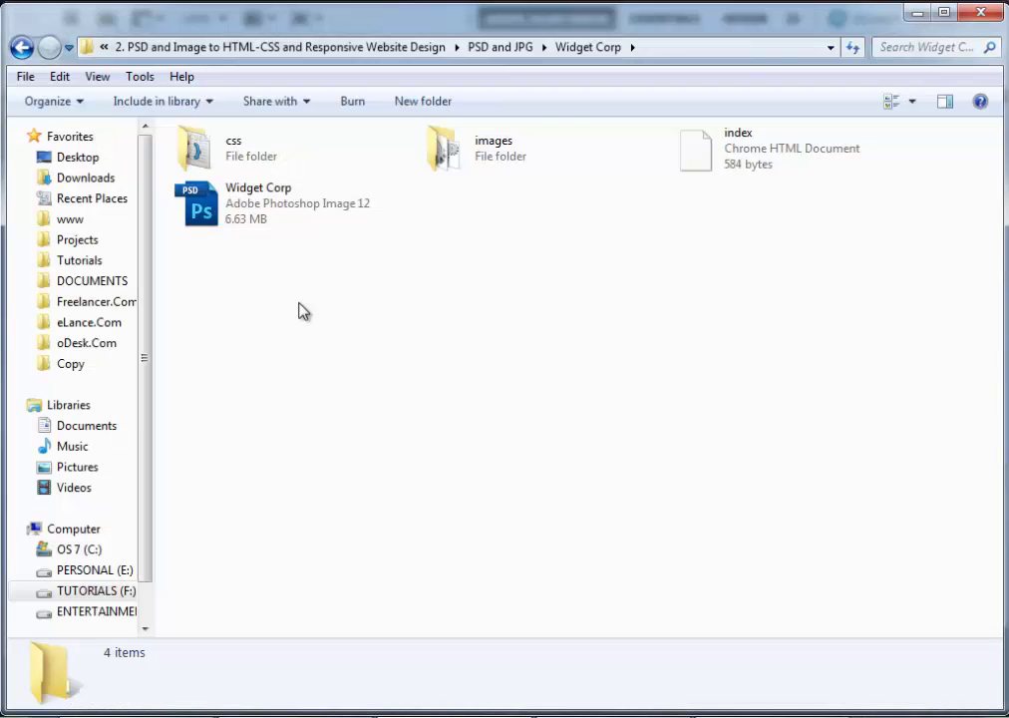
double_click(528, 167)
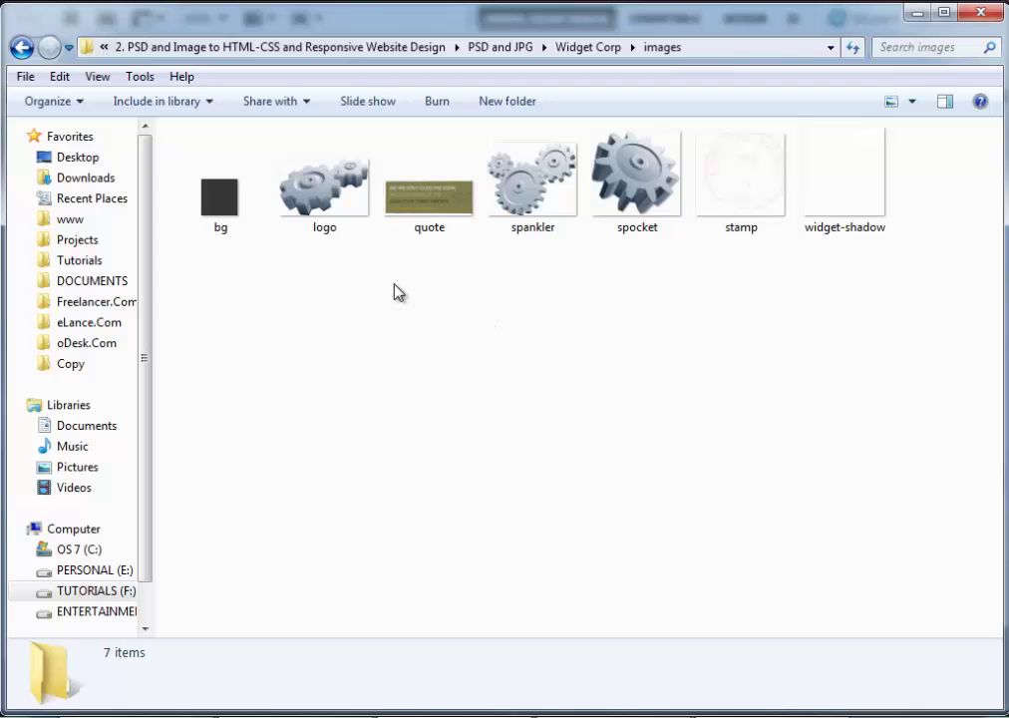
double_click(546, 211)
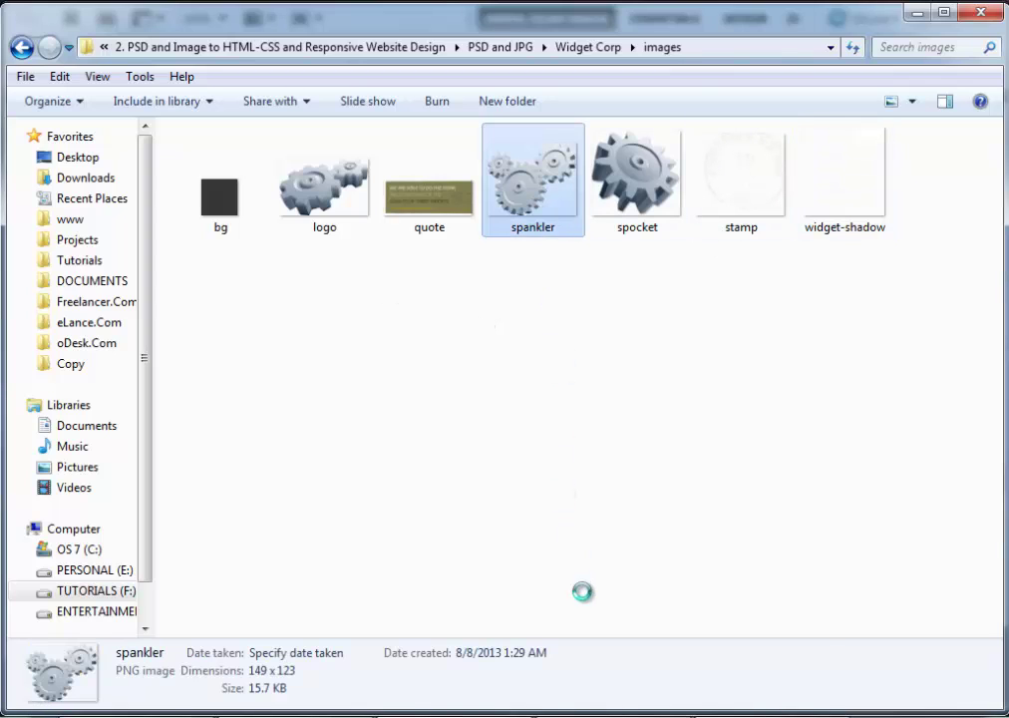
right_click(531, 198)
left_click(596, 650)
left_click_drag(525, 228, 539, 229)
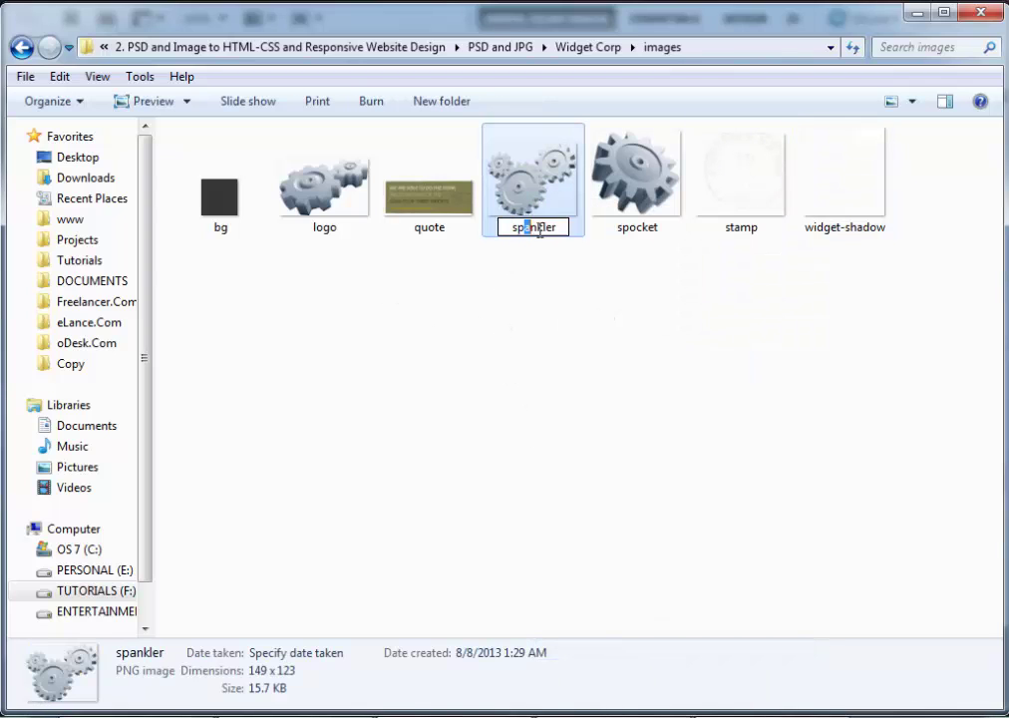
type("ru")
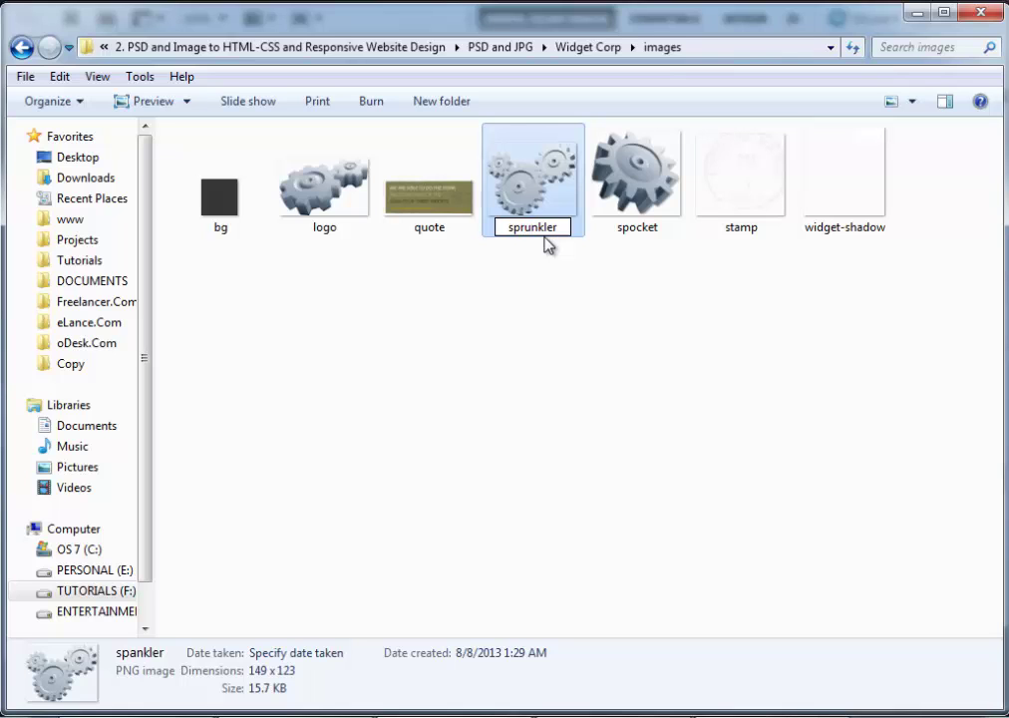
key("Return")
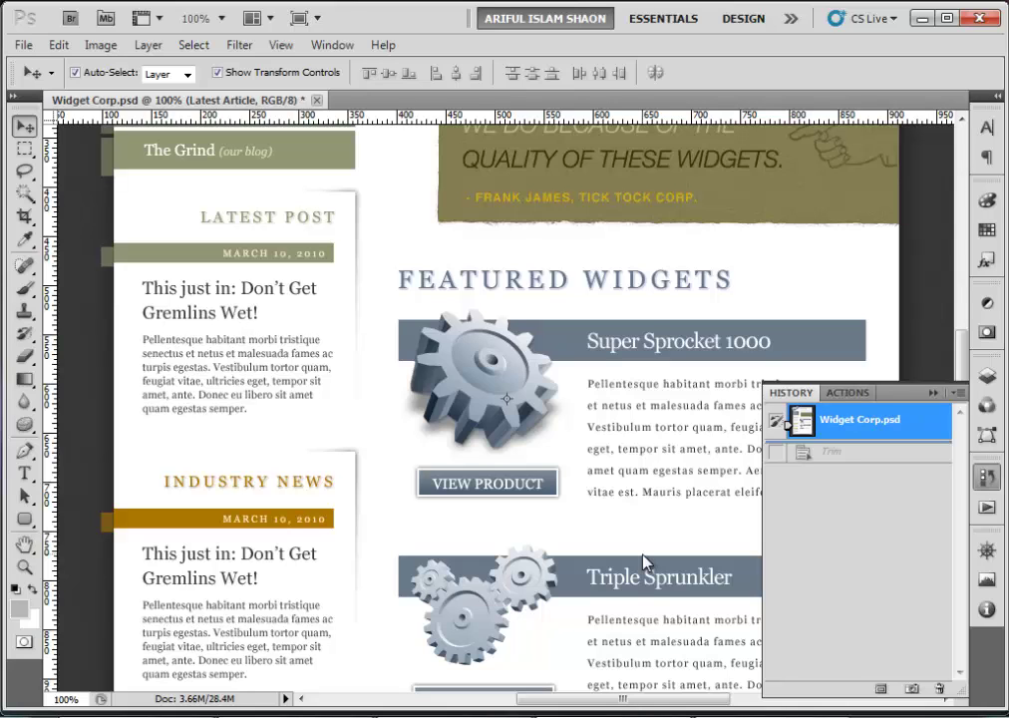
Review the whole Widget Corp page design from header to footer, checking the navigation, quote banner, sidebar, product sections and footer.
scroll(417, 349, "down", 5)
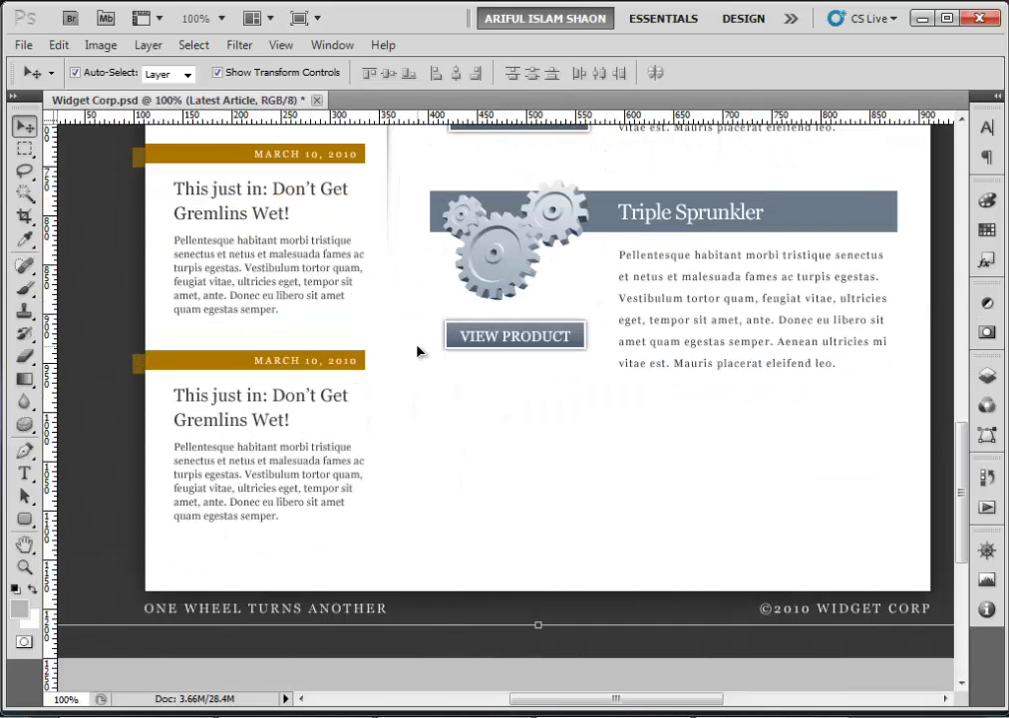
left_click_drag(660, 202, 660, 440)
scroll(659, 440, "up", 5)
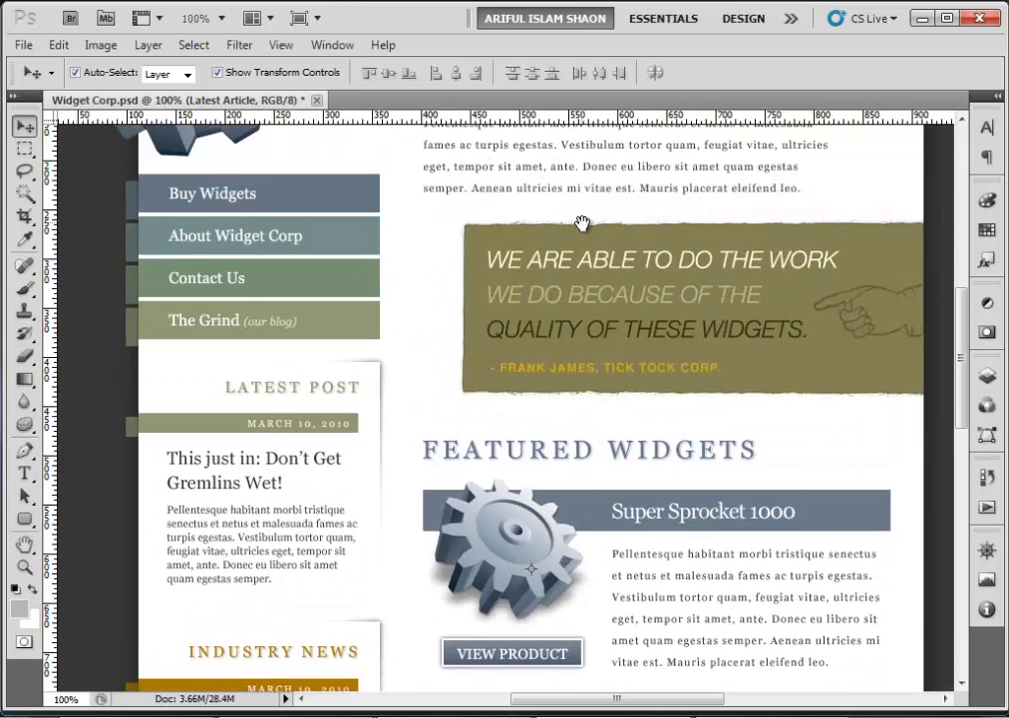
left_click_drag(581, 223, 566, 420)
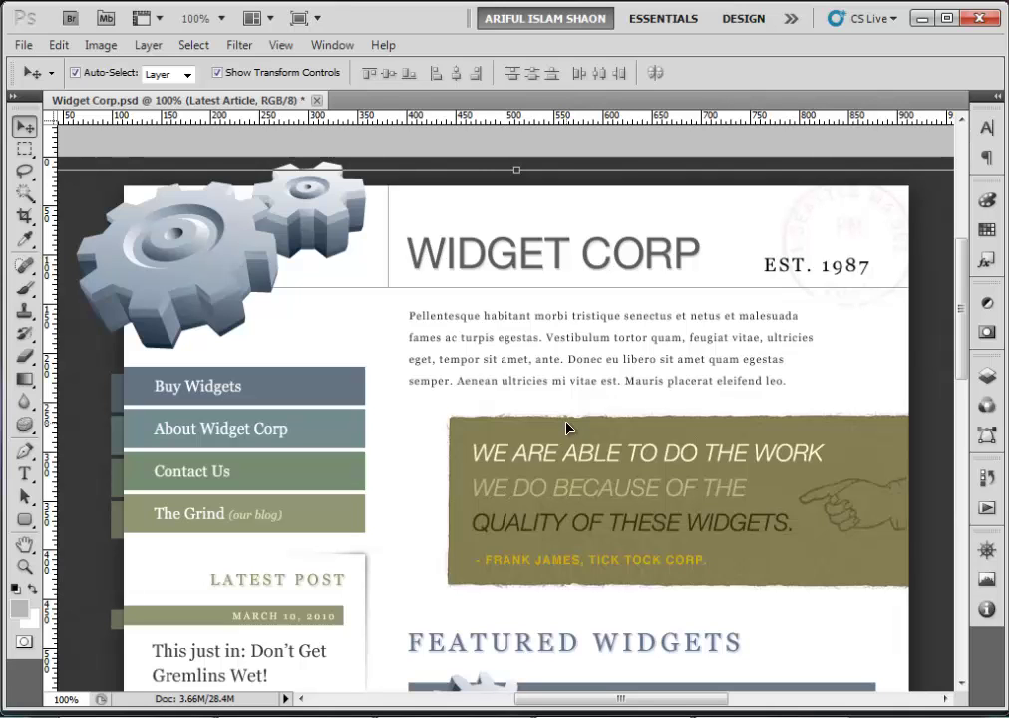
scroll(565, 424, "down", 15)
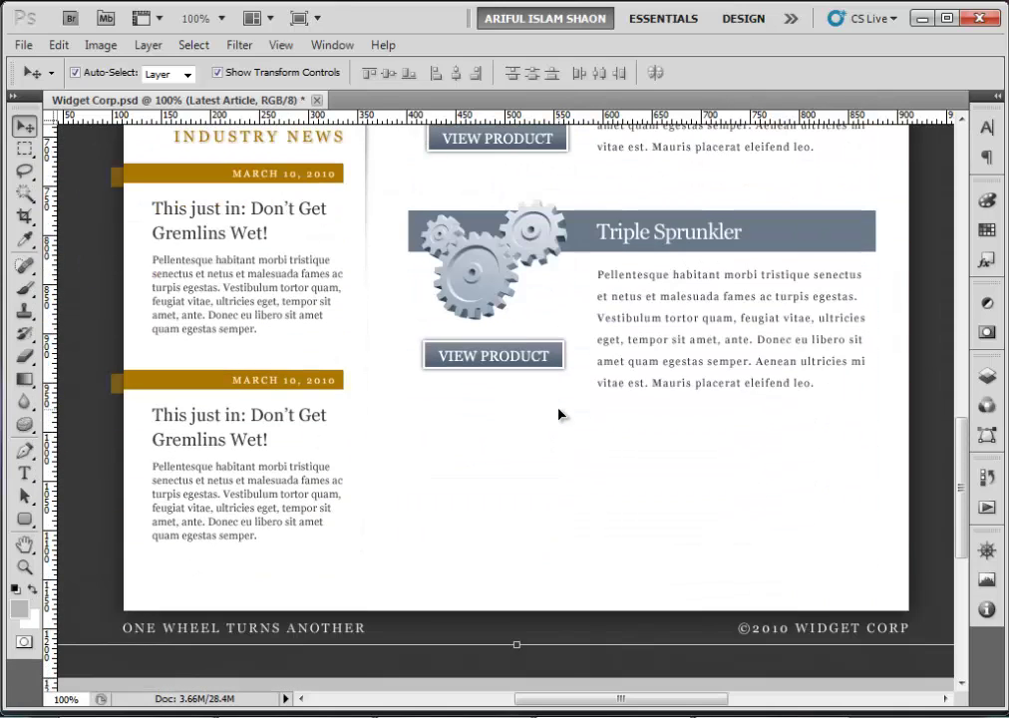
scroll(559, 413, "up", 15)
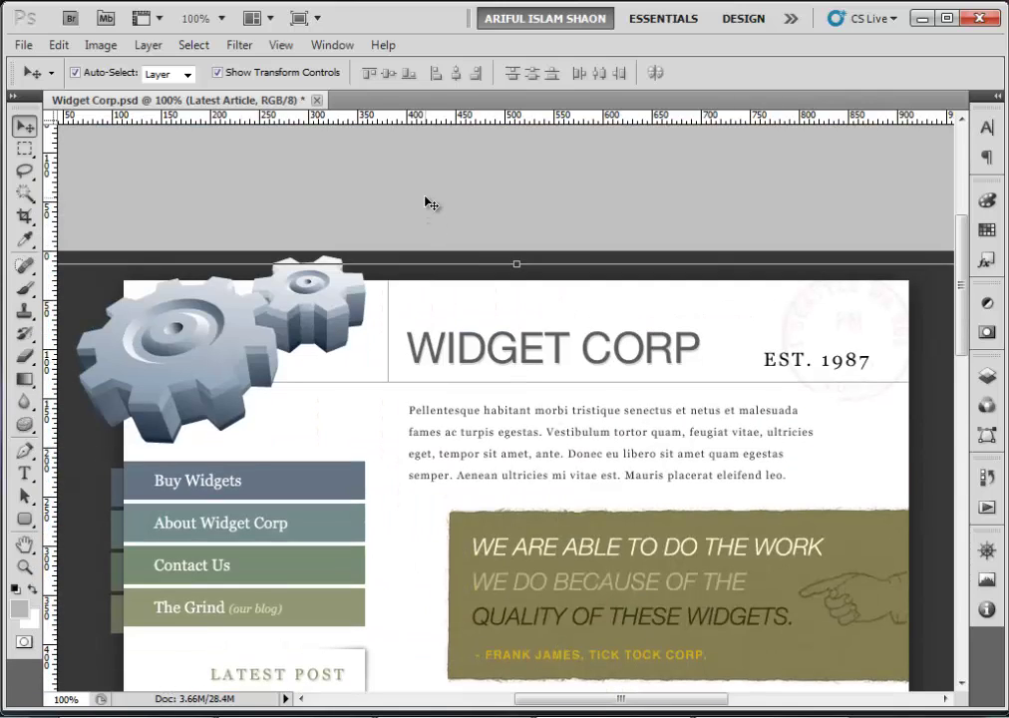
left_click(431, 204)
scroll(429, 203, "down", 5)
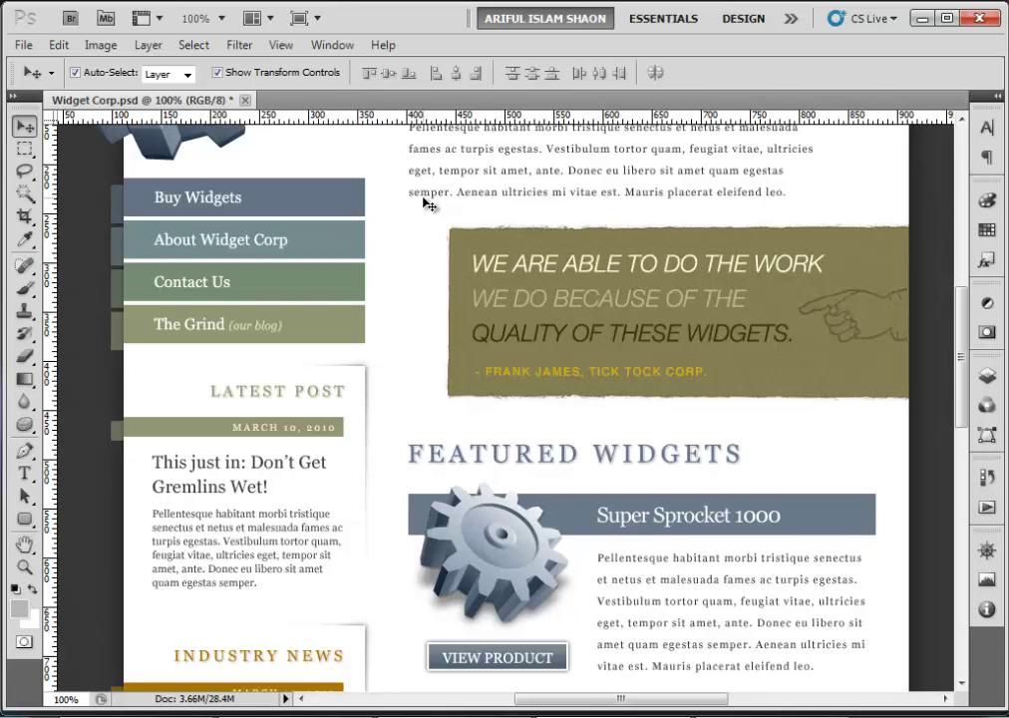
scroll(424, 204, "up", 5)
scroll(427, 204, "down", 6)
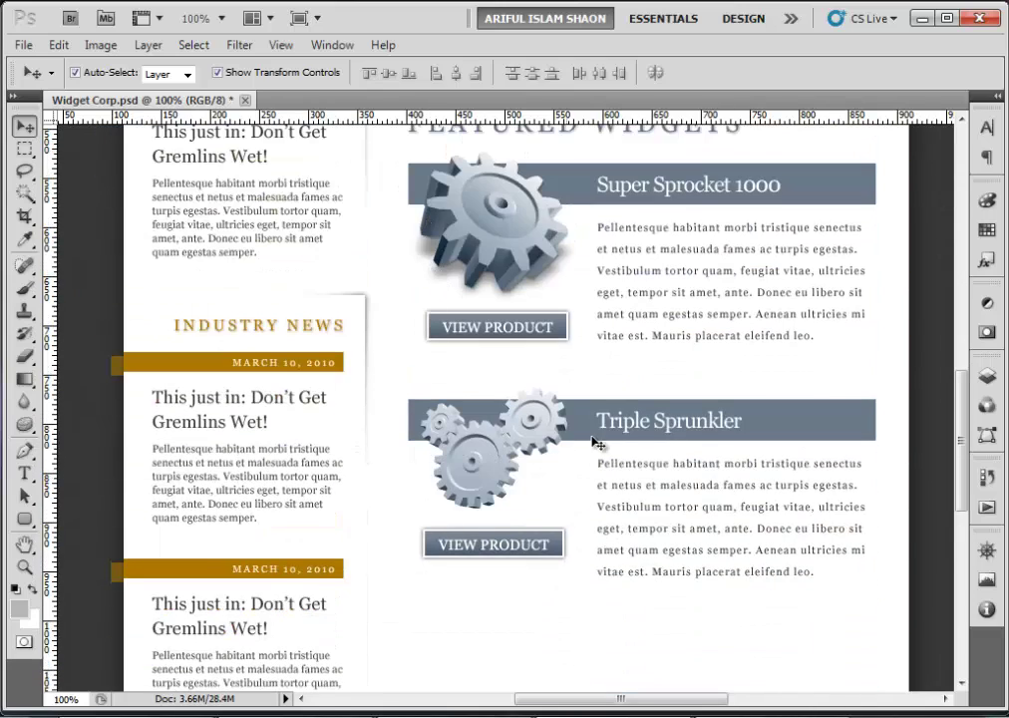
scroll(289, 417, "down", 3)
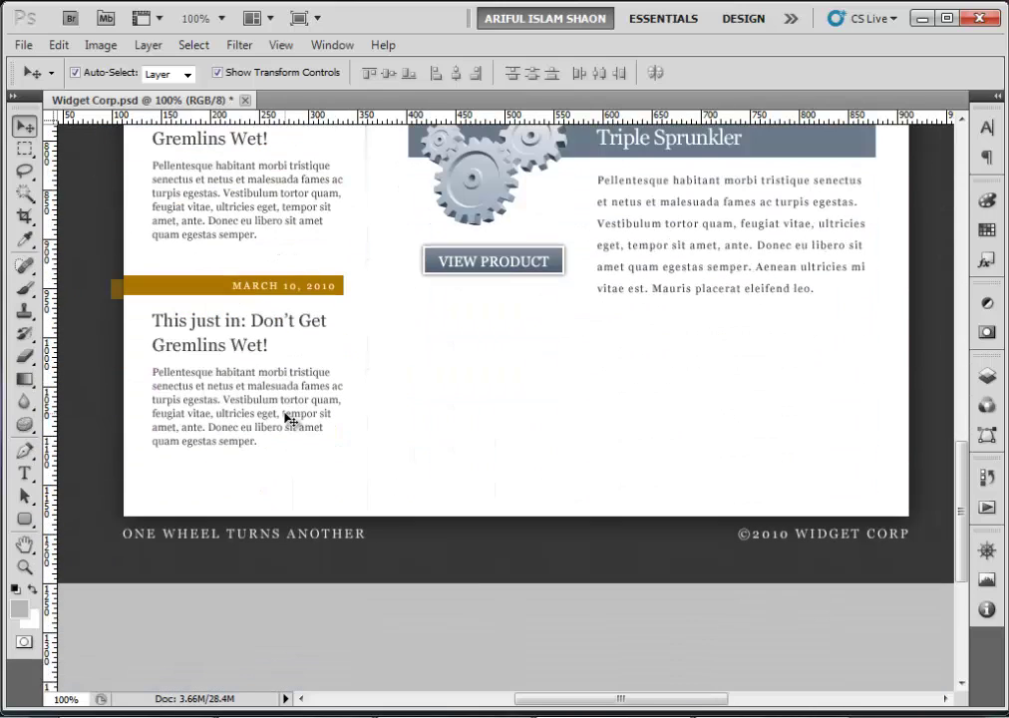